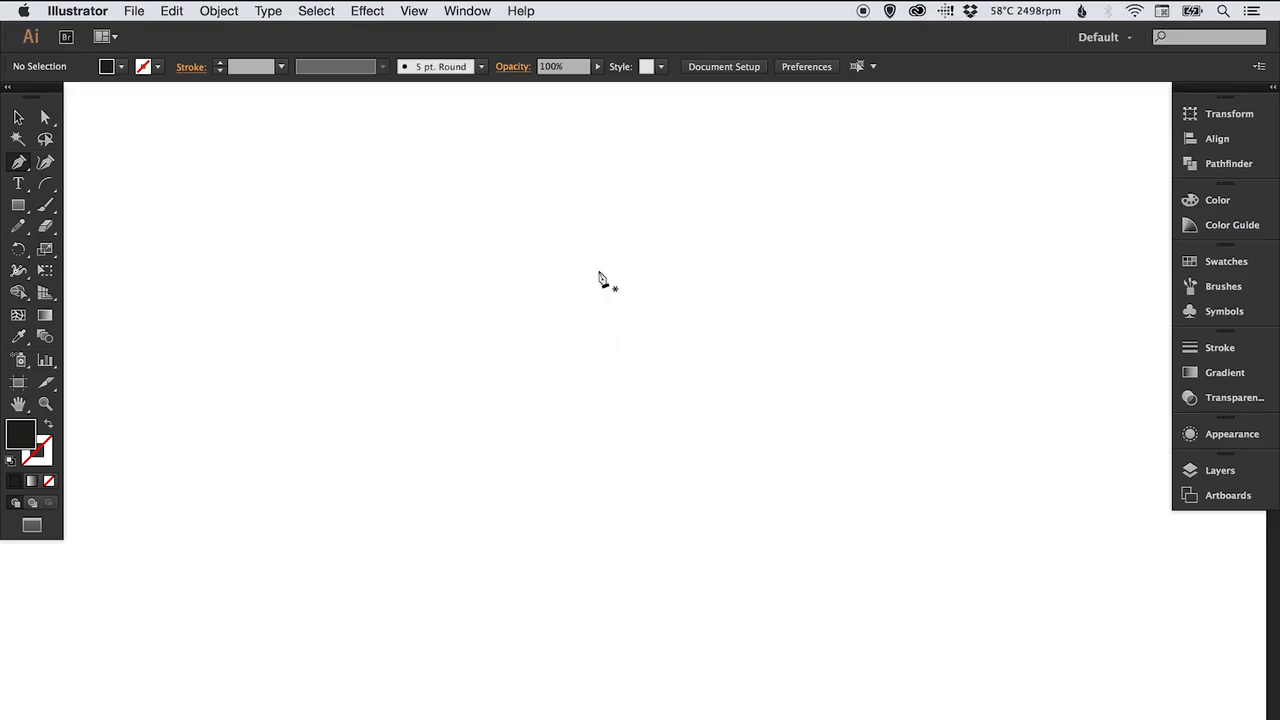
Start a Pen path with a curved neckline segment rising to the shoulder, and swap fill and stroke so it is an outline.
click(598, 270)
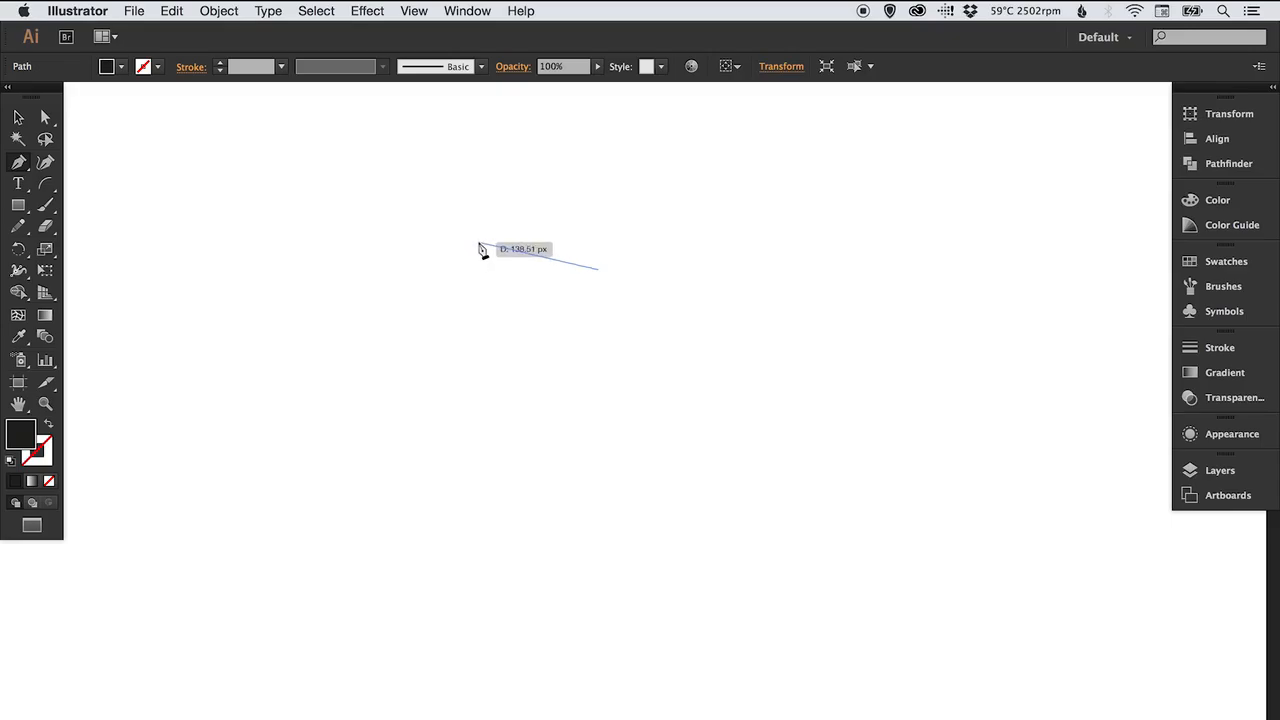
drag(478, 242, 433, 198)
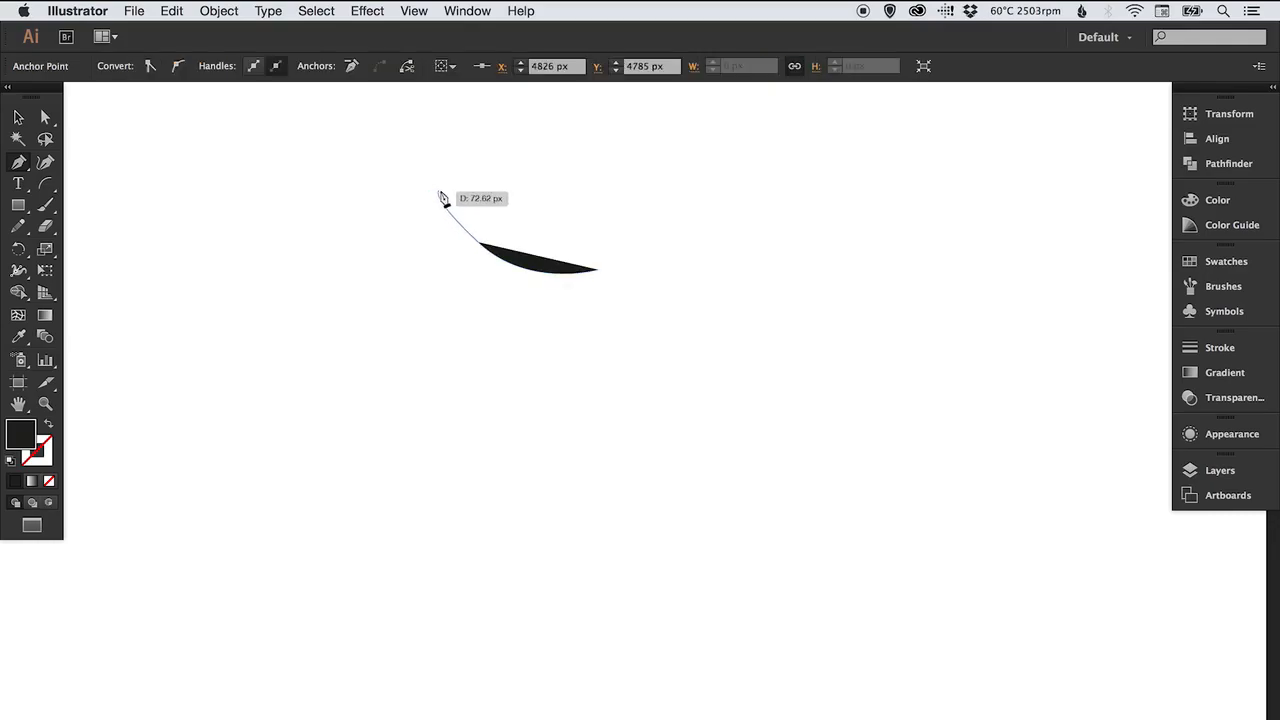
click(48, 426)
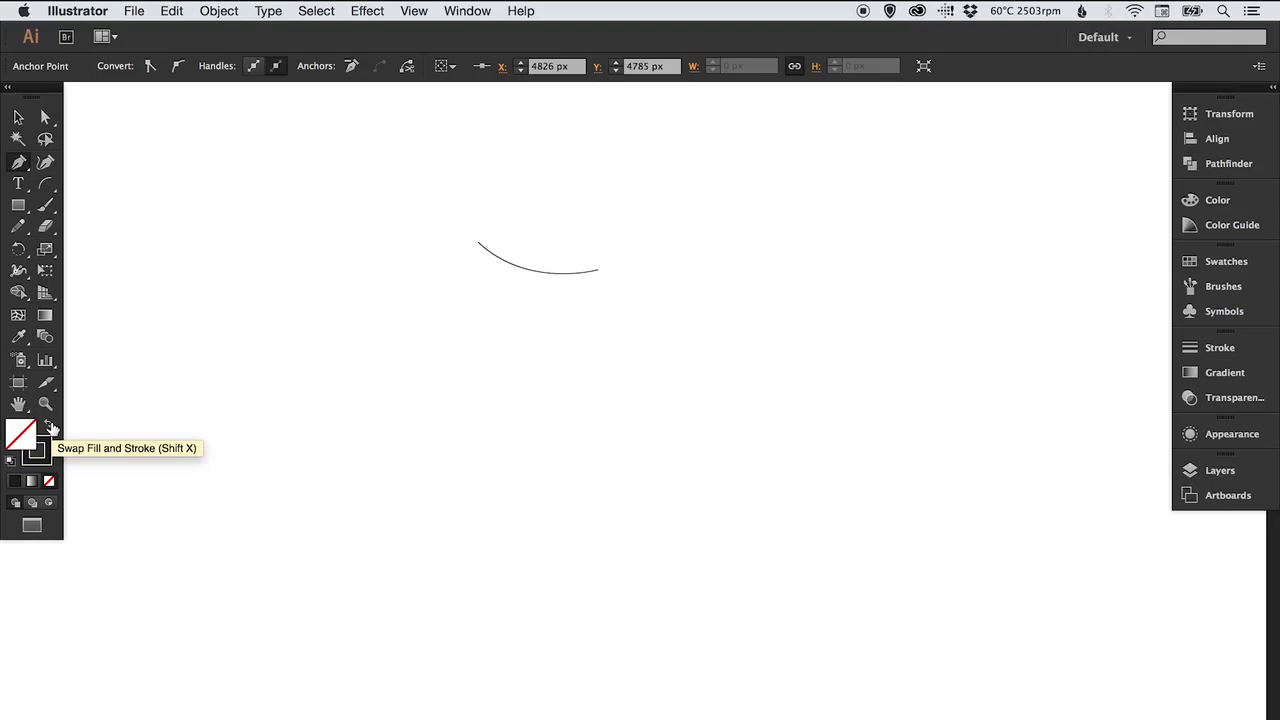
Continue the path from the neck corner down to a shoulder point and curve it into the armhole.
click(478, 243)
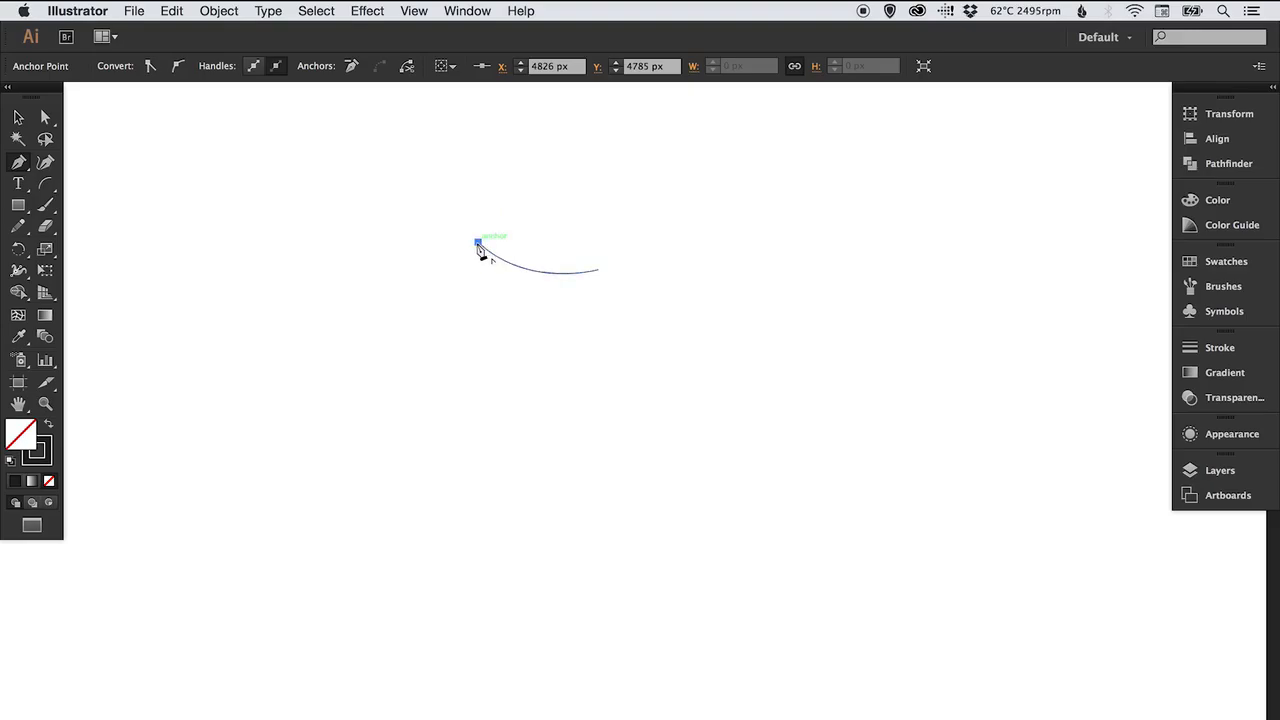
drag(478, 244, 445, 292)
click(439, 281)
drag(469, 346, 448, 386)
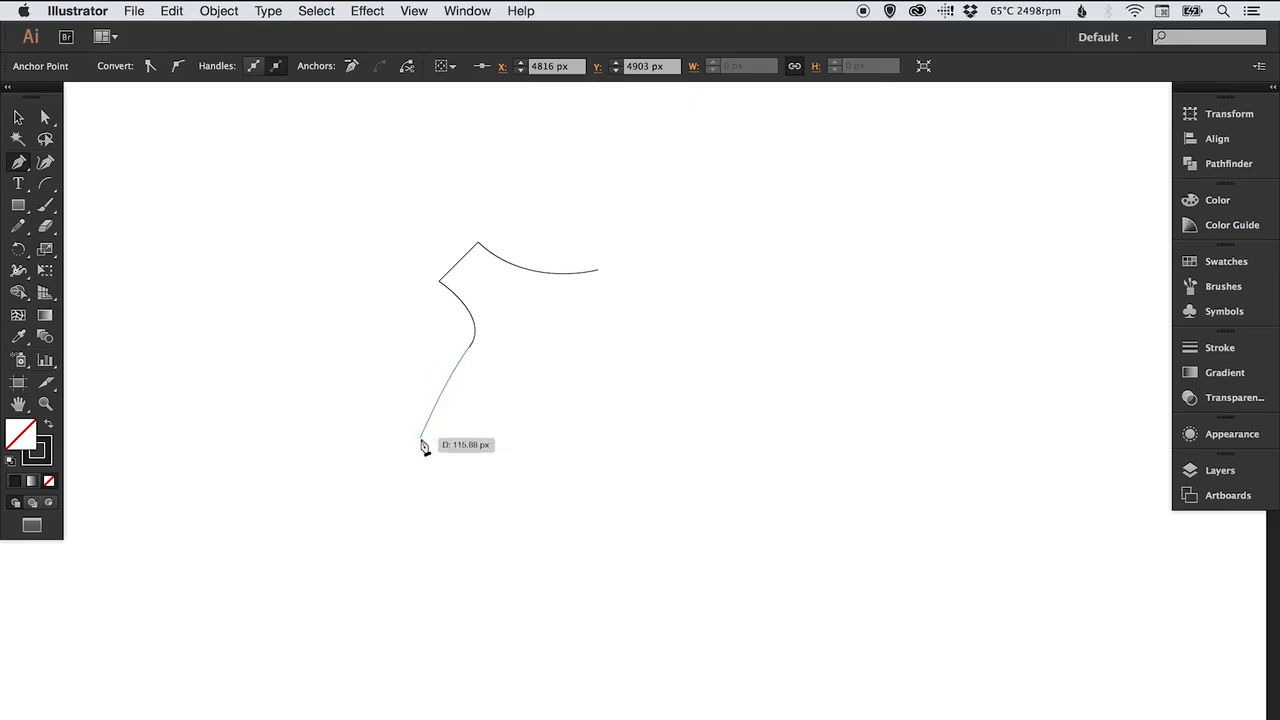
Extend the path through a curved waist and hip down to the hem, then end the path and deselect.
click(421, 435)
drag(421, 435, 421, 474)
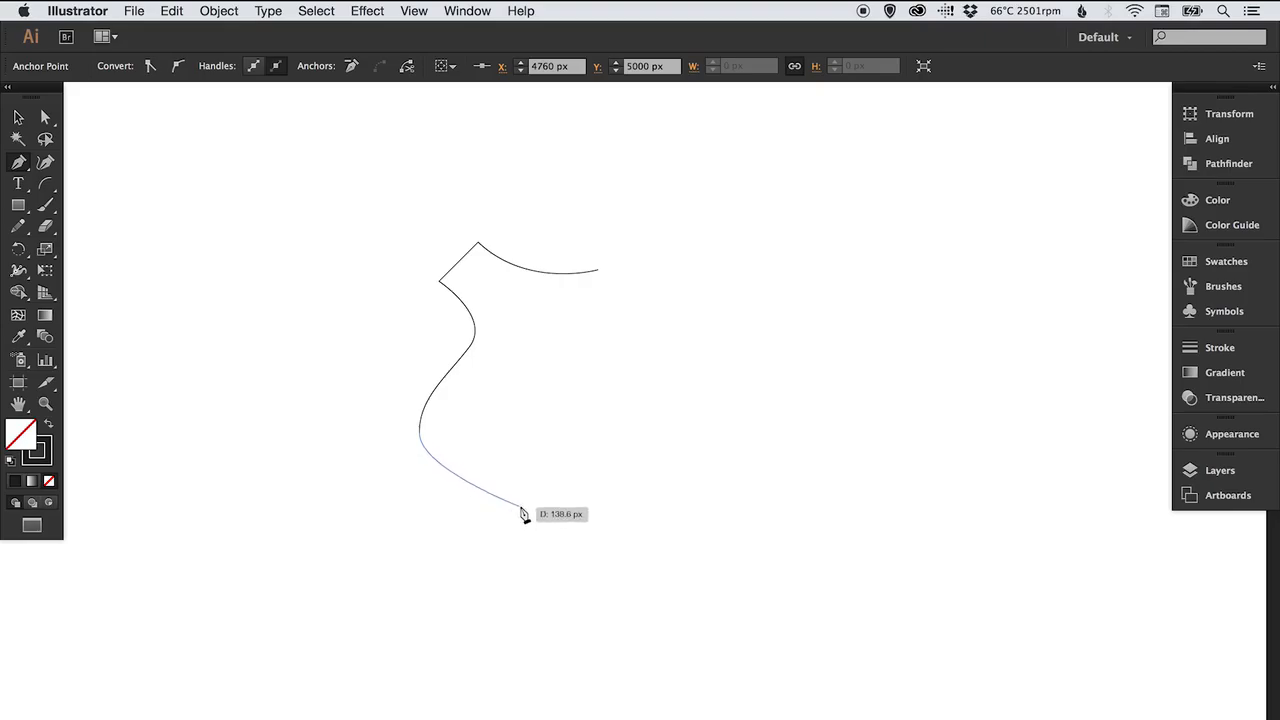
drag(509, 500, 539, 513)
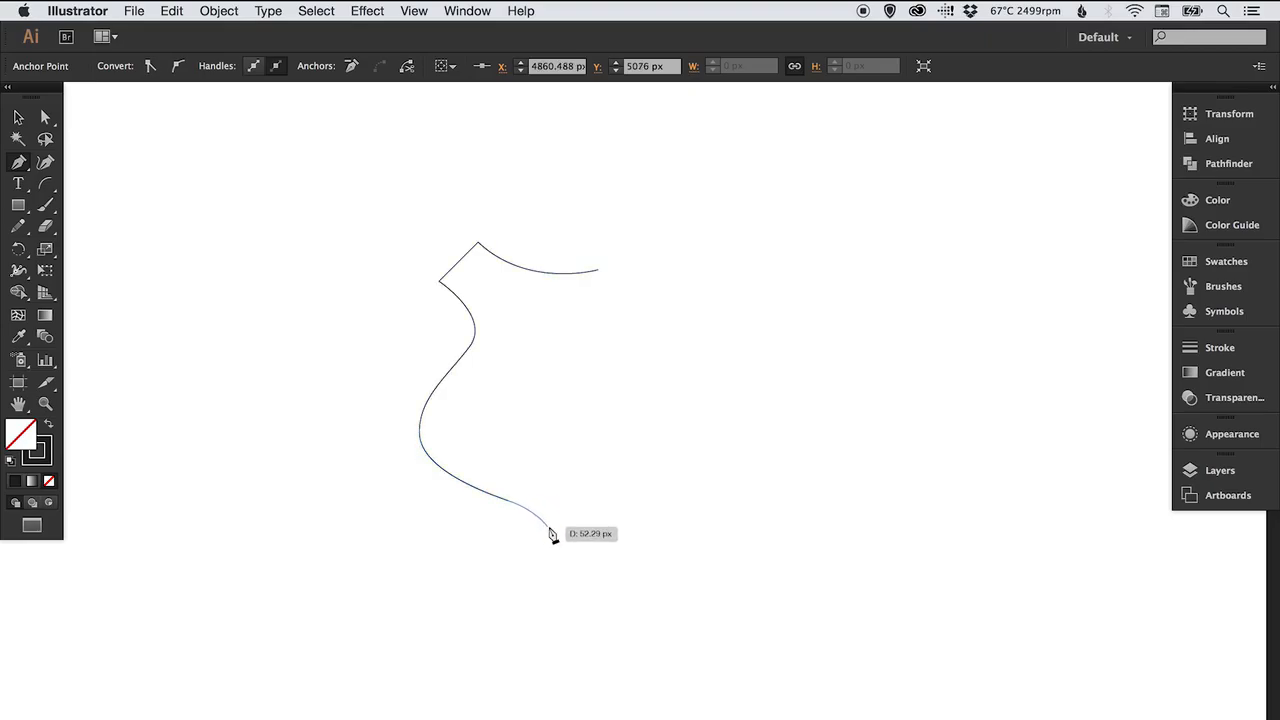
click(550, 532)
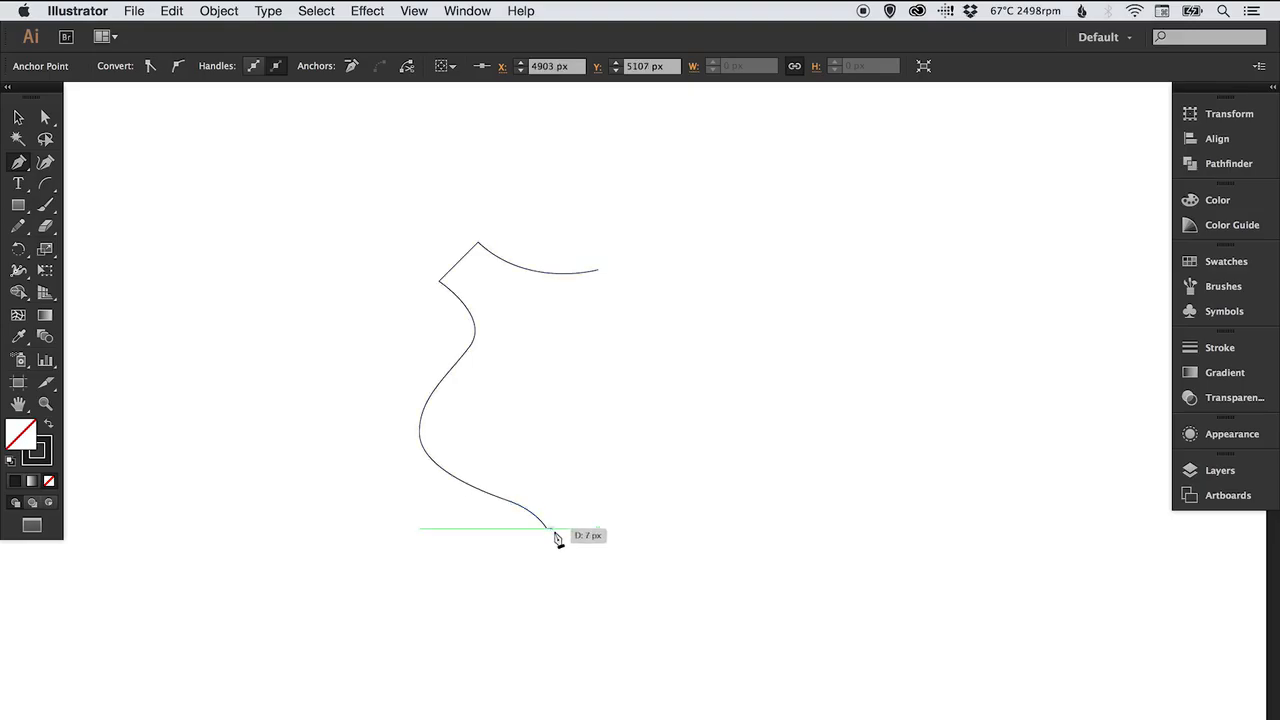
click(550, 540)
key(v)
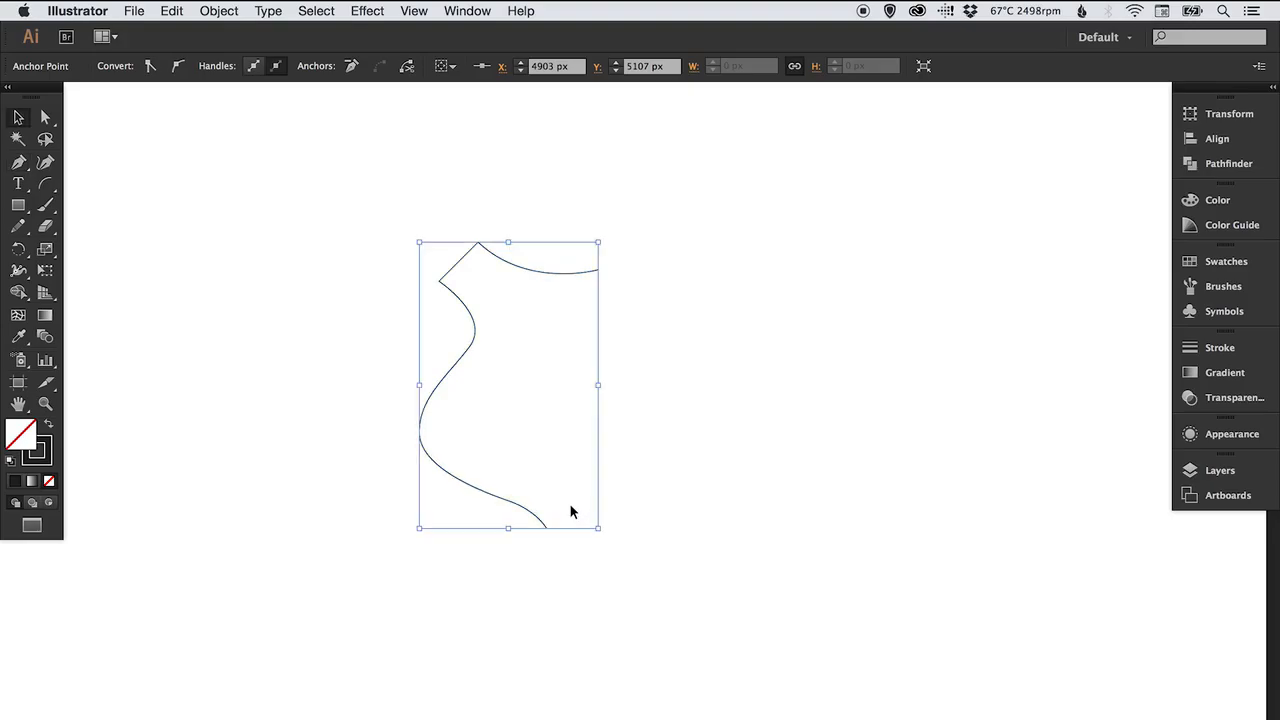
click(718, 287)
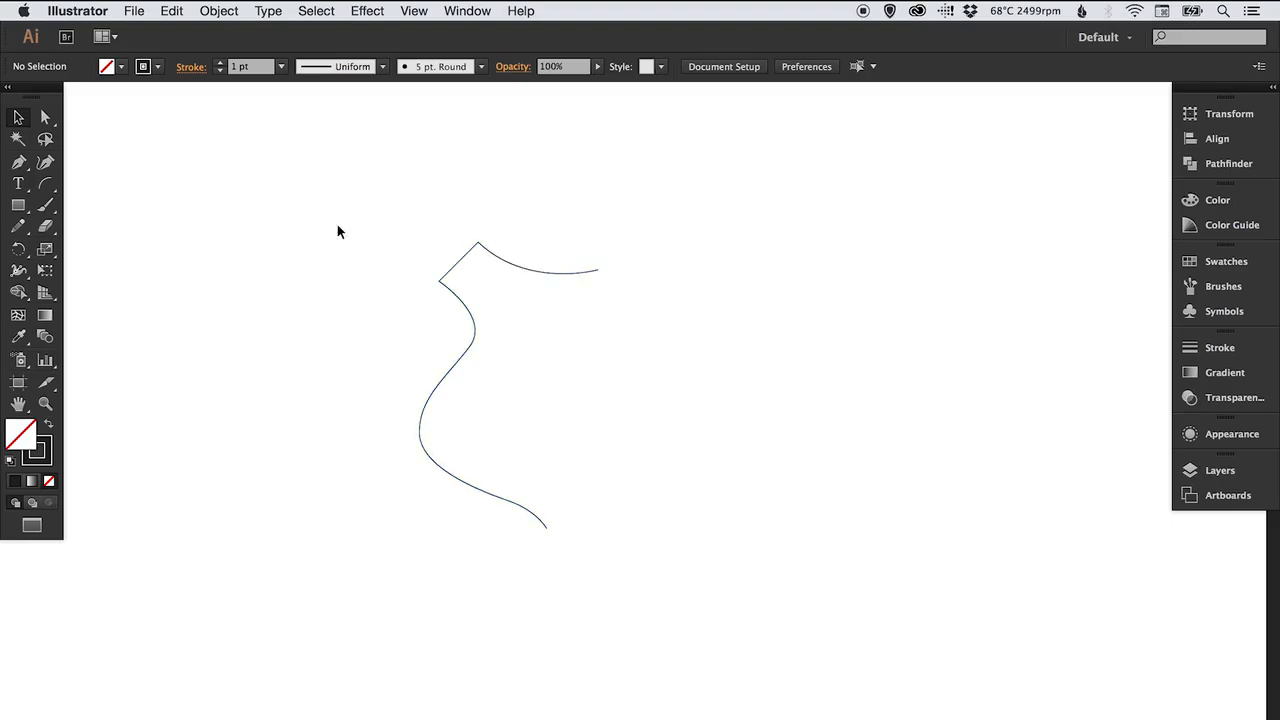
Pick the Add Anchor Point tool and turn on the rulers.
click(18, 162)
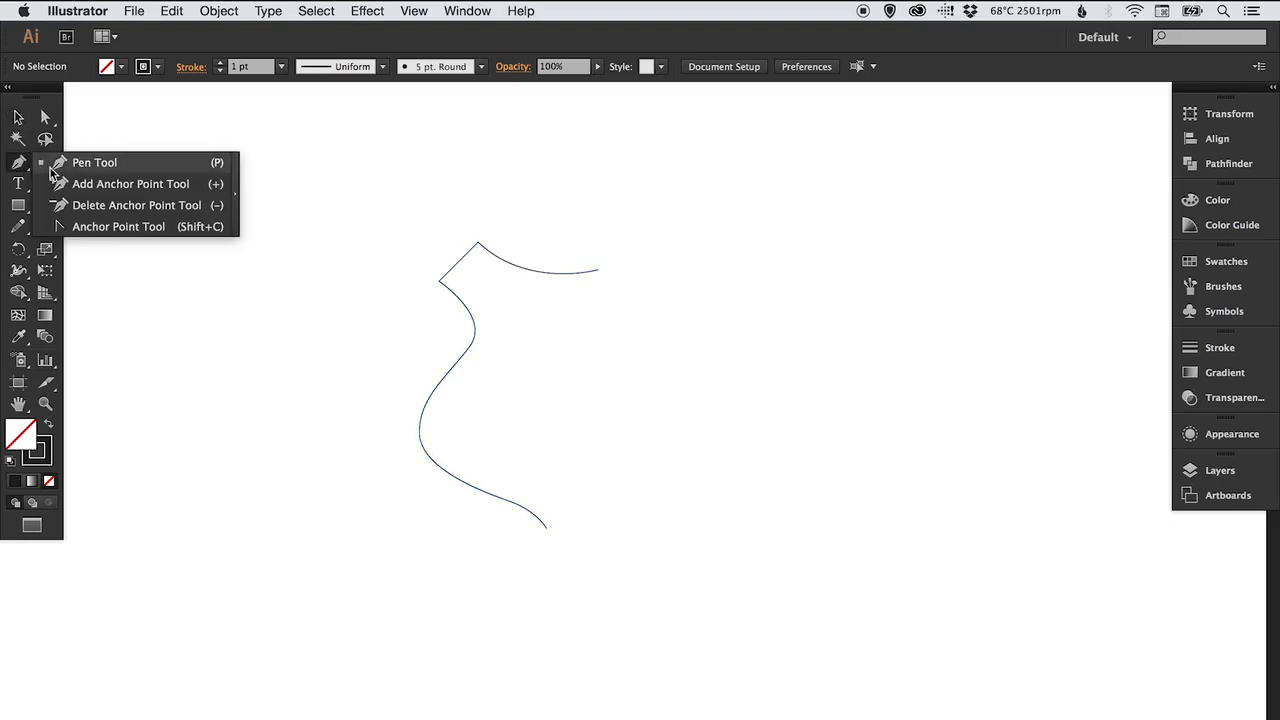
click(53, 186)
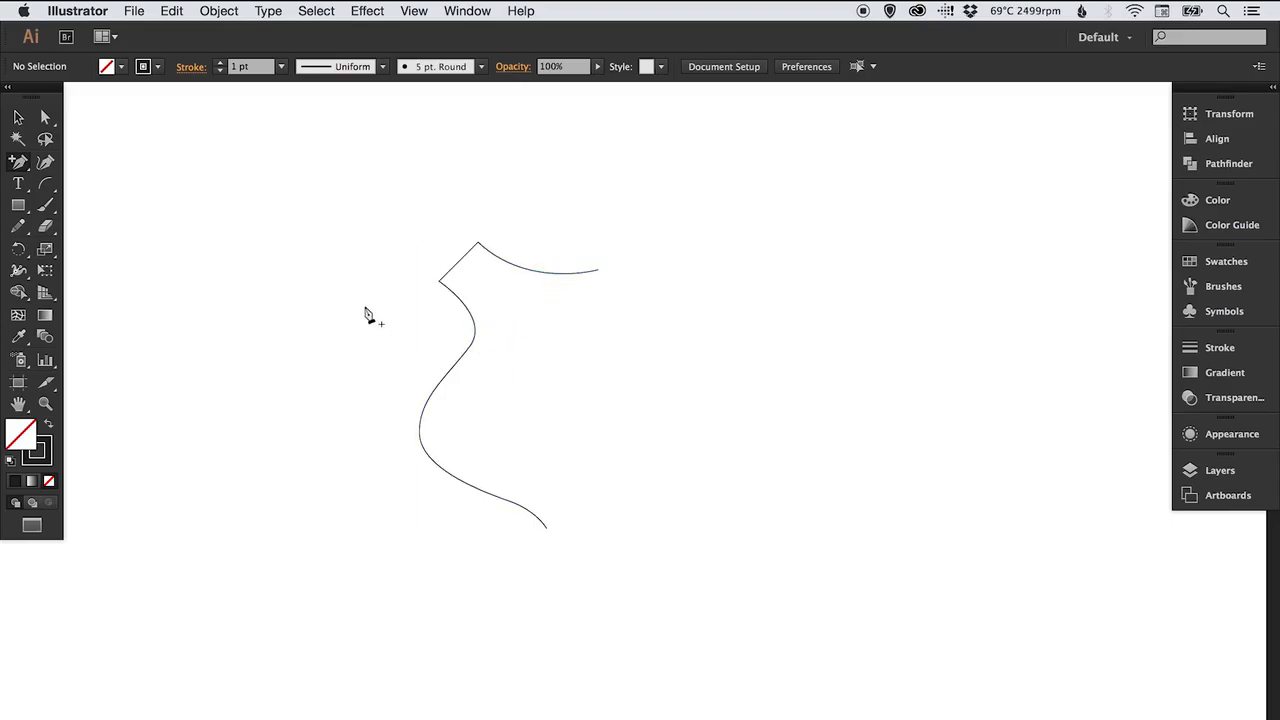
click(410, 12)
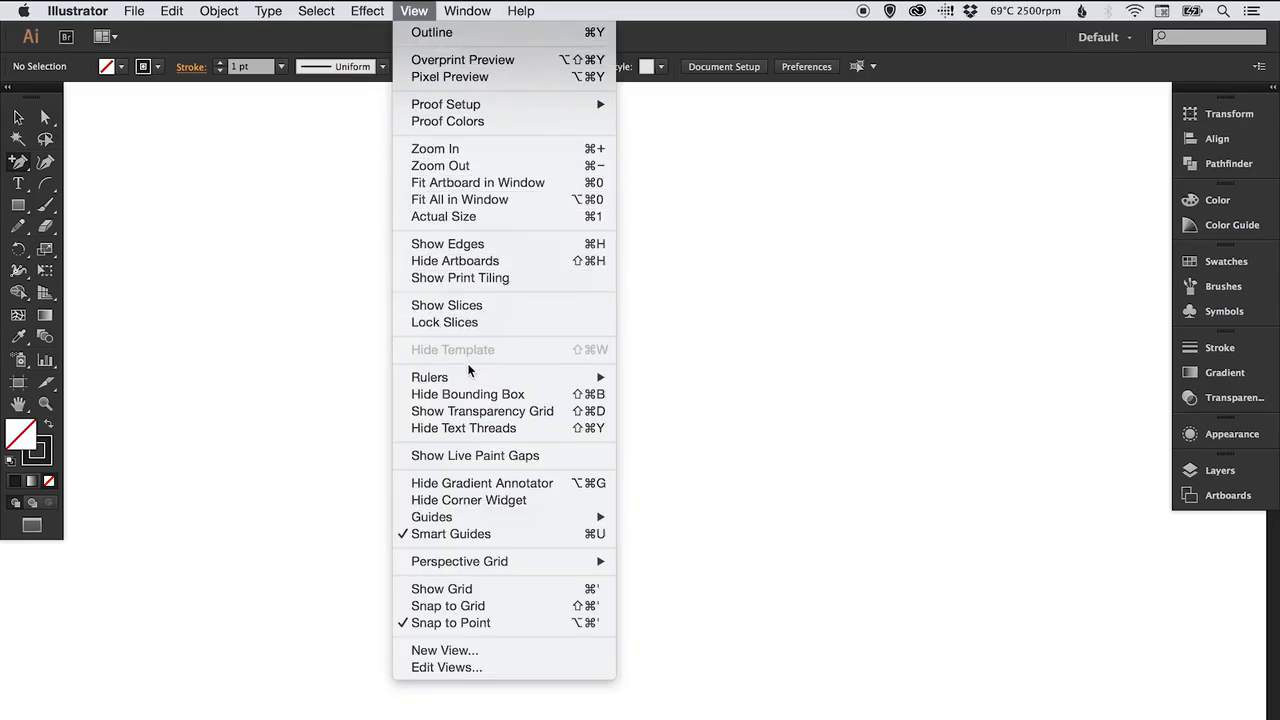
mouse_move(467, 377)
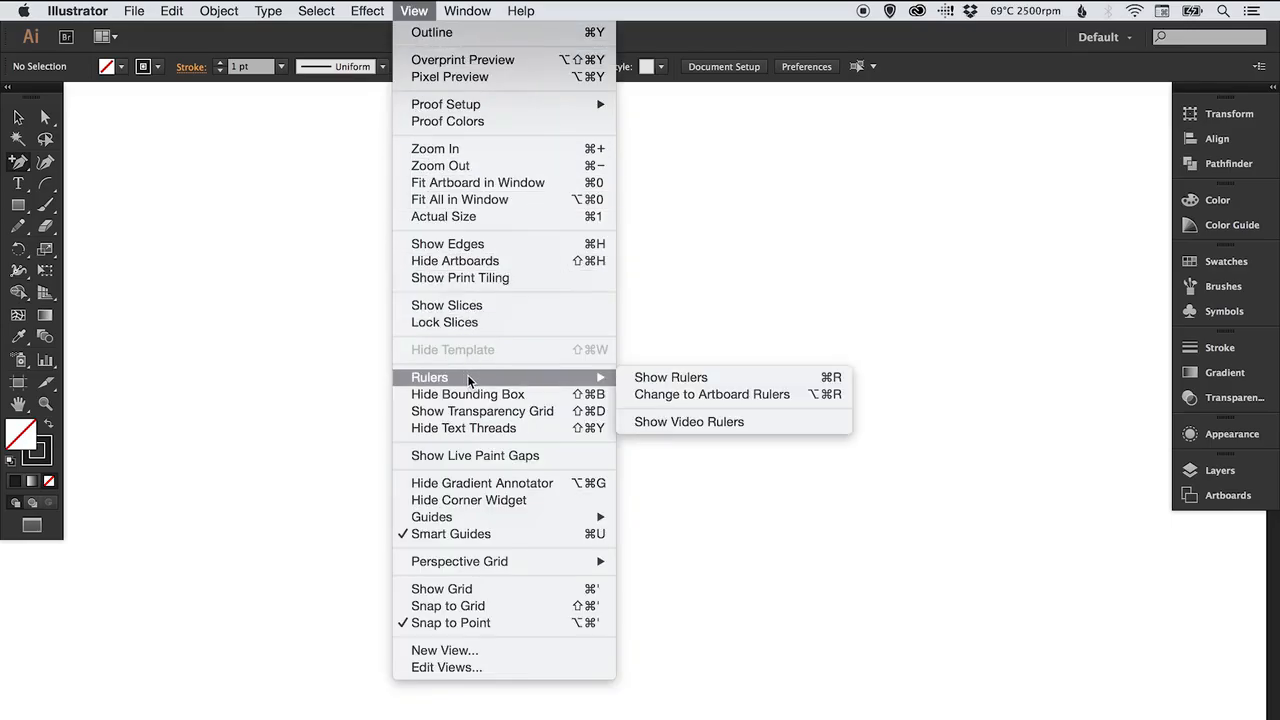
click(683, 378)
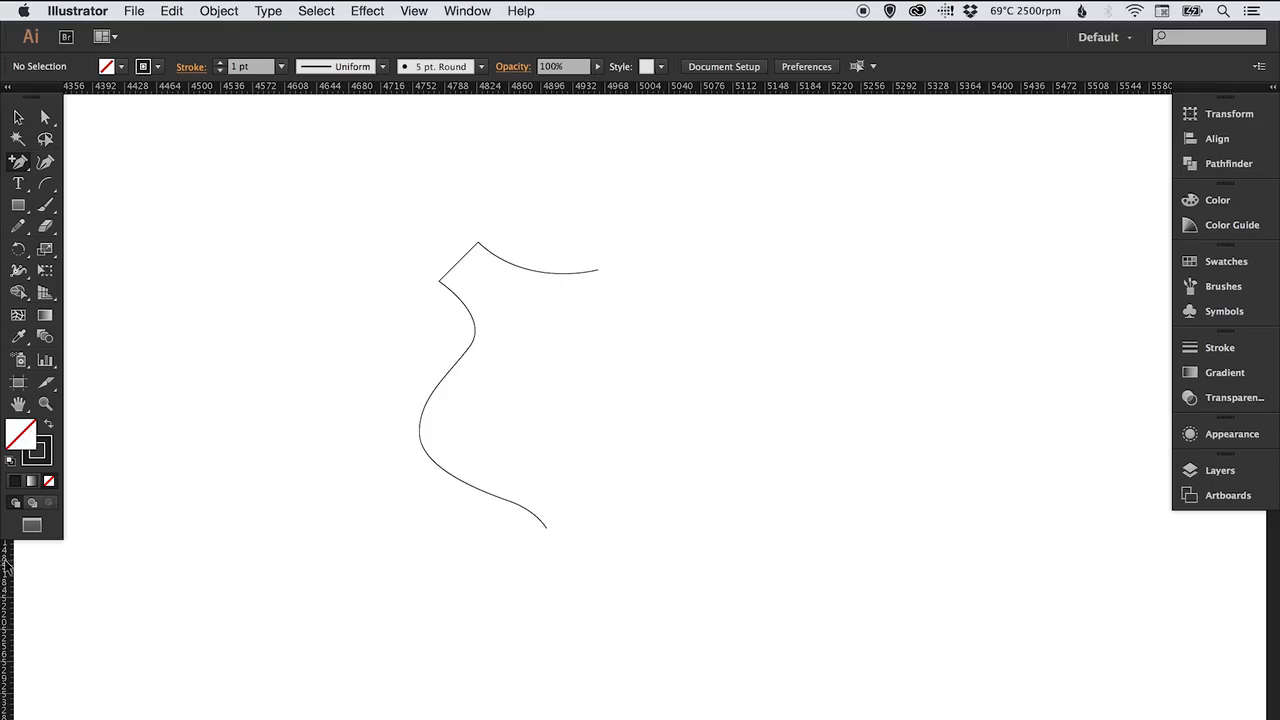
Drag a vertical guide from the ruler so it aligns with the hem's end point.
drag(6, 562, 547, 420)
key(super+space)
drag(540, 511, 574, 548)
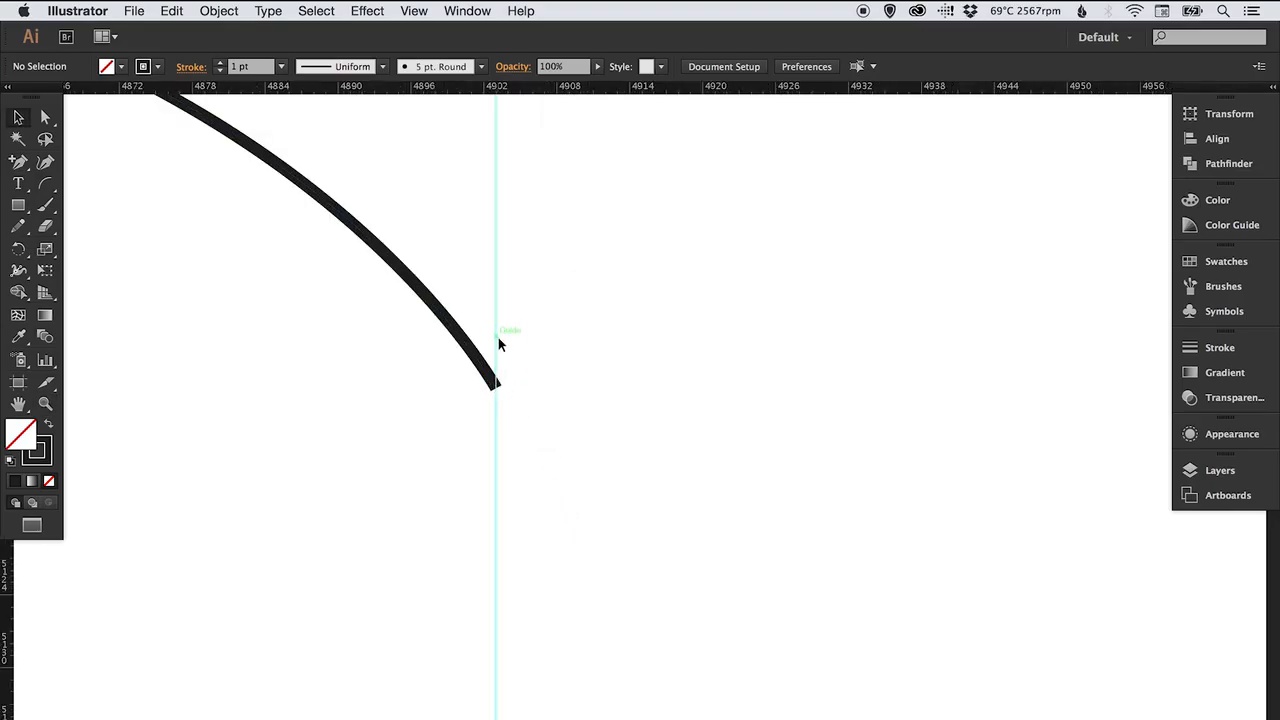
key(super+minus)
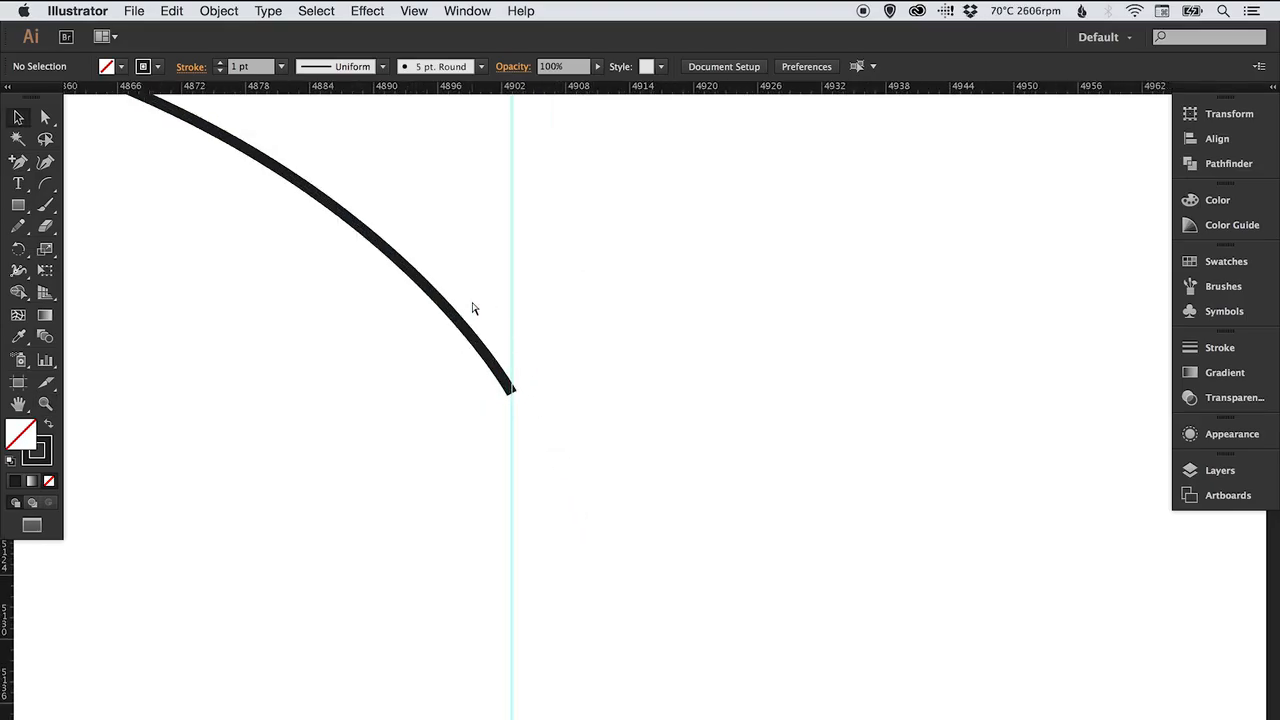
scroll(643, 342, up, 15)
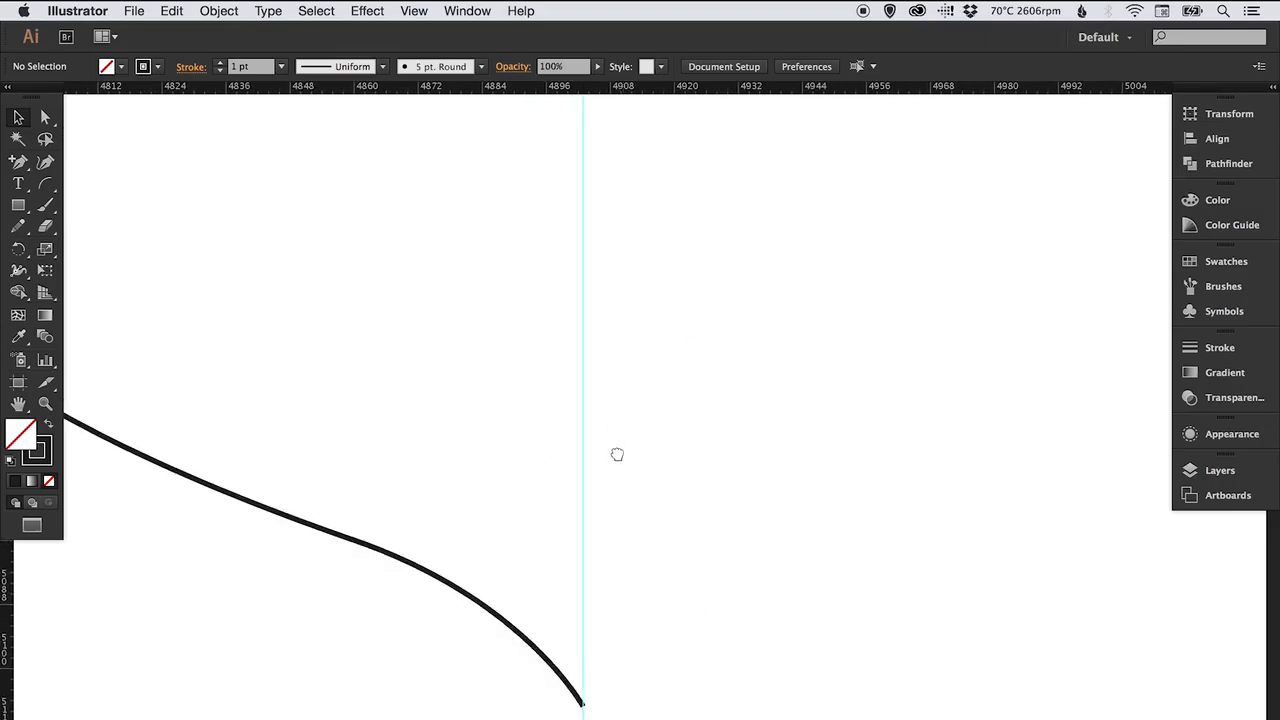
drag(603, 277, 560, 679)
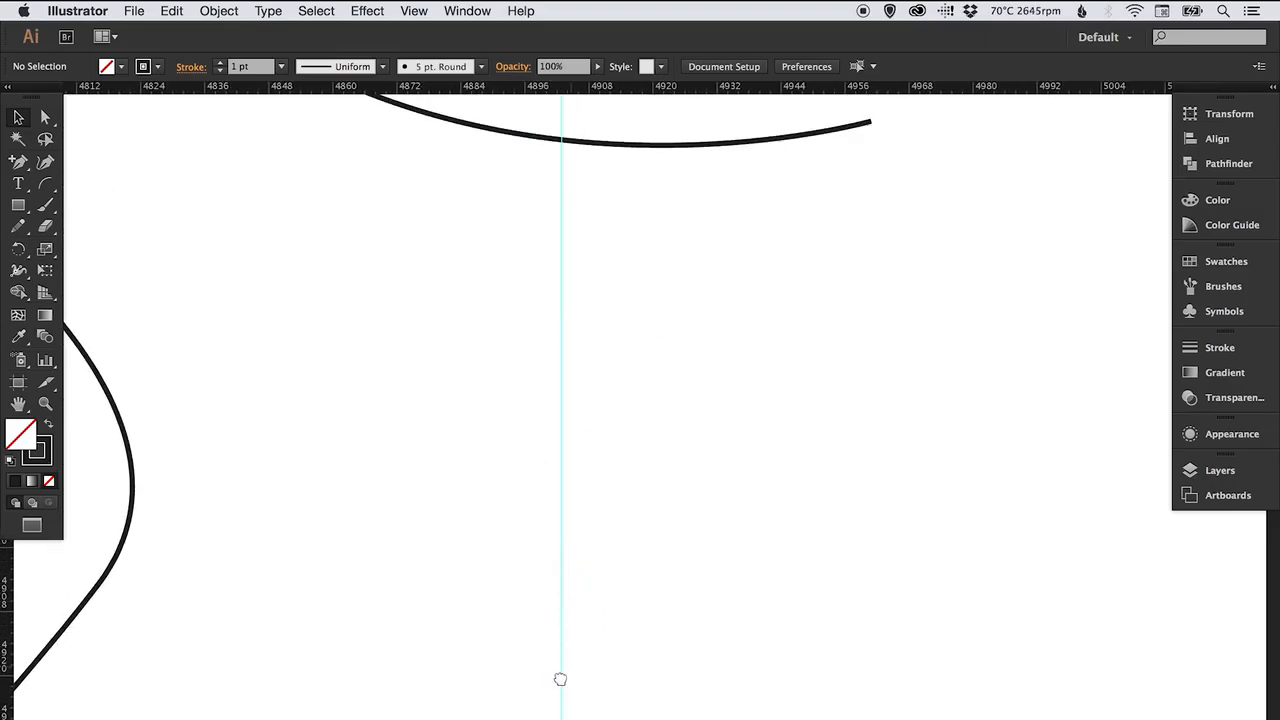
drag(575, 313, 563, 440)
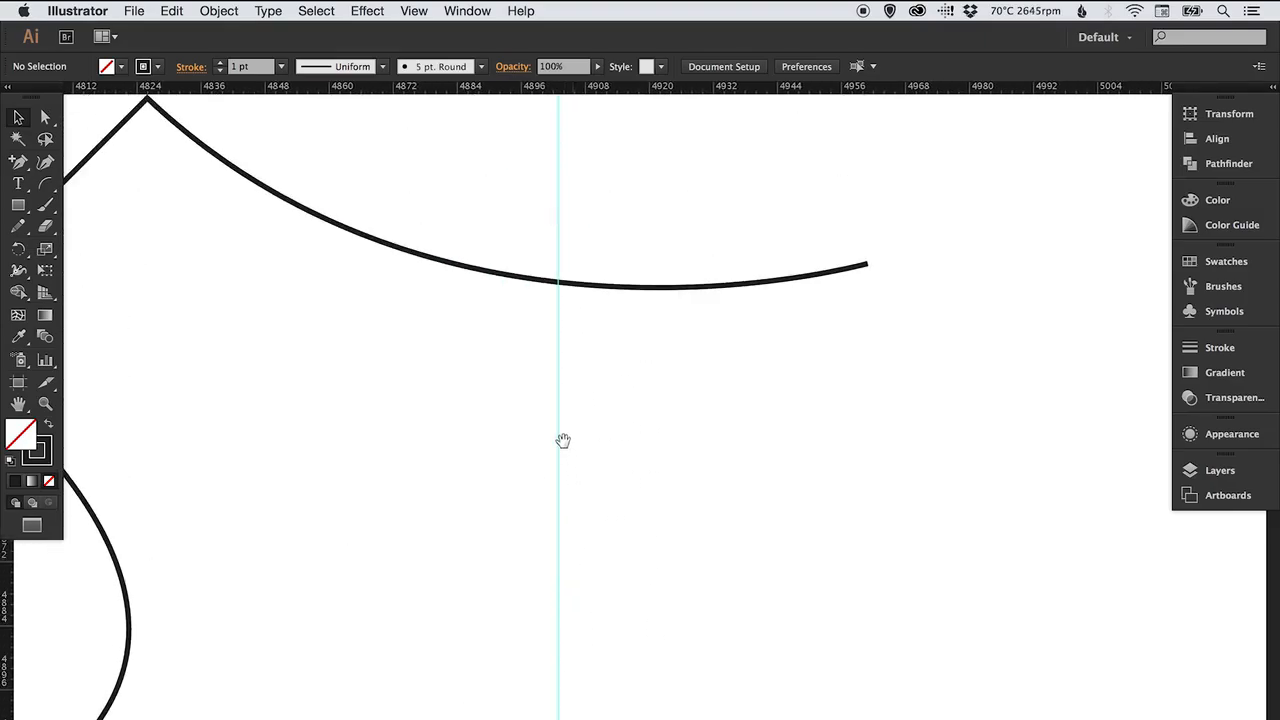
Select the neckline path and add an anchor point where it crosses the vertical guide.
click(614, 287)
drag(22, 164, 100, 188)
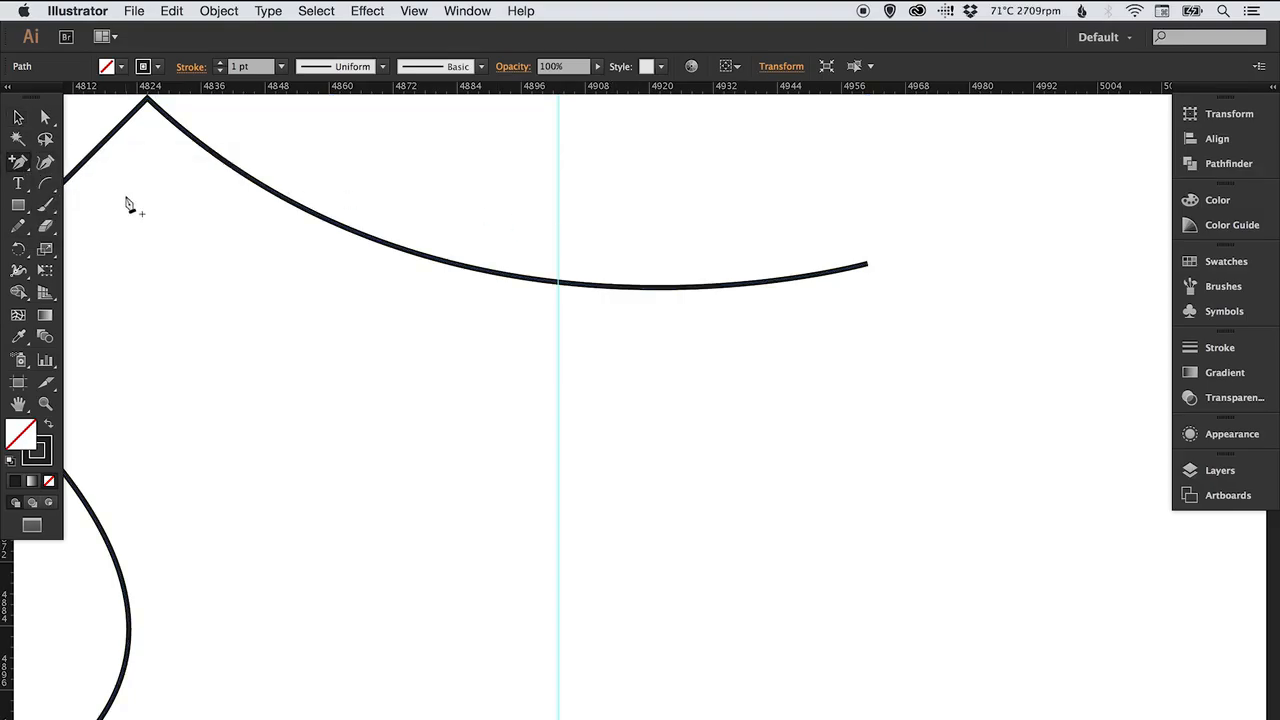
click(558, 284)
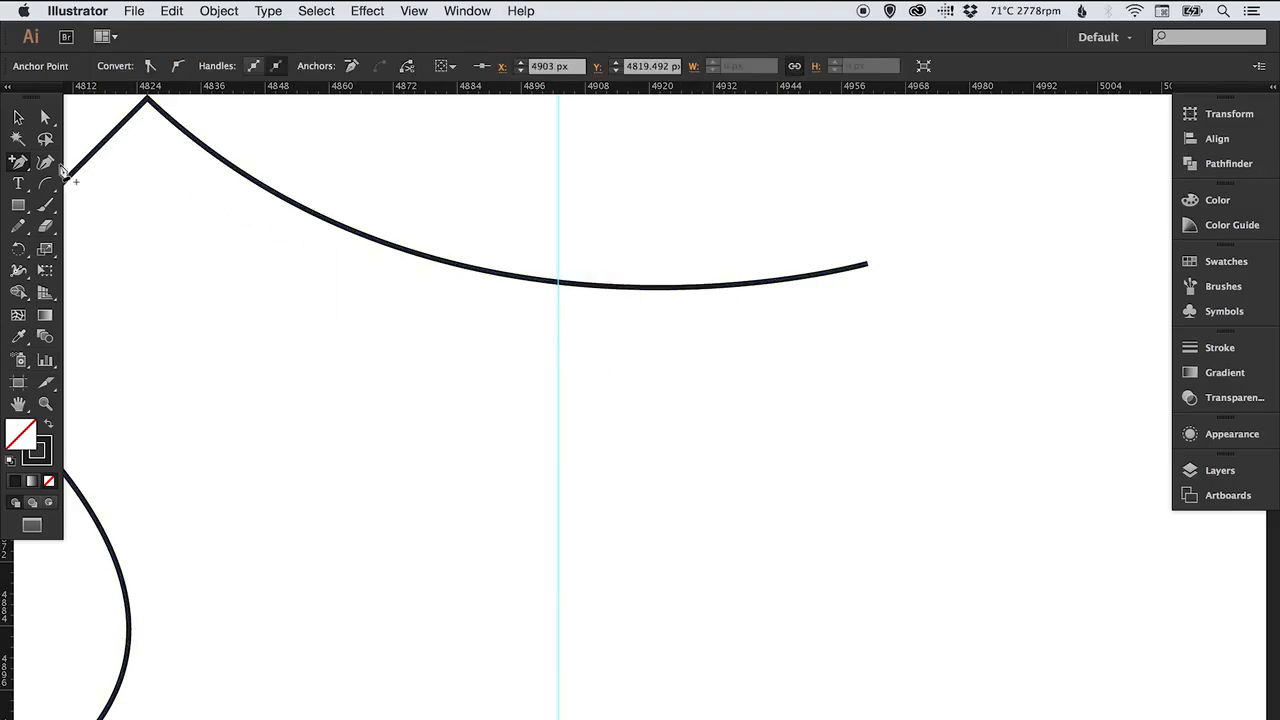
Delete the neckline's end anchor beyond the guide, trimming the curve at the guide.
drag(18, 163, 75, 160)
key(v)
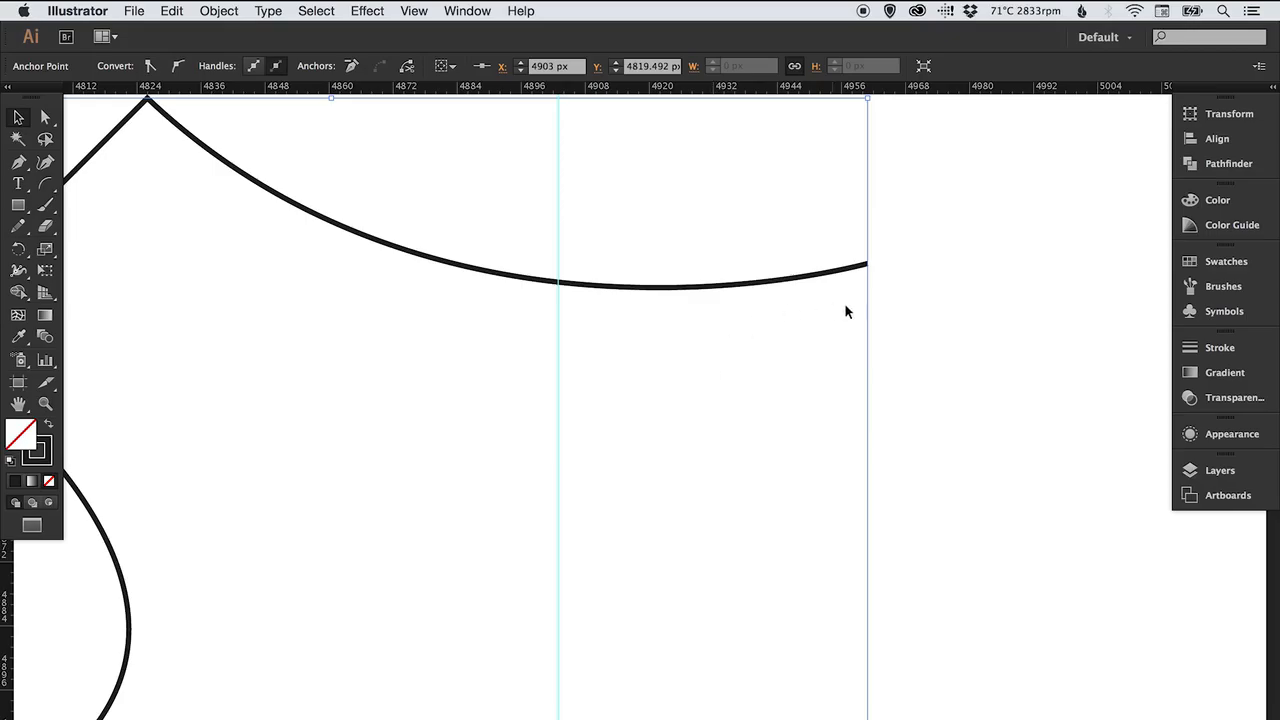
click(930, 330)
key(a)
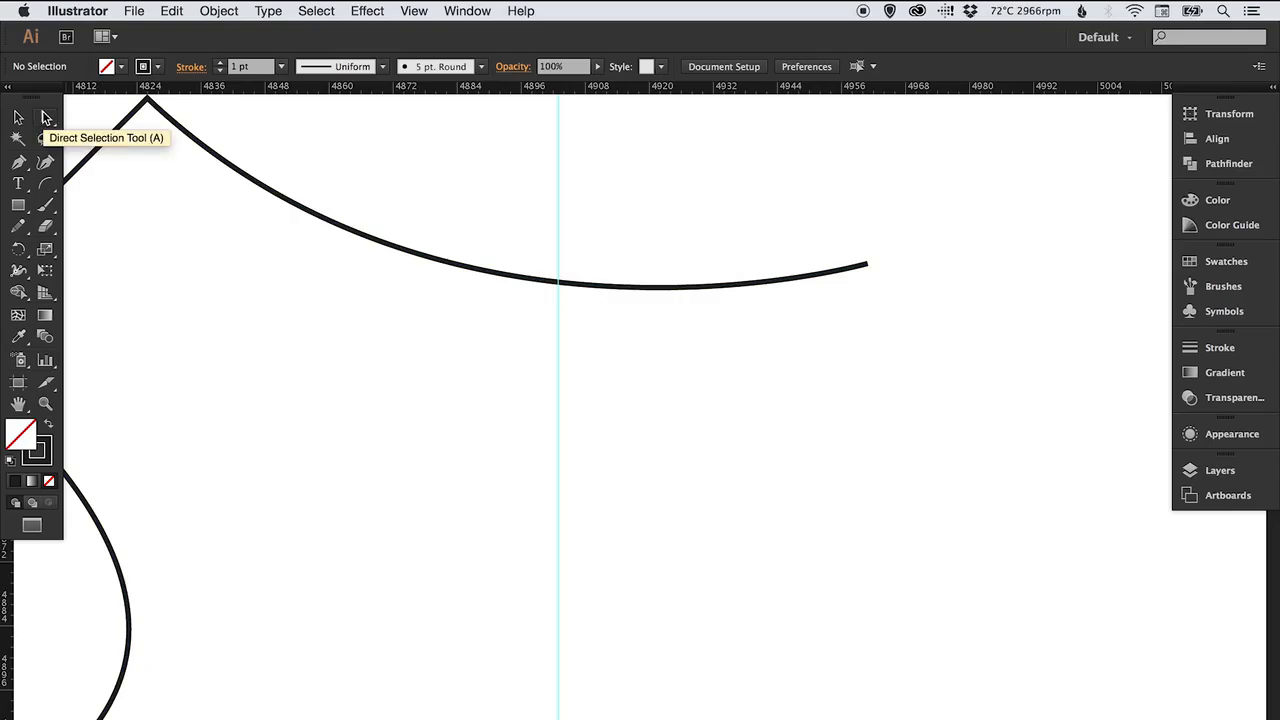
click(870, 265)
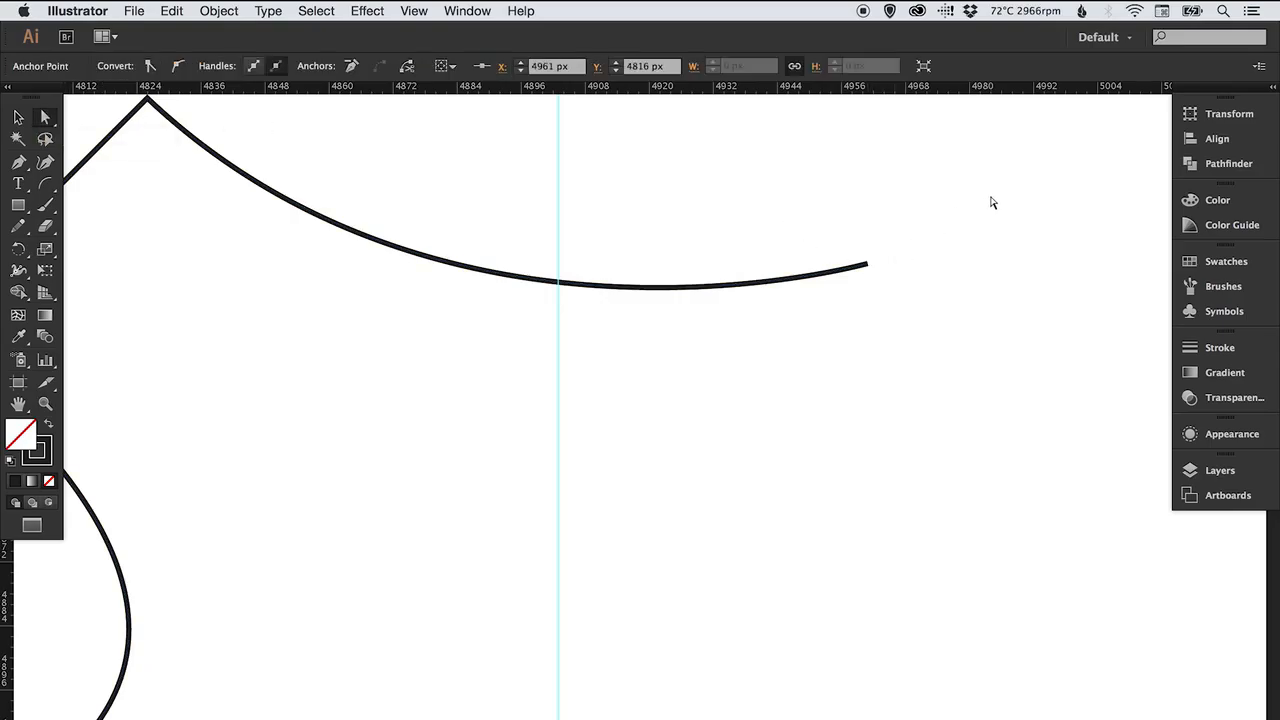
key(Delete)
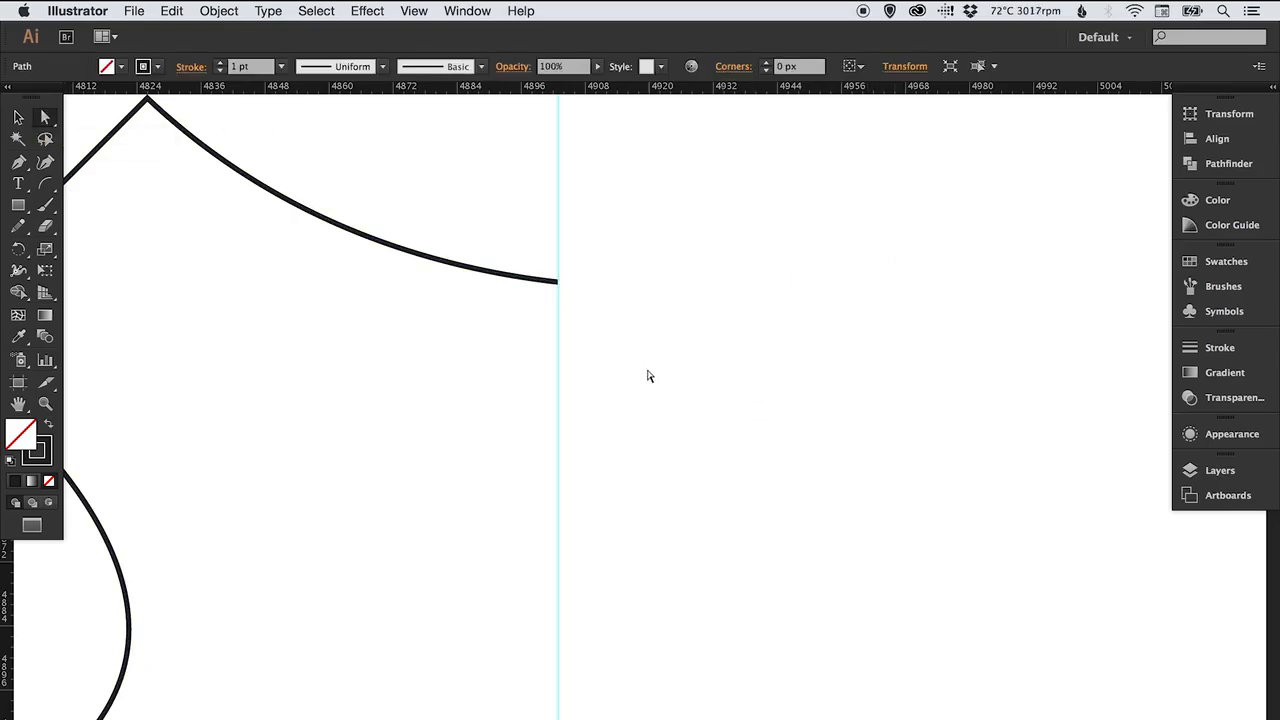
Hide the rulers and the guides.
click(17, 164)
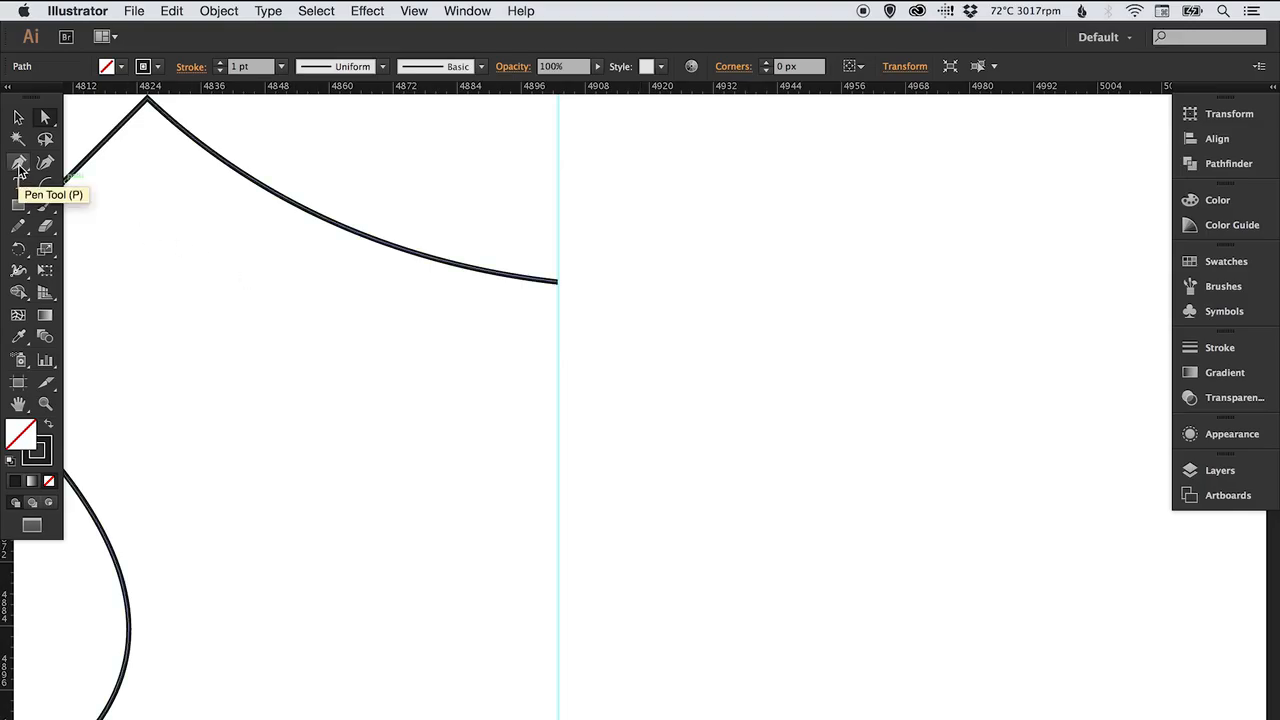
click(305, 113)
click(413, 11)
mouse_move(560, 383)
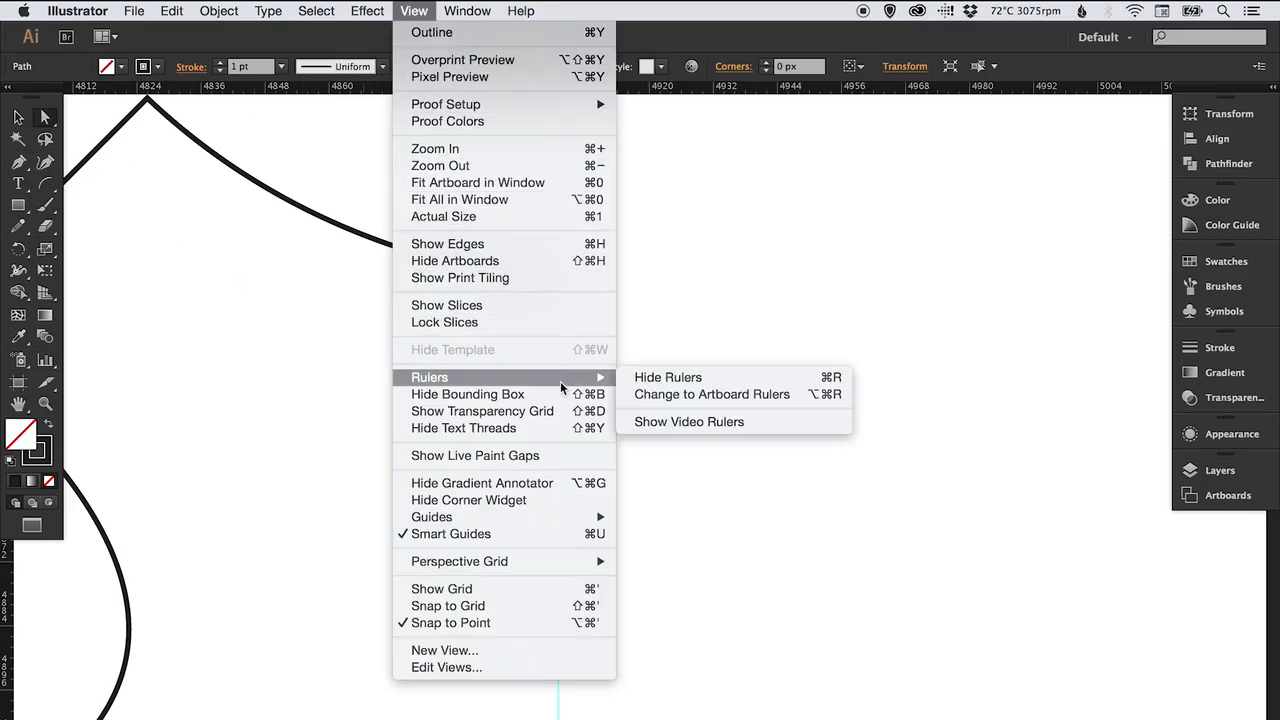
click(689, 377)
click(426, 12)
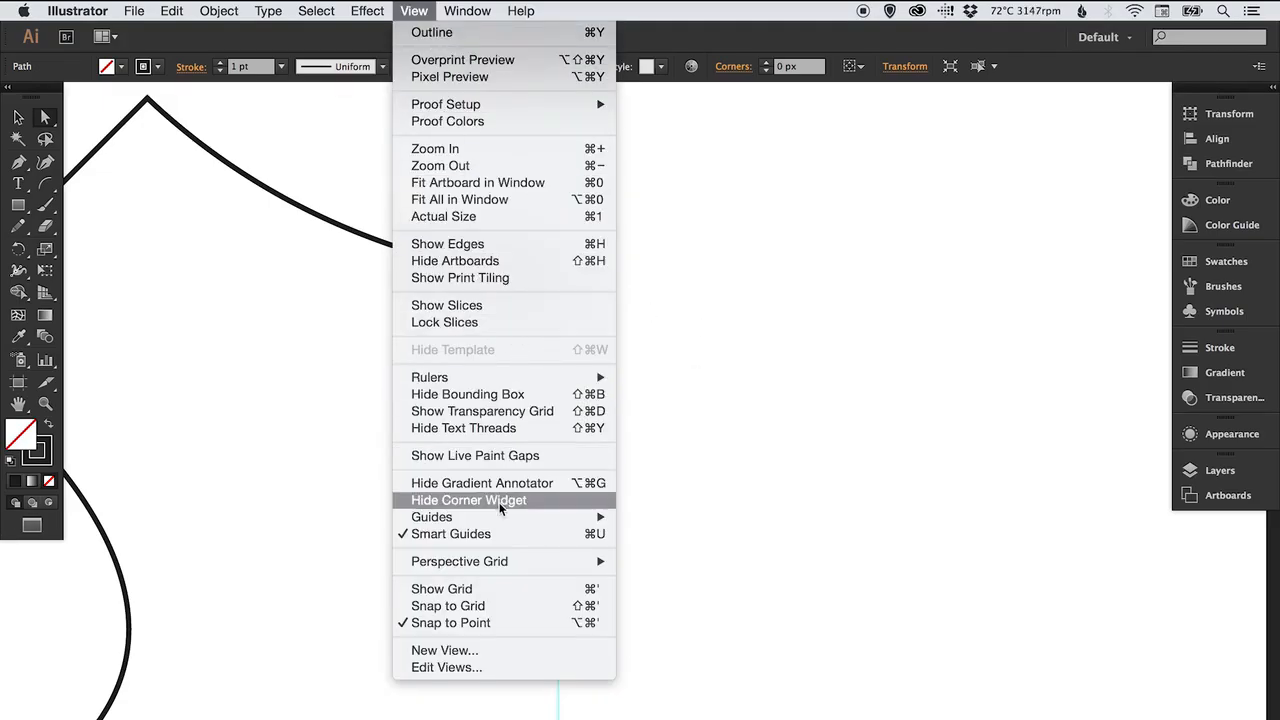
mouse_move(546, 515)
click(684, 518)
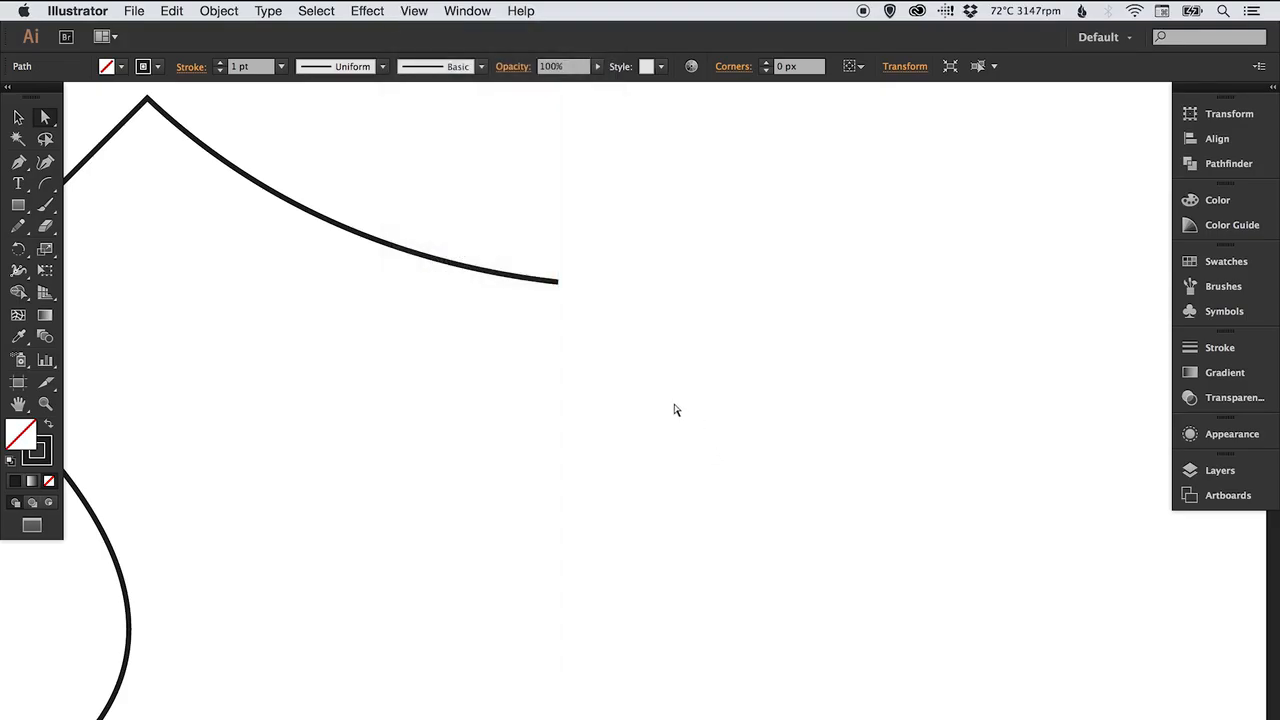
Continue the neckline path with the Pen tool and draw a straight vertical edge down to the hem's end point, closing the outline.
click(18, 162)
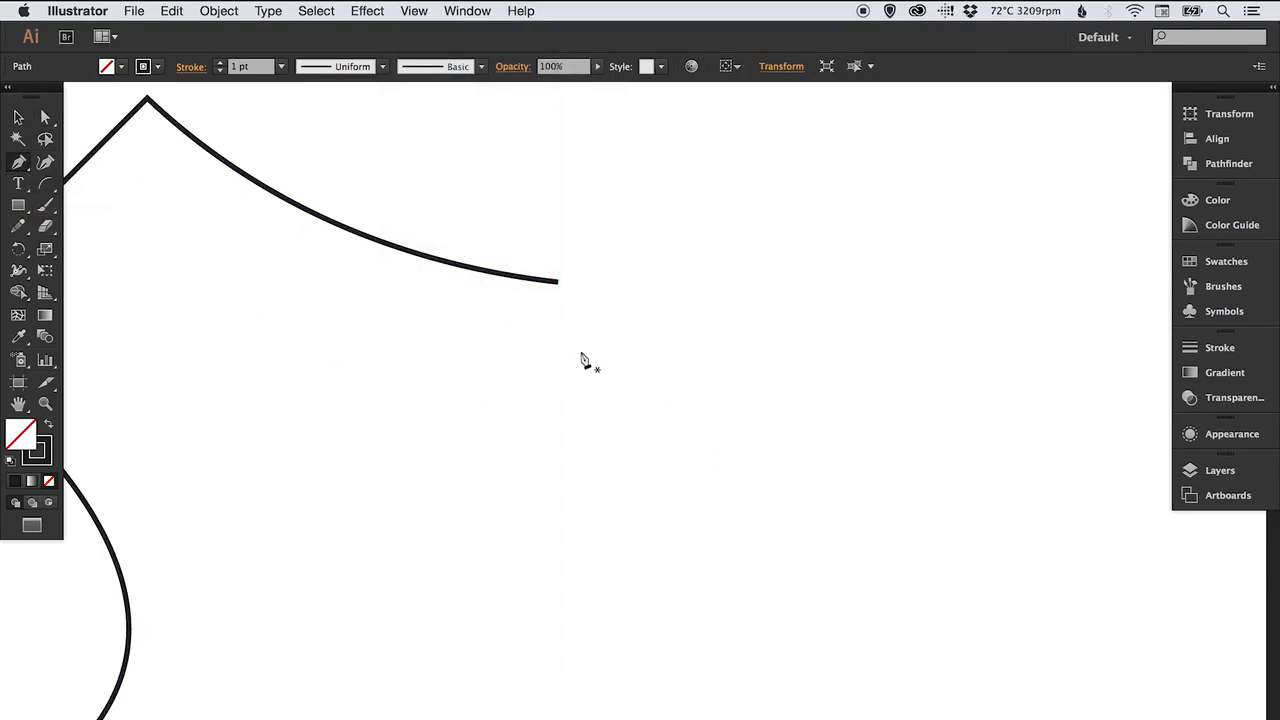
click(559, 284)
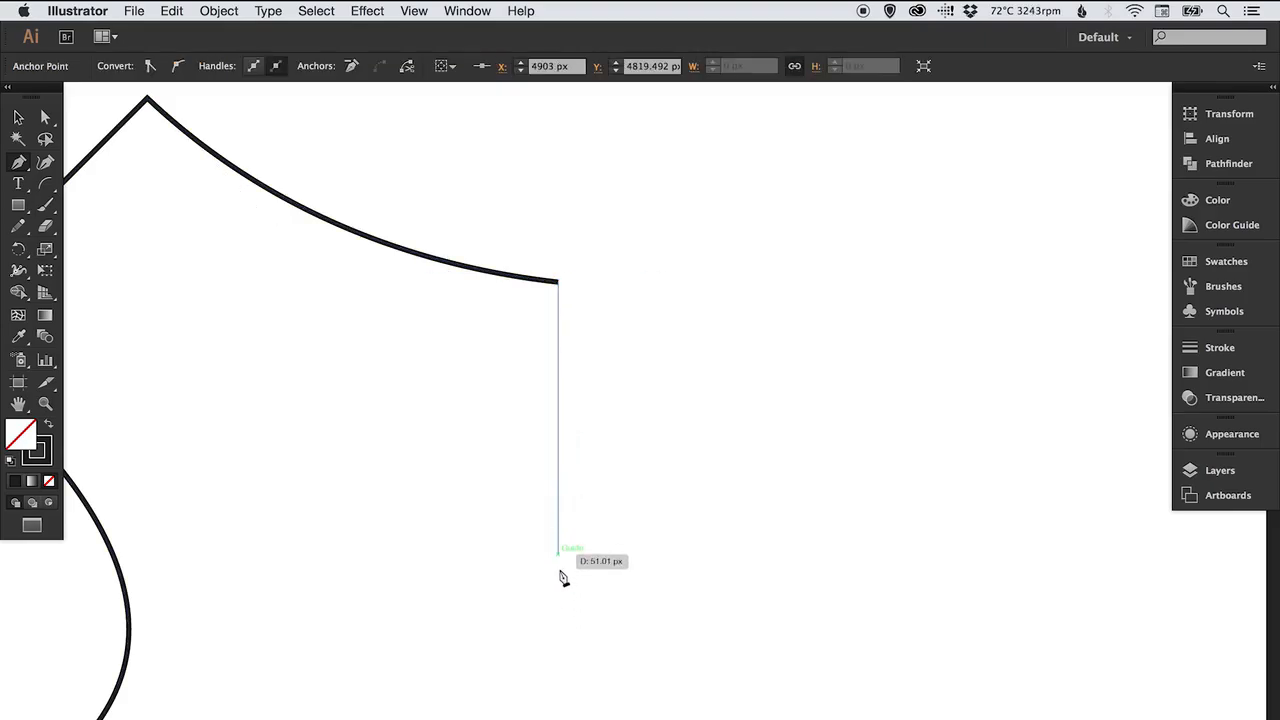
key(space)
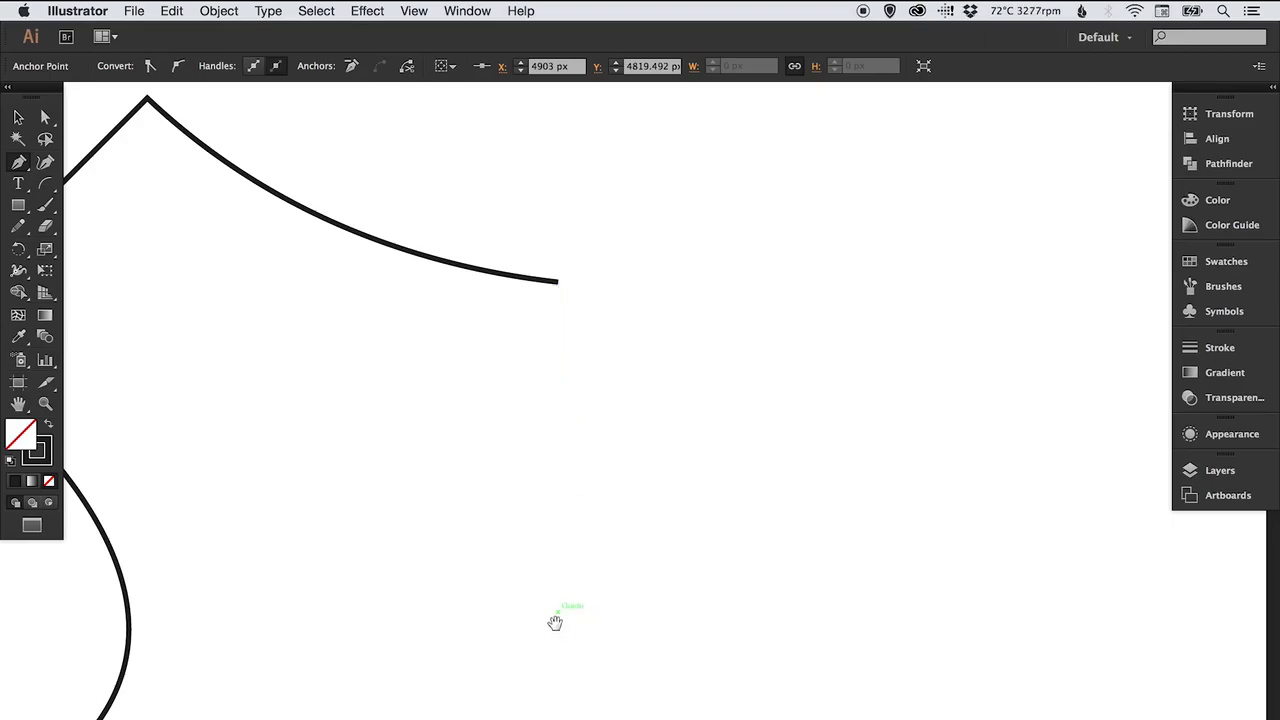
drag(554, 620, 536, 329)
scroll(531, 343, left, 10)
scroll(531, 343, up, 5)
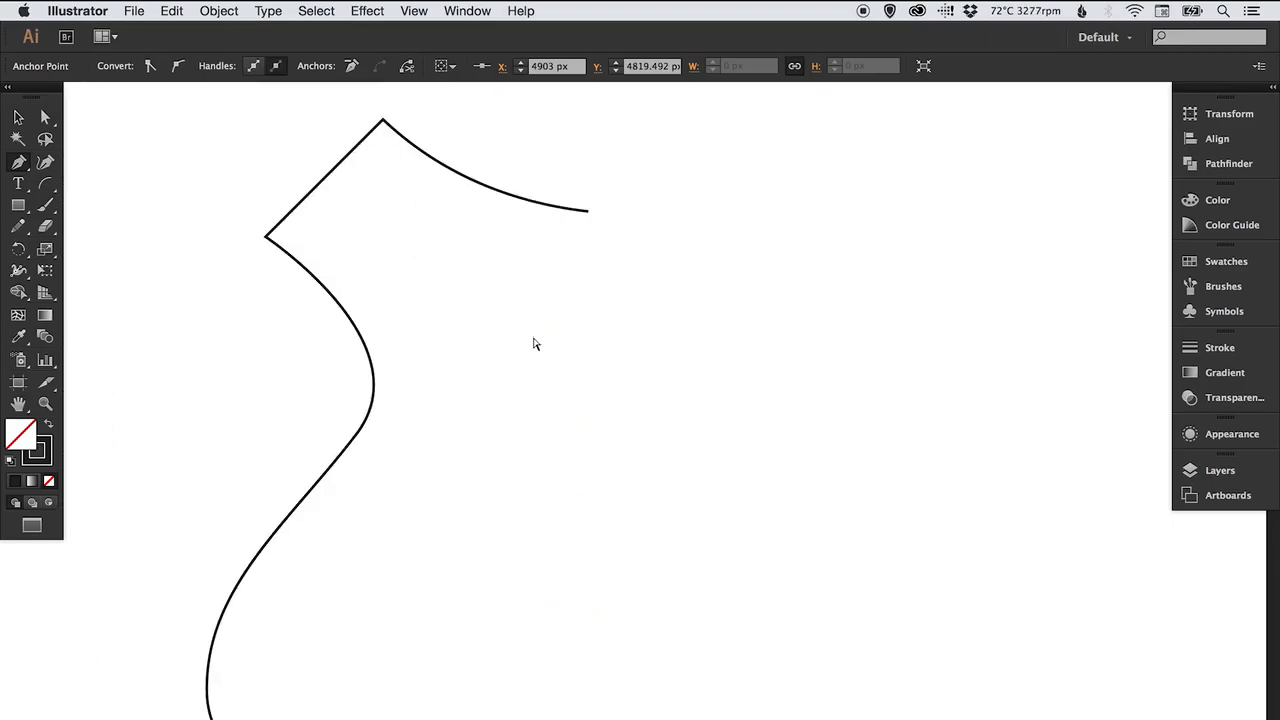
scroll(620, 360, down, 5)
scroll(620, 360, right, 2)
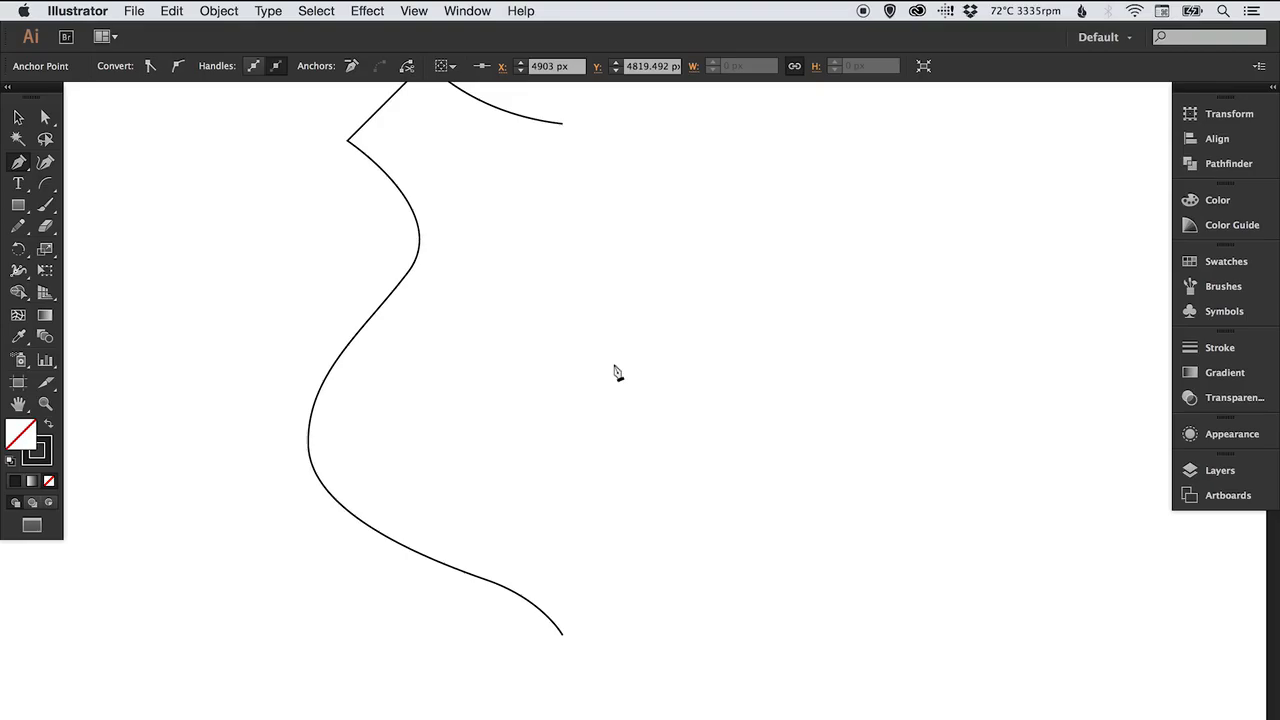
click(563, 636)
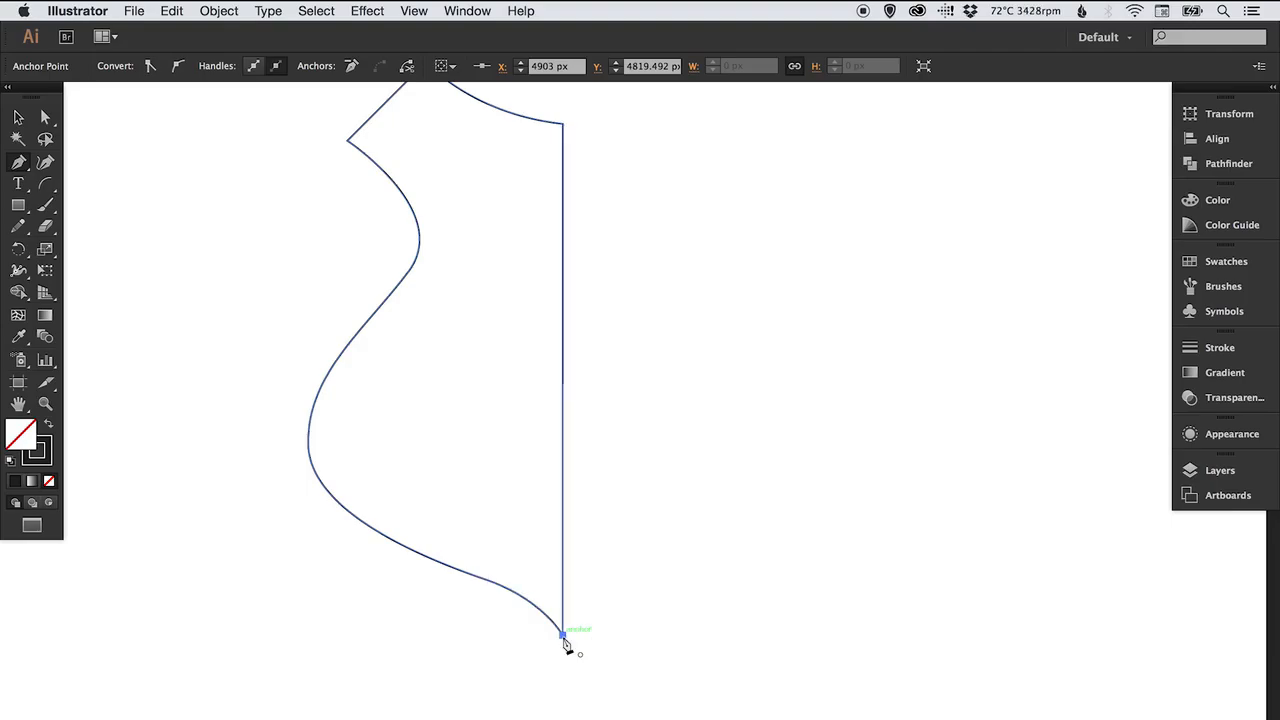
key(v)
click(678, 341)
Select the closed outline and swap its fill and stroke so the shape is filled black.
drag(680, 355, 686, 403)
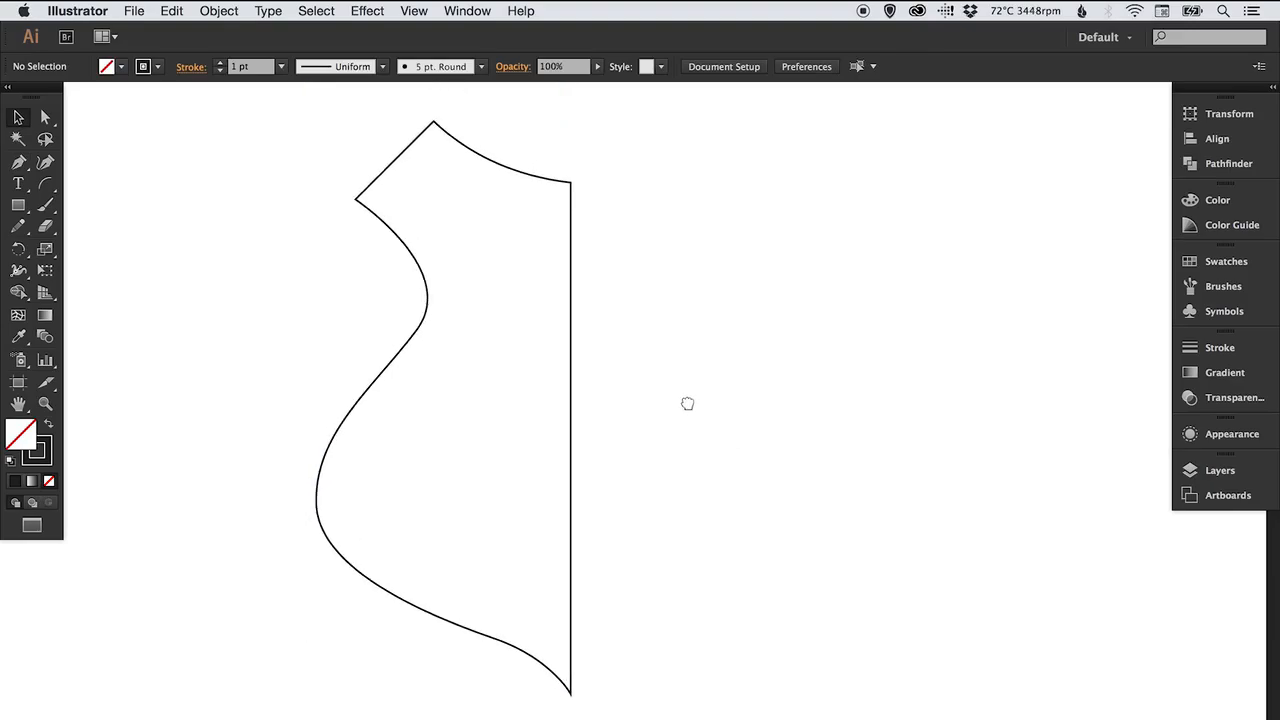
key(super+minus)
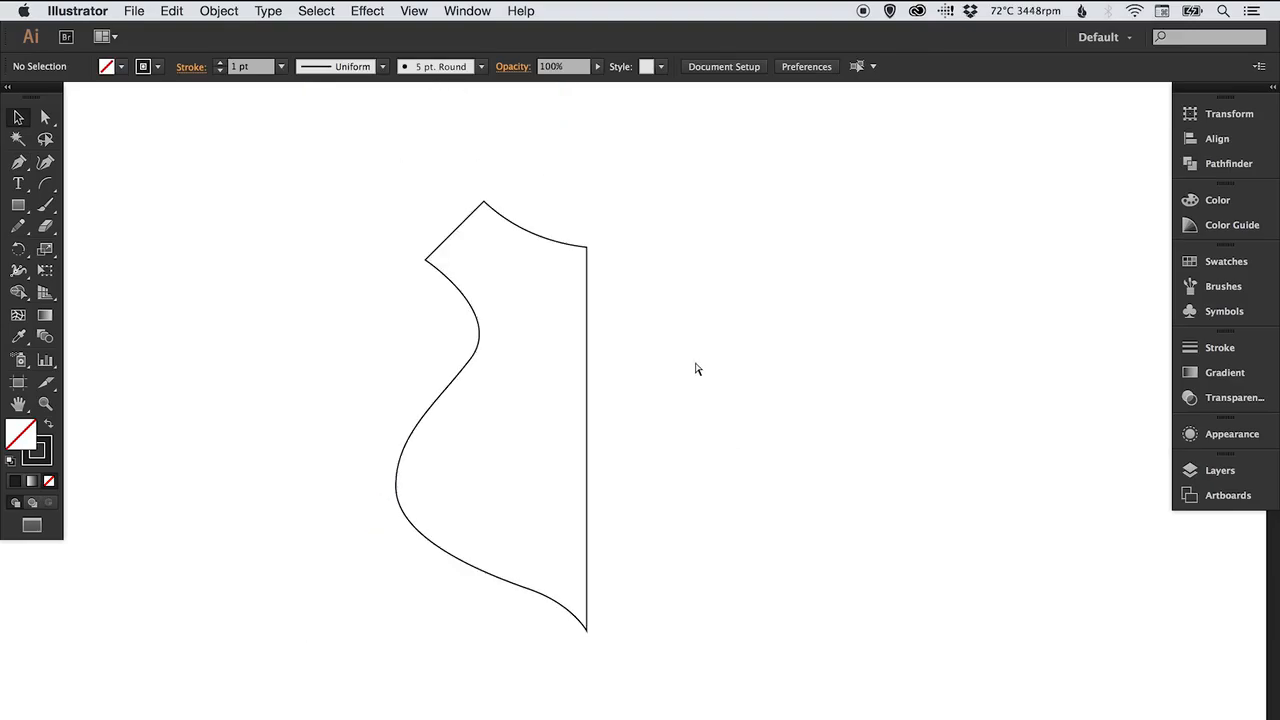
drag(700, 383, 725, 397)
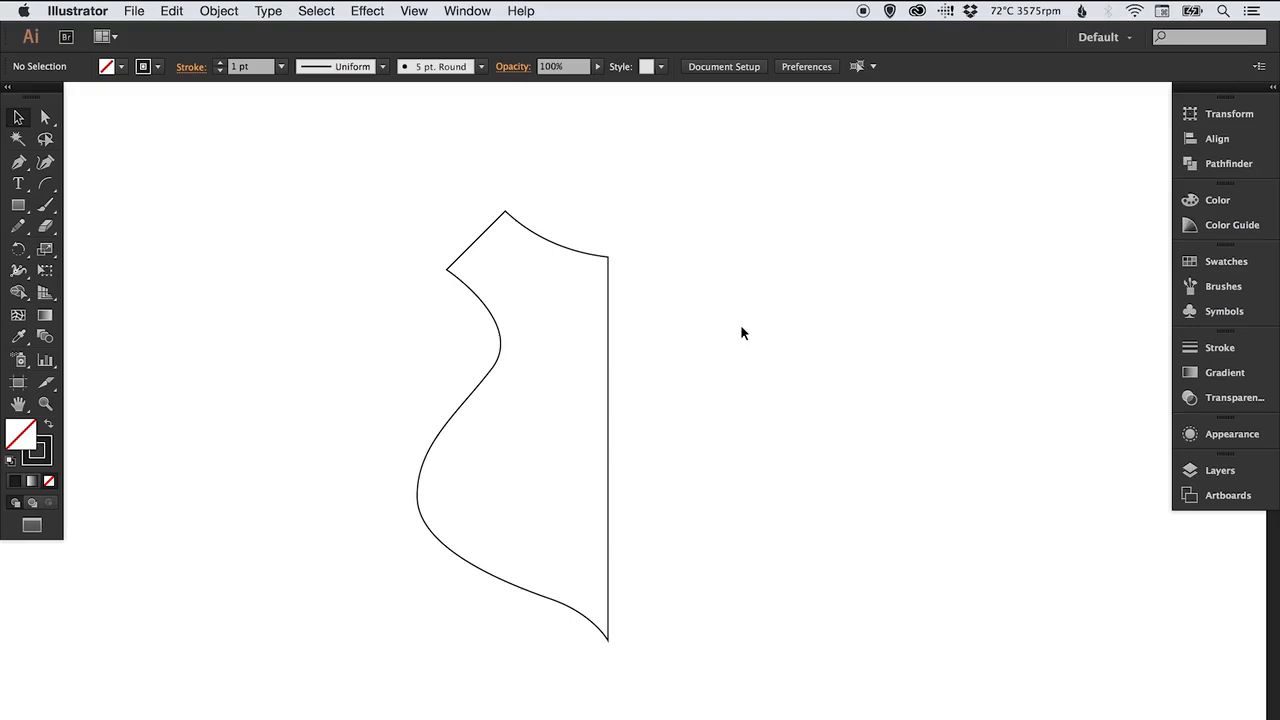
drag(413, 197, 691, 677)
click(48, 428)
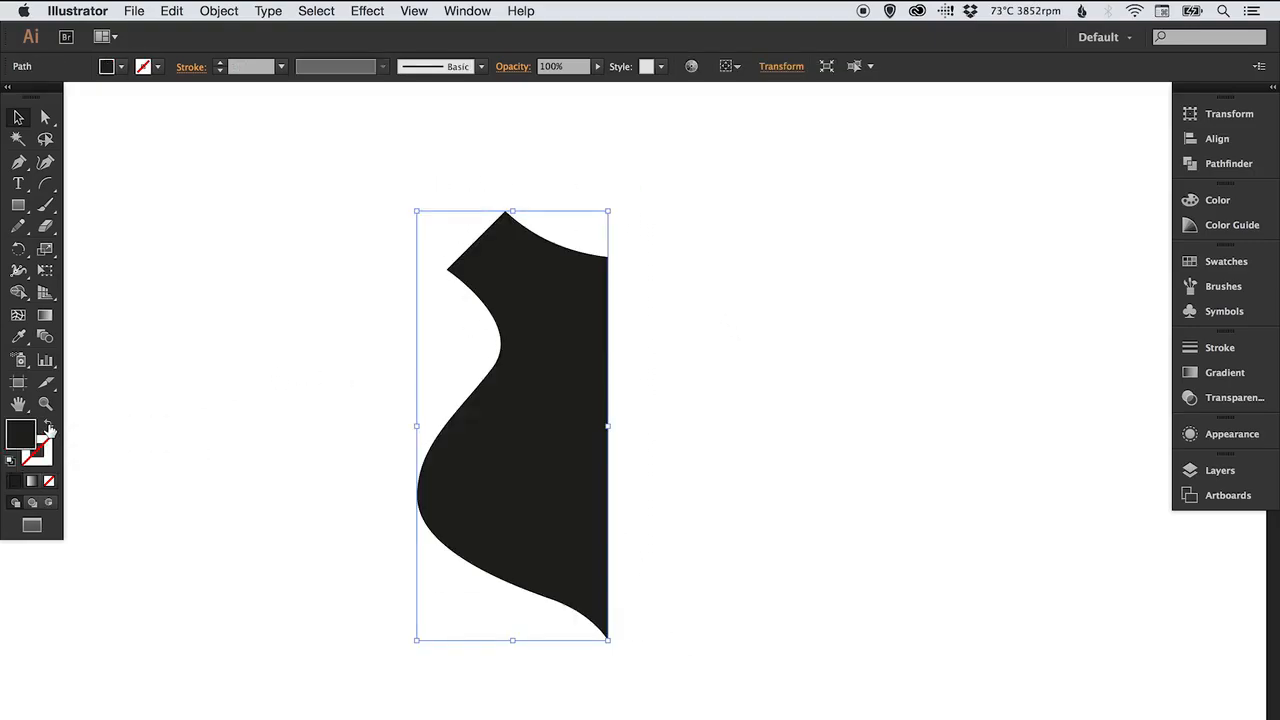
click(320, 290)
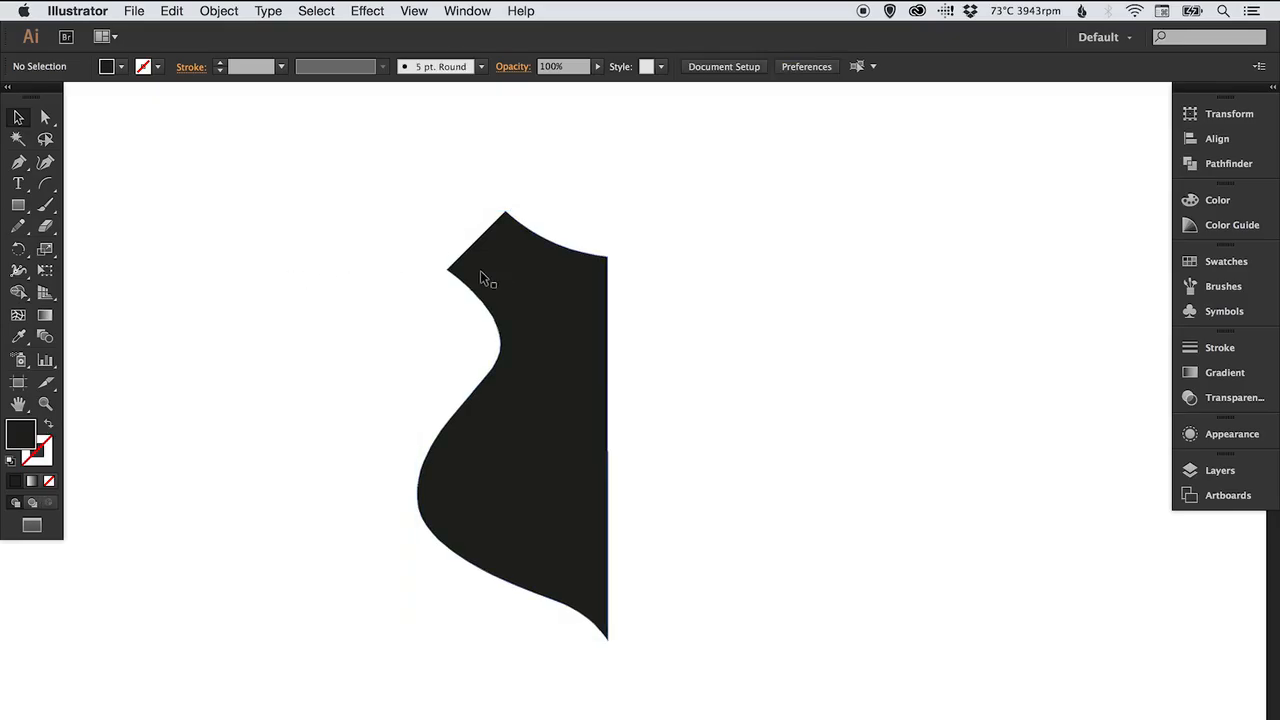
click(515, 279)
Copy the shape, paste it in front, and reflect the copy across the vertical axis.
click(171, 11)
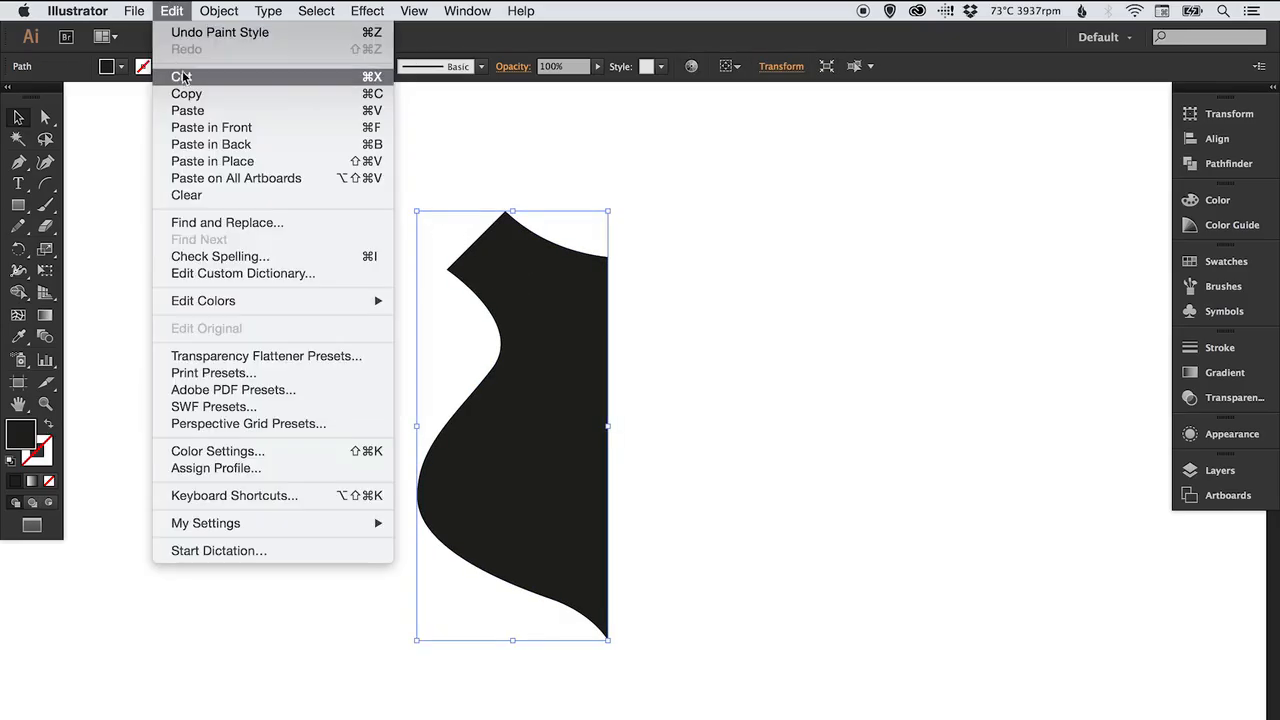
click(178, 95)
click(173, 12)
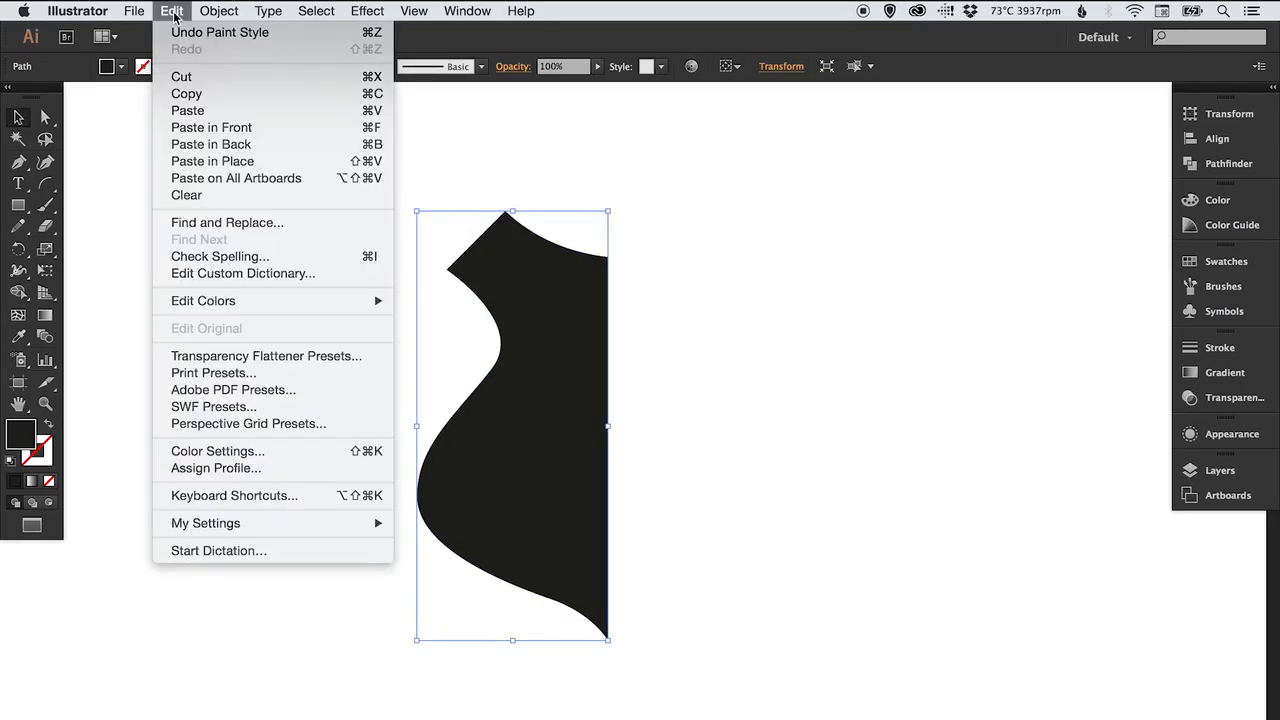
click(240, 163)
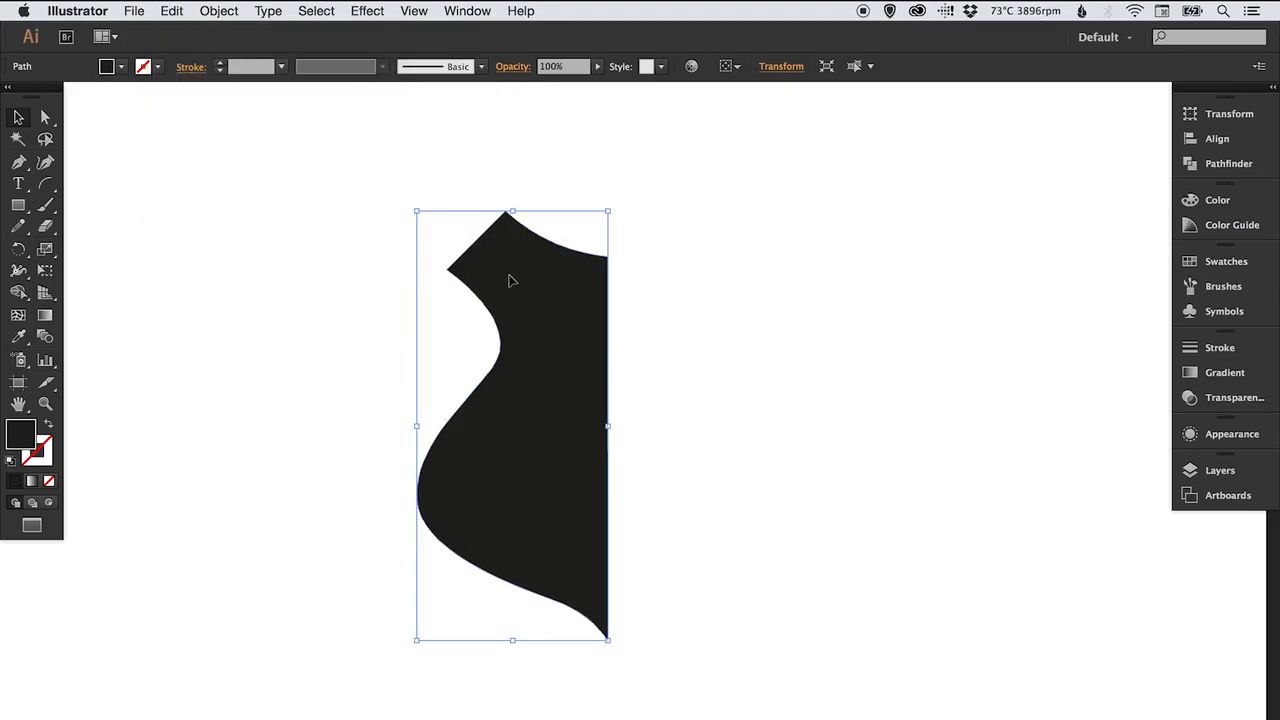
click(229, 12)
mouse_move(332, 33)
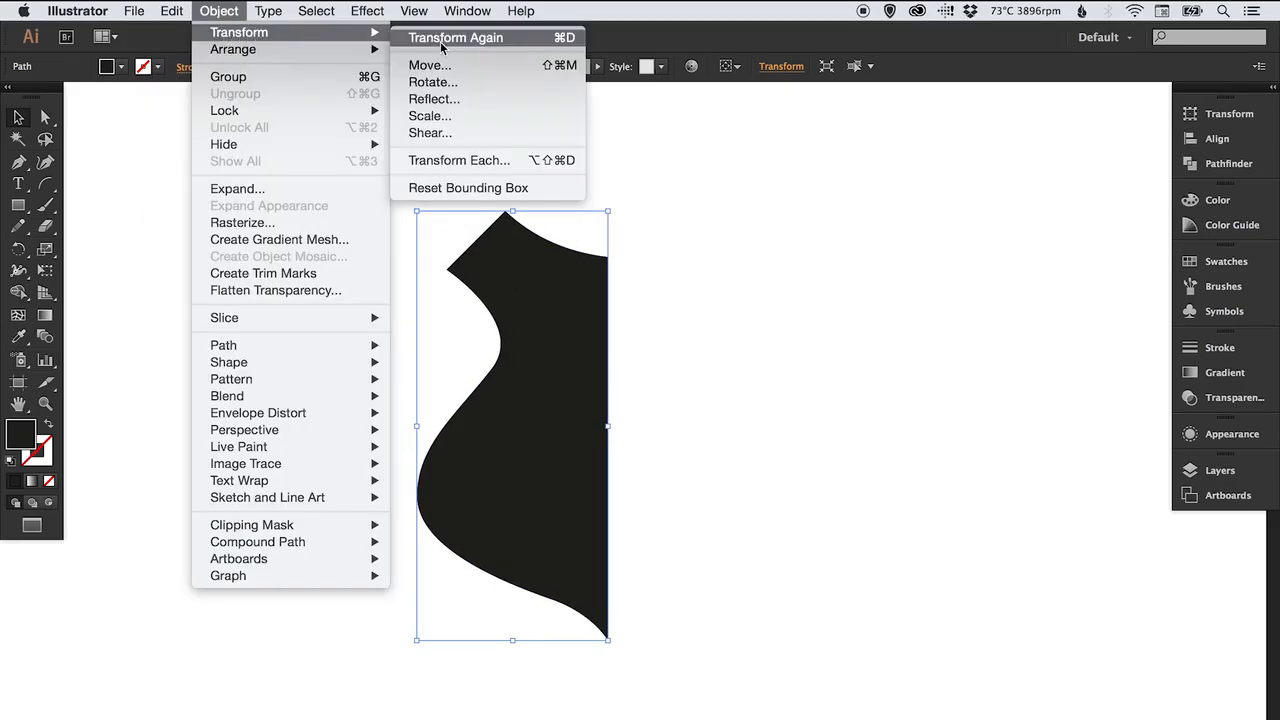
click(434, 99)
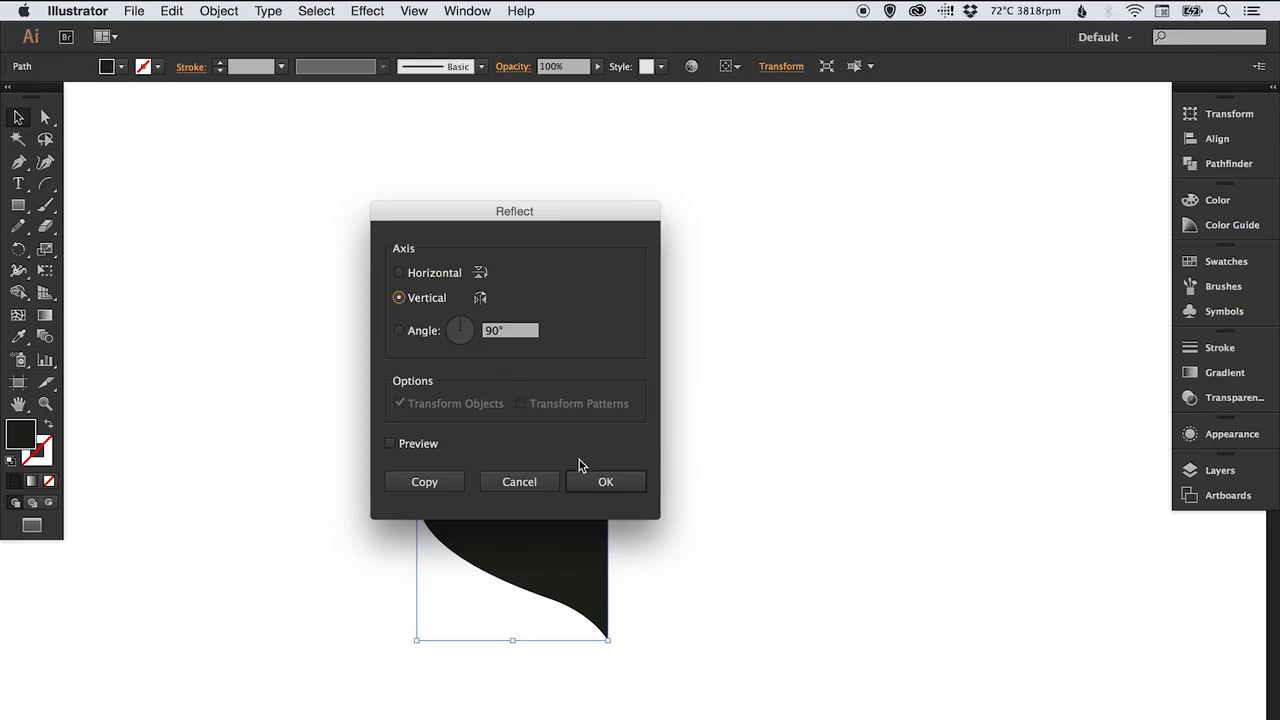
click(594, 483)
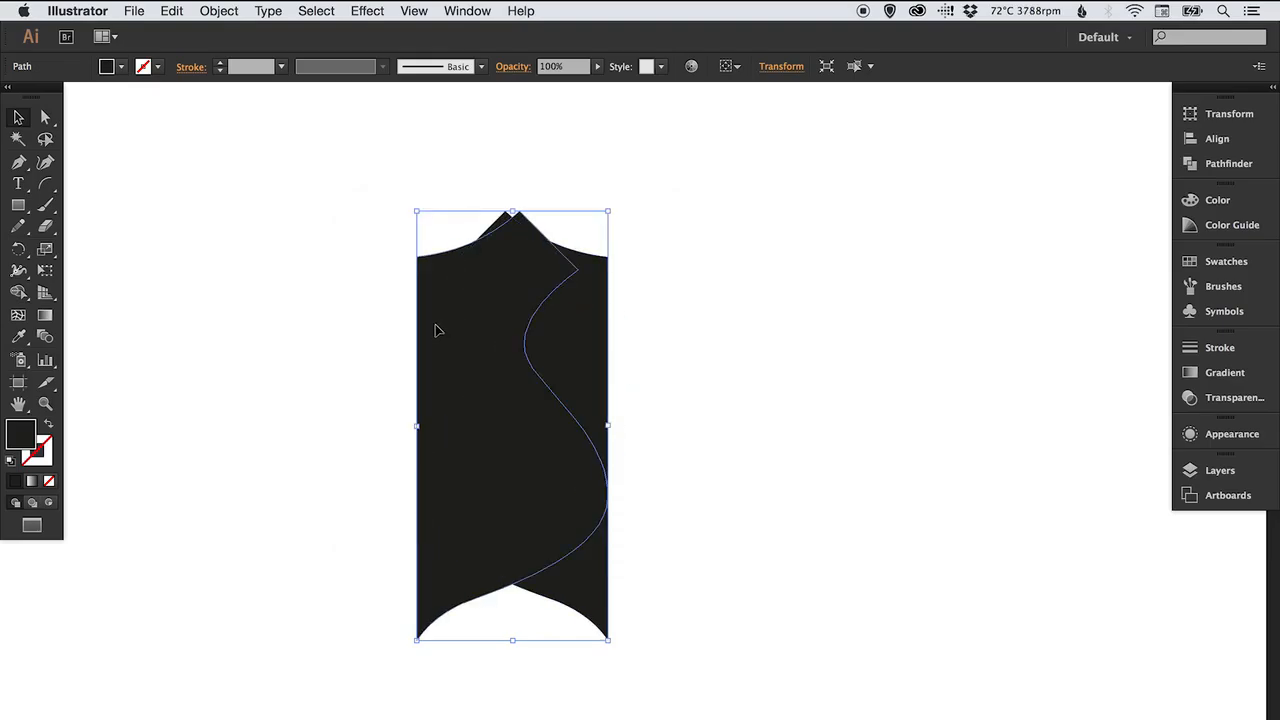
Move the reflected copy so its straight centre edge meets the original's centre edge.
drag(432, 330, 688, 322)
click(700, 175)
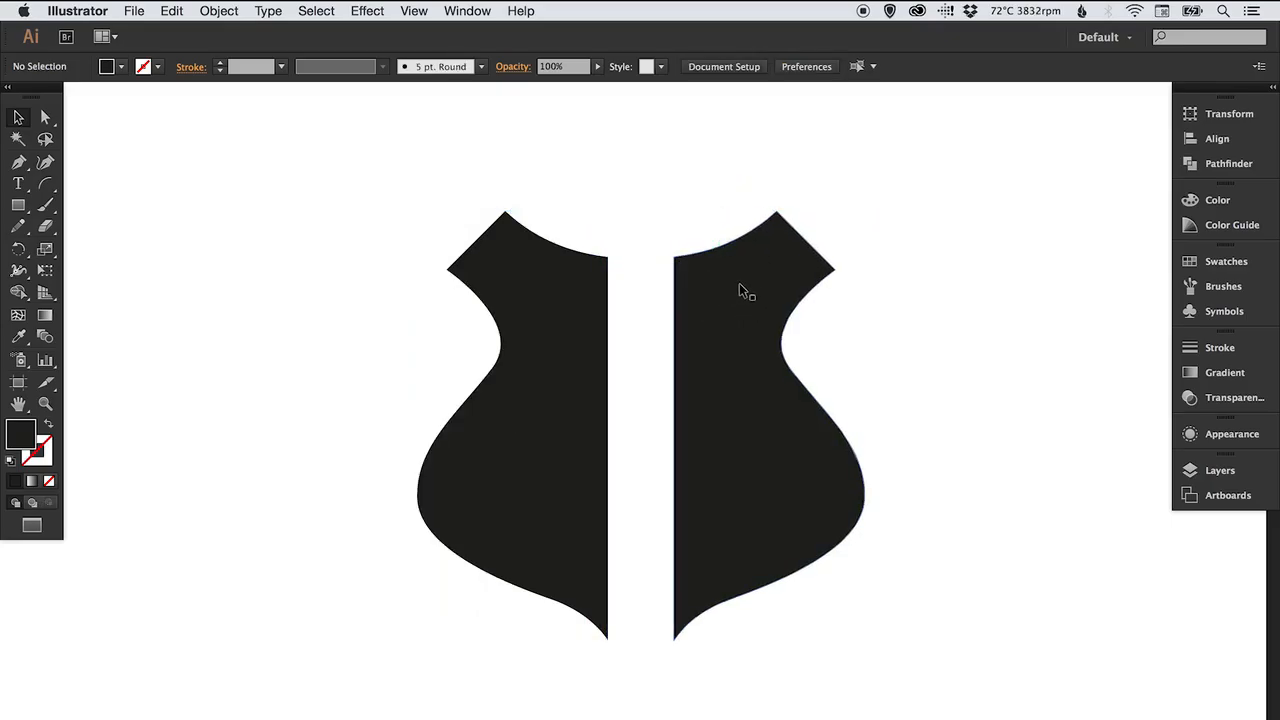
drag(743, 288, 676, 290)
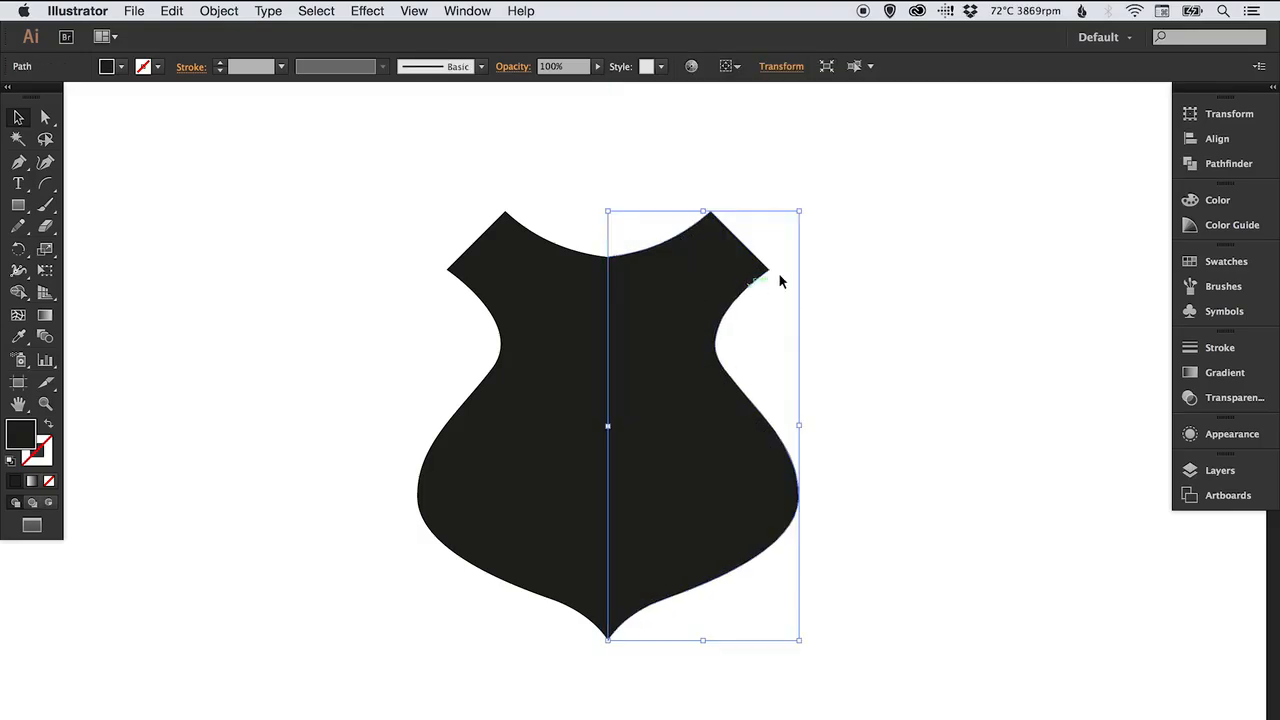
click(880, 259)
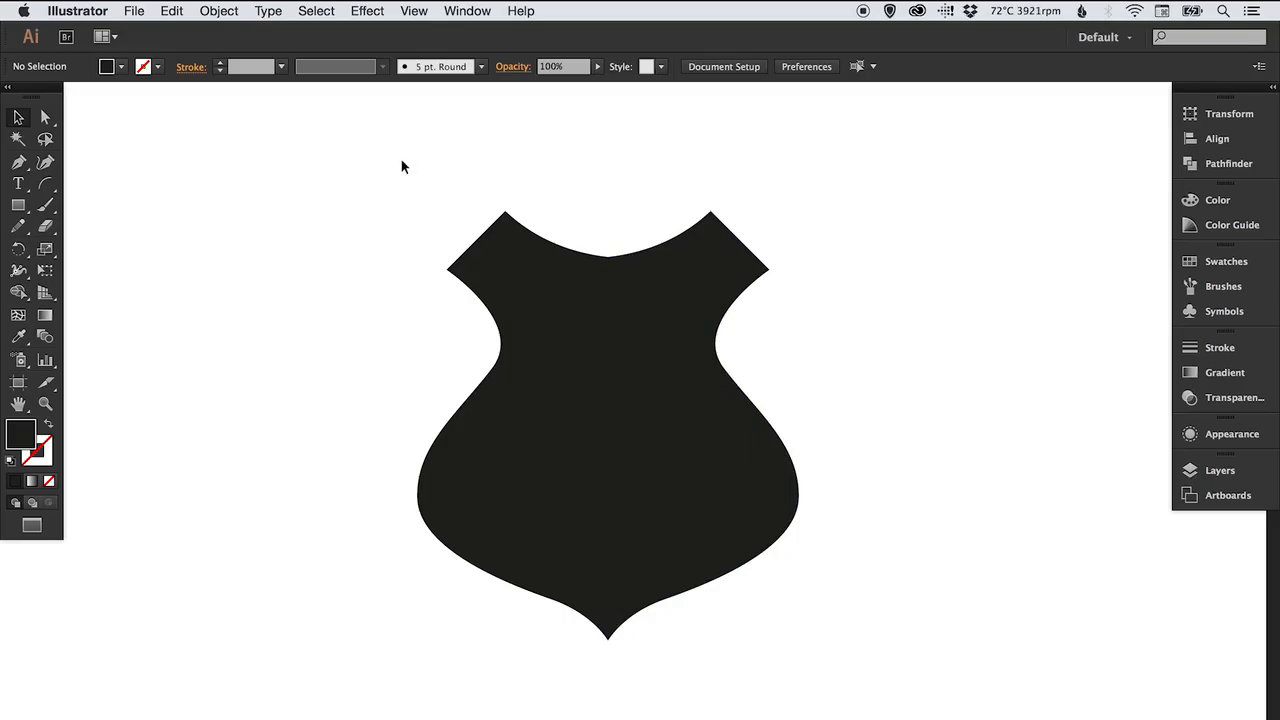
Select both halves and merge them into one shape with Pathfinder Unite, checking the result in Outline view.
key(super+y)
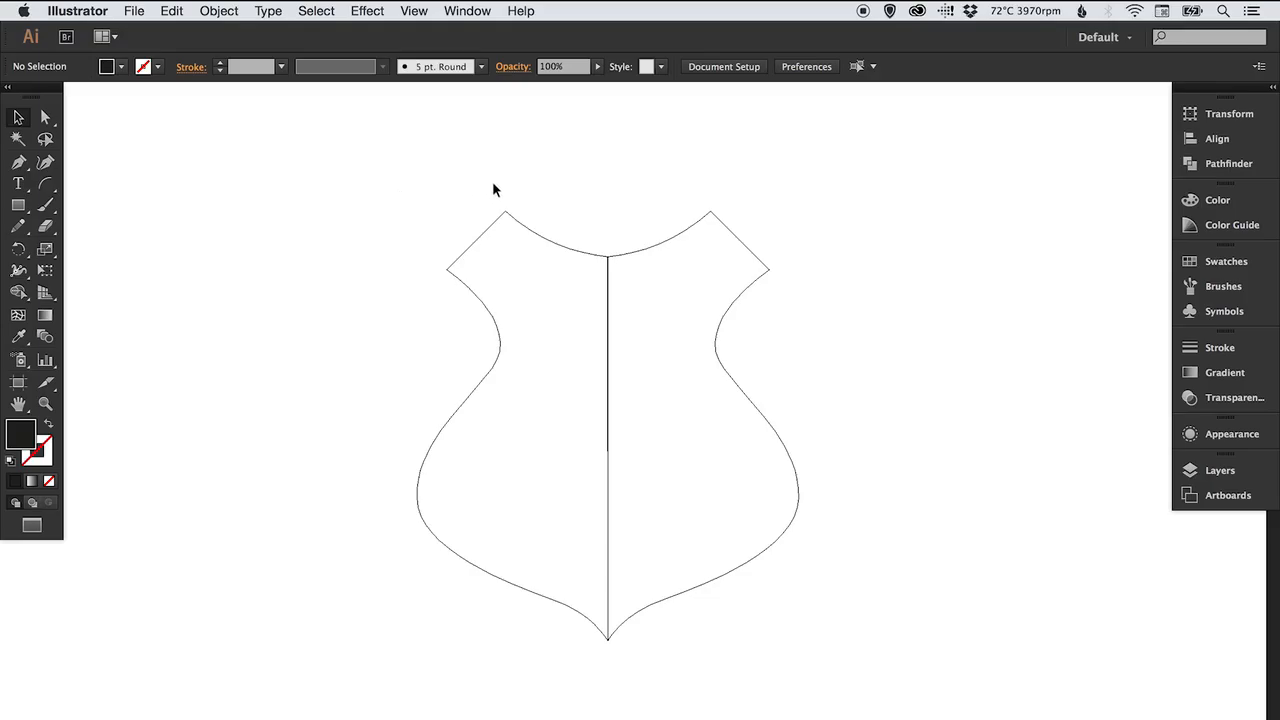
drag(444, 187, 662, 328)
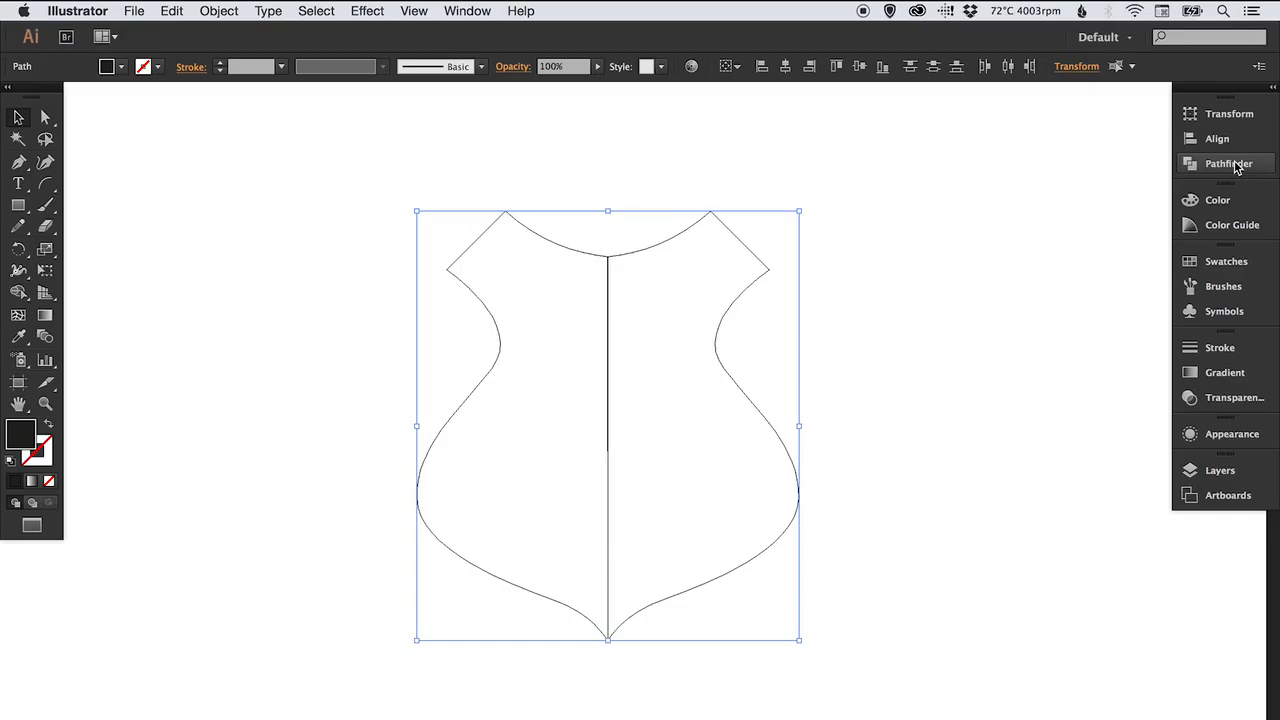
click(1233, 169)
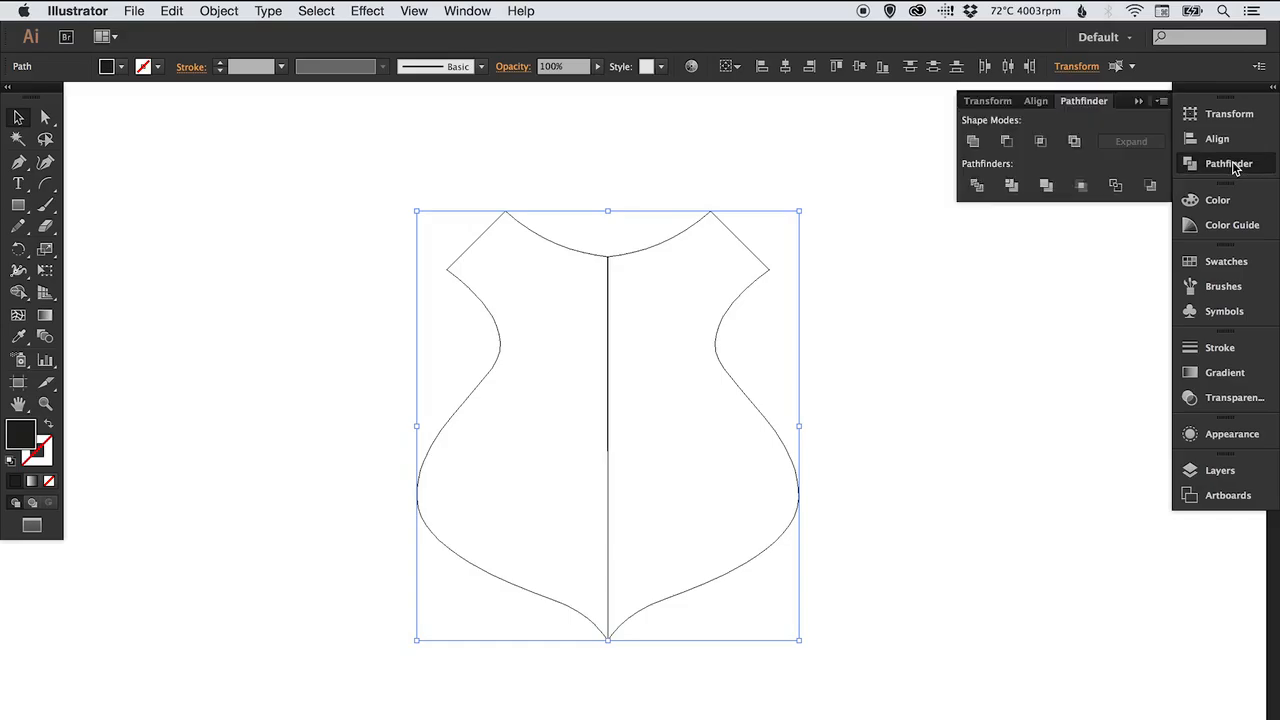
click(974, 142)
click(974, 142)
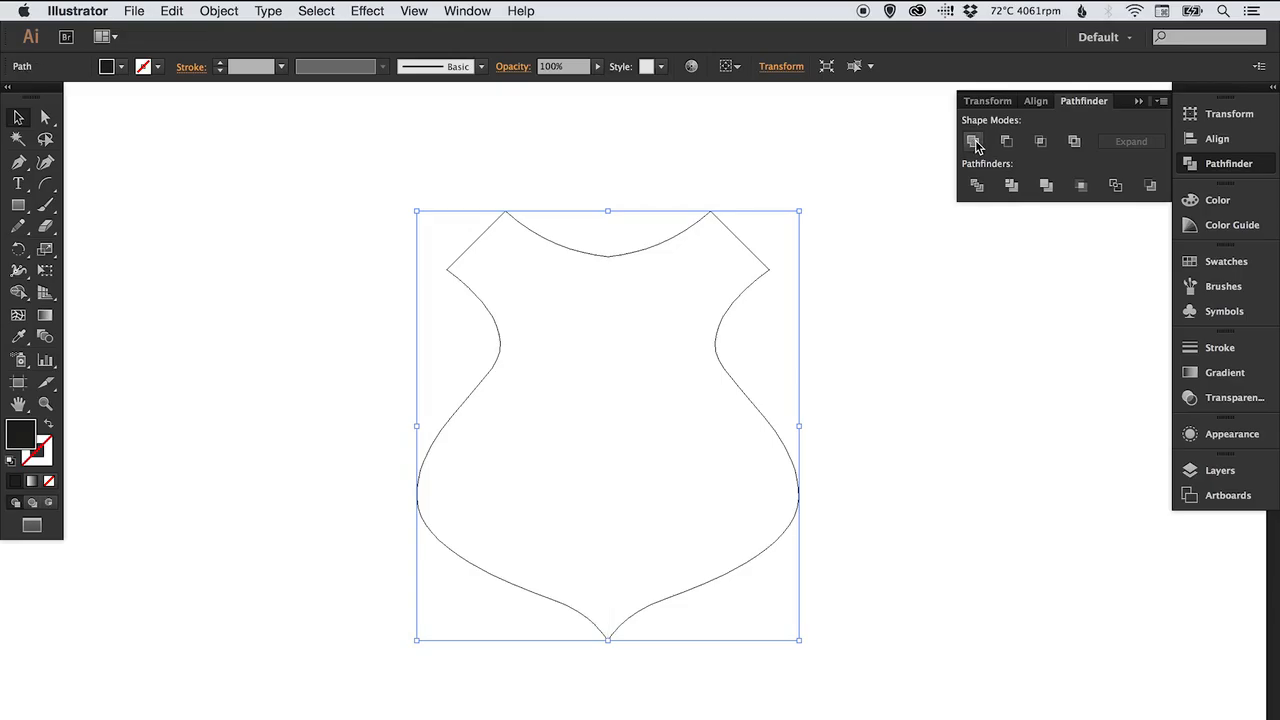
click(1228, 167)
click(595, 152)
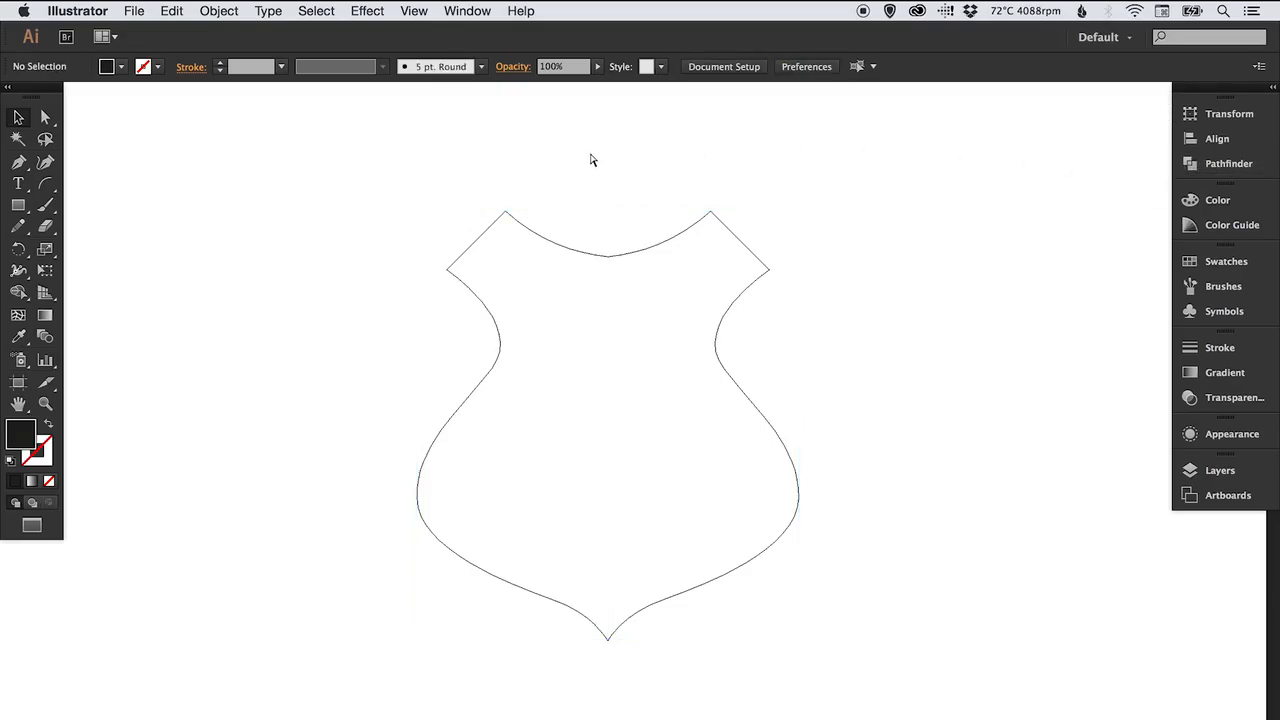
key(super+y)
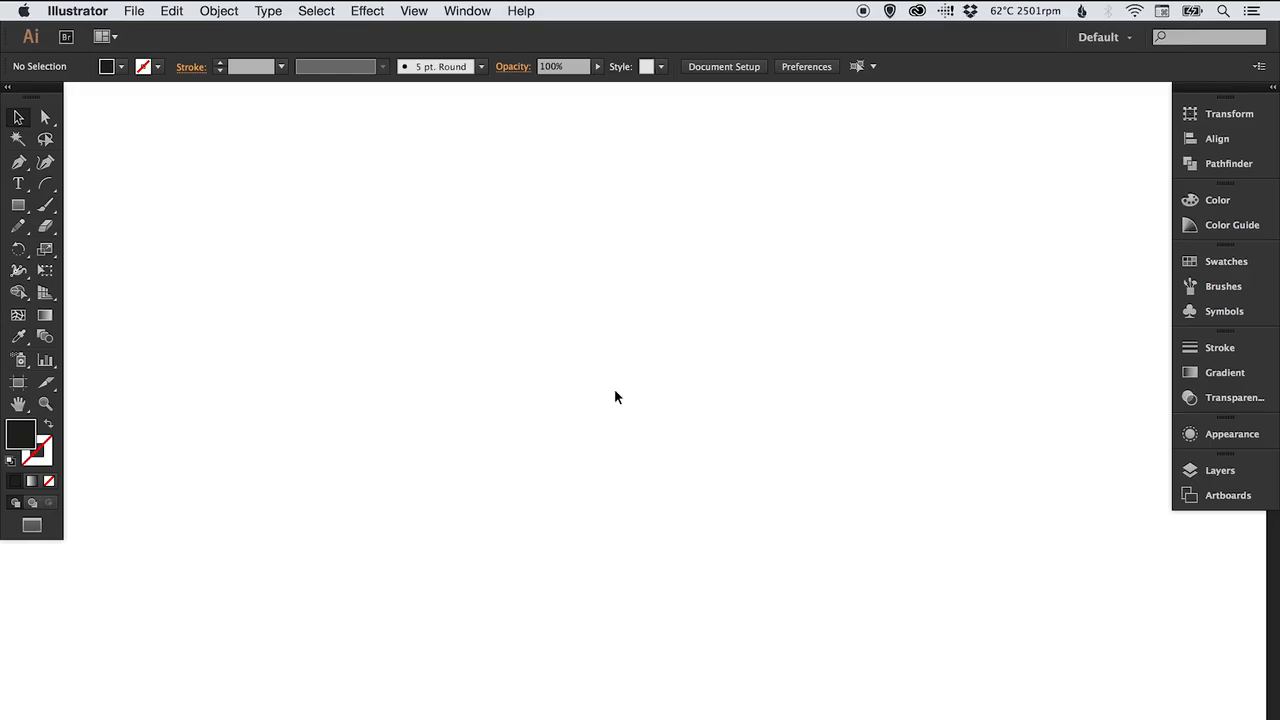
Draw a large circle with the Ellipse tool.
click(19, 205)
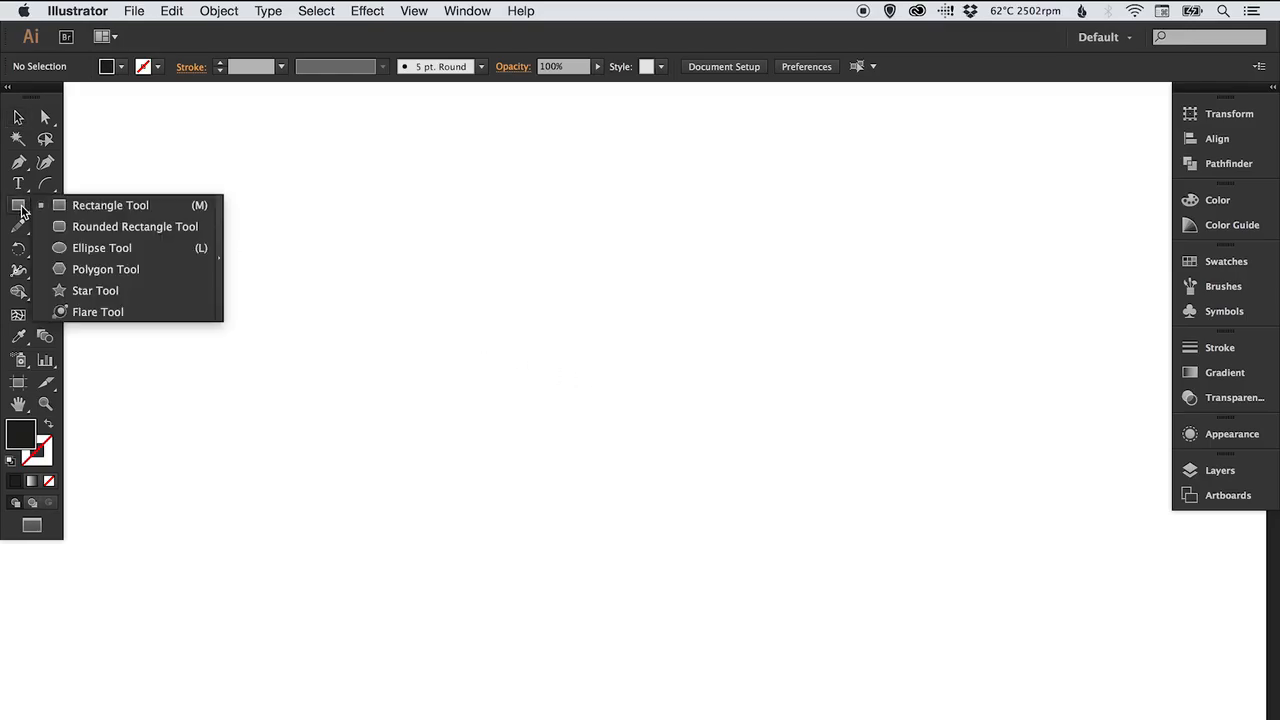
click(97, 247)
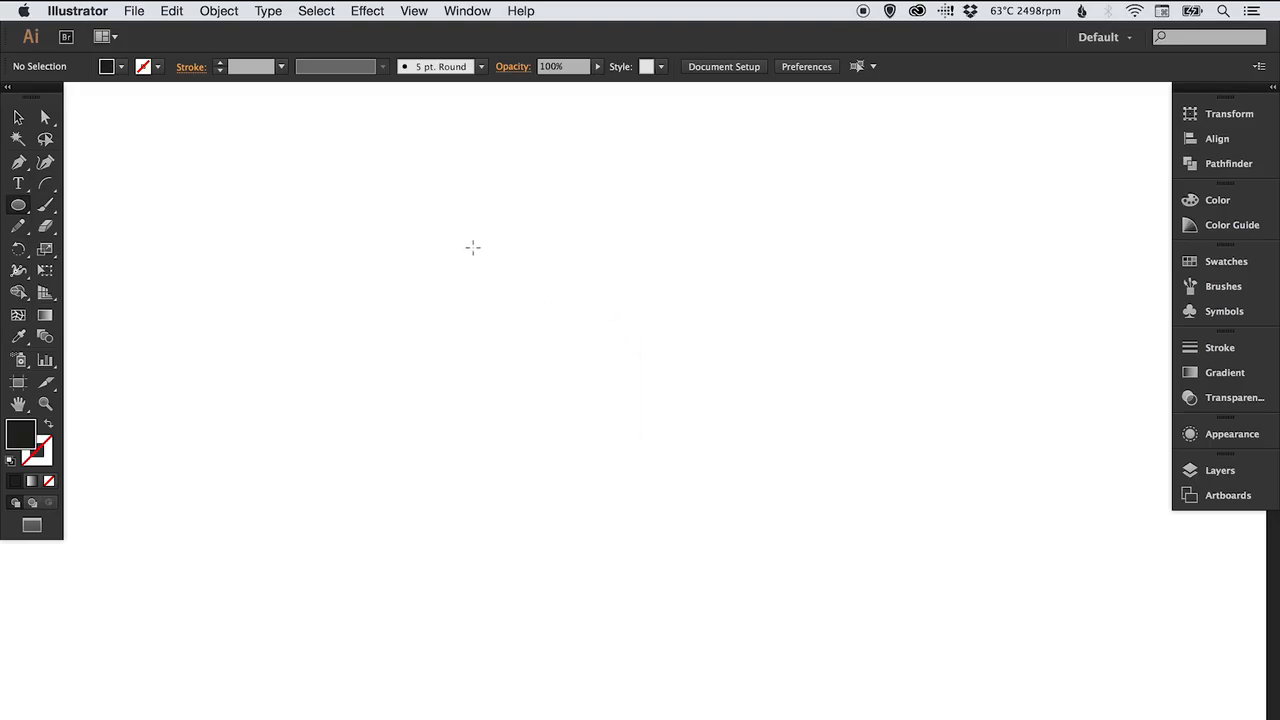
drag(473, 247, 776, 589)
key(v)
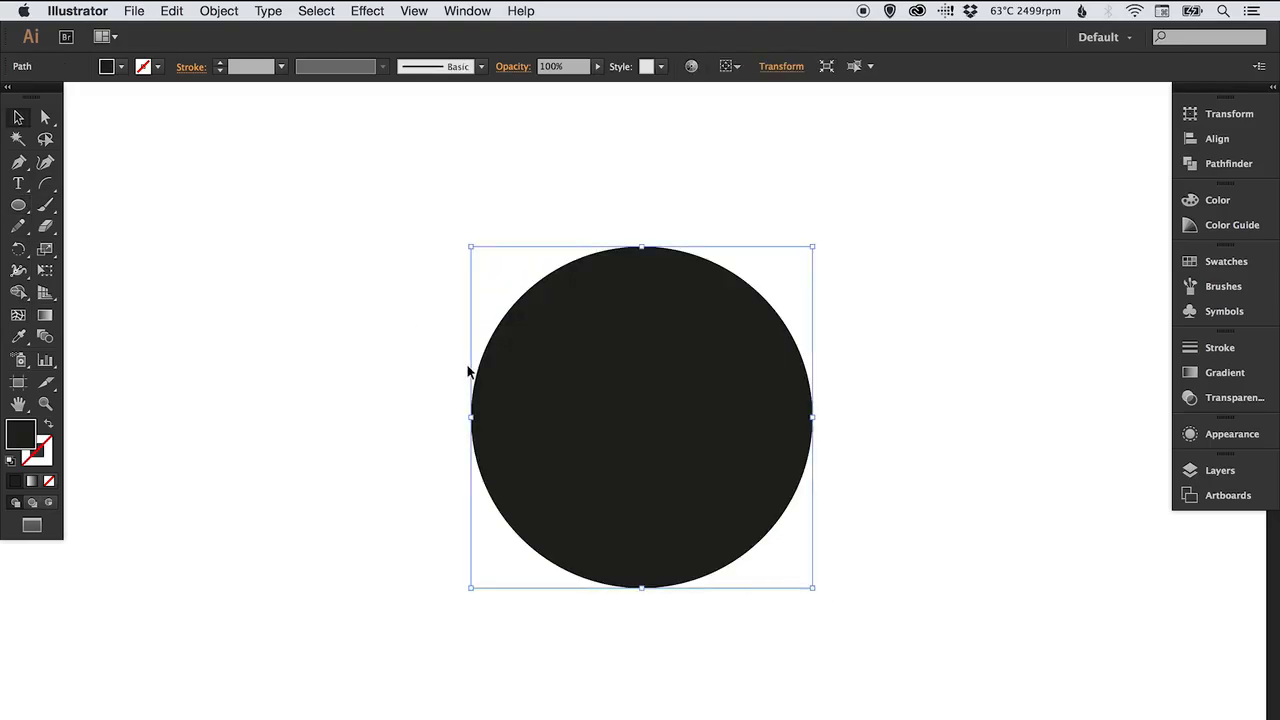
Swap the circle's fill and stroke and raise its stroke weight to 60 pt.
click(48, 424)
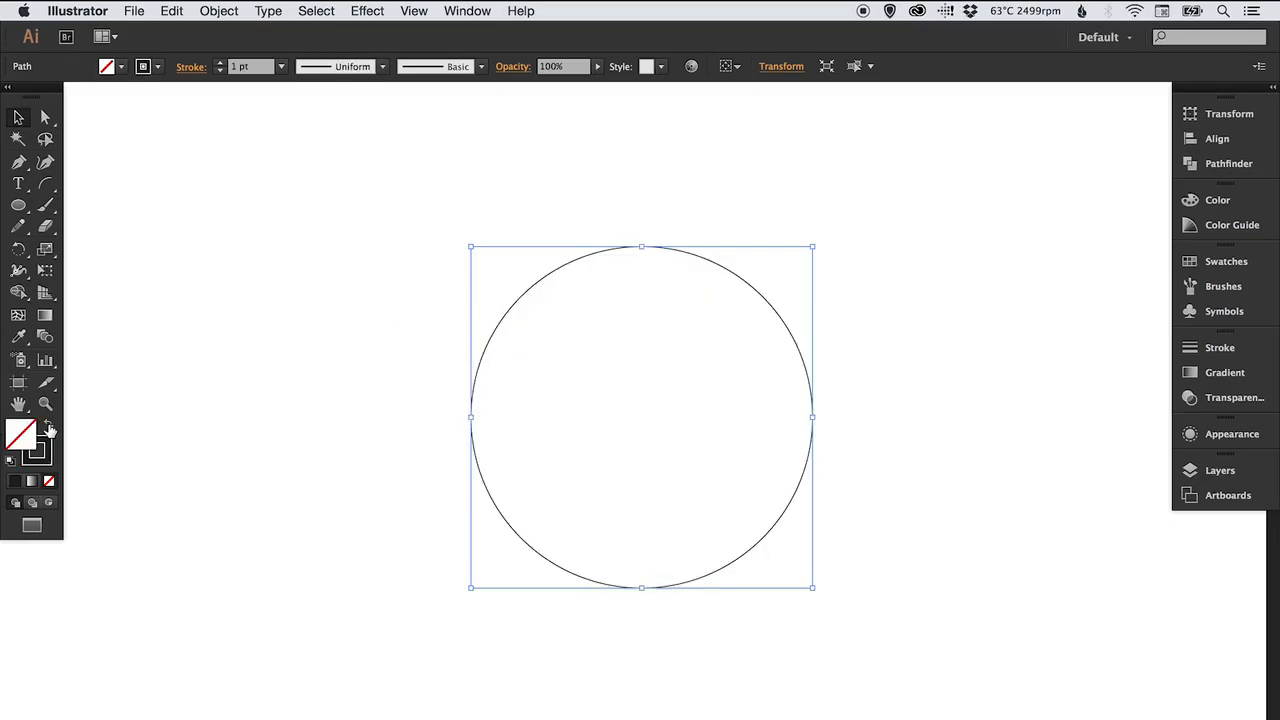
click(1192, 348)
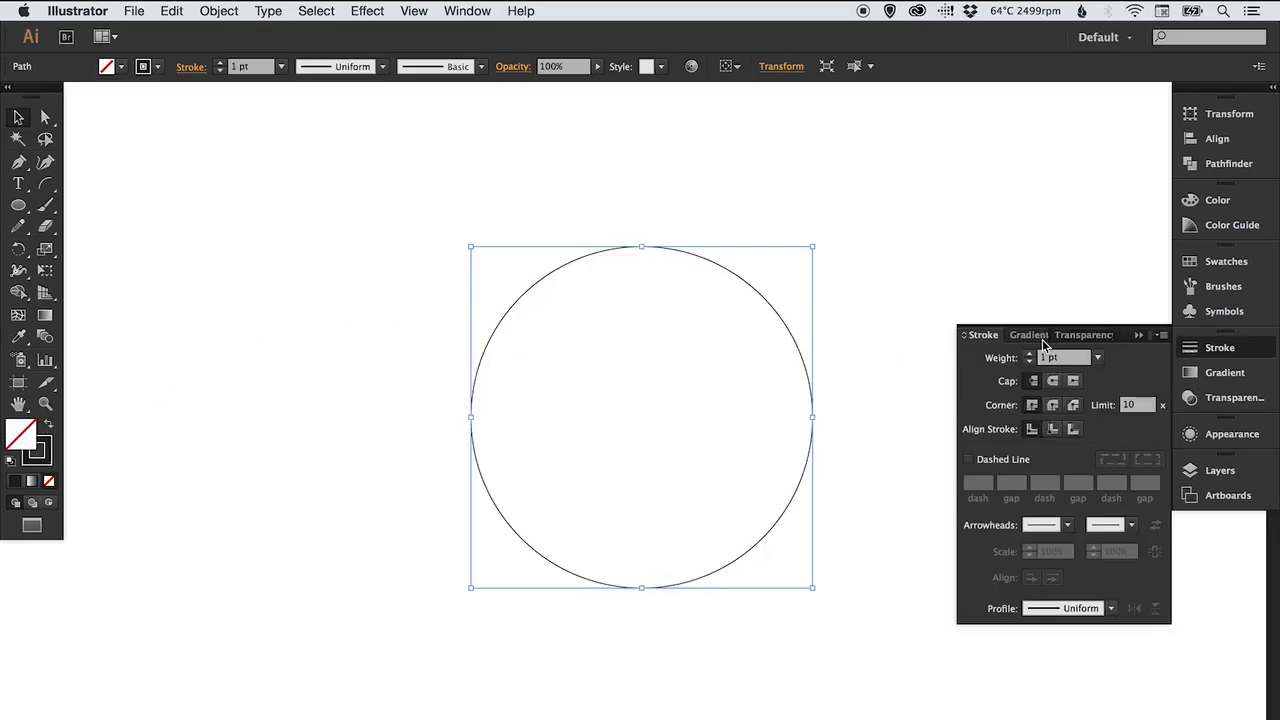
click(1031, 355)
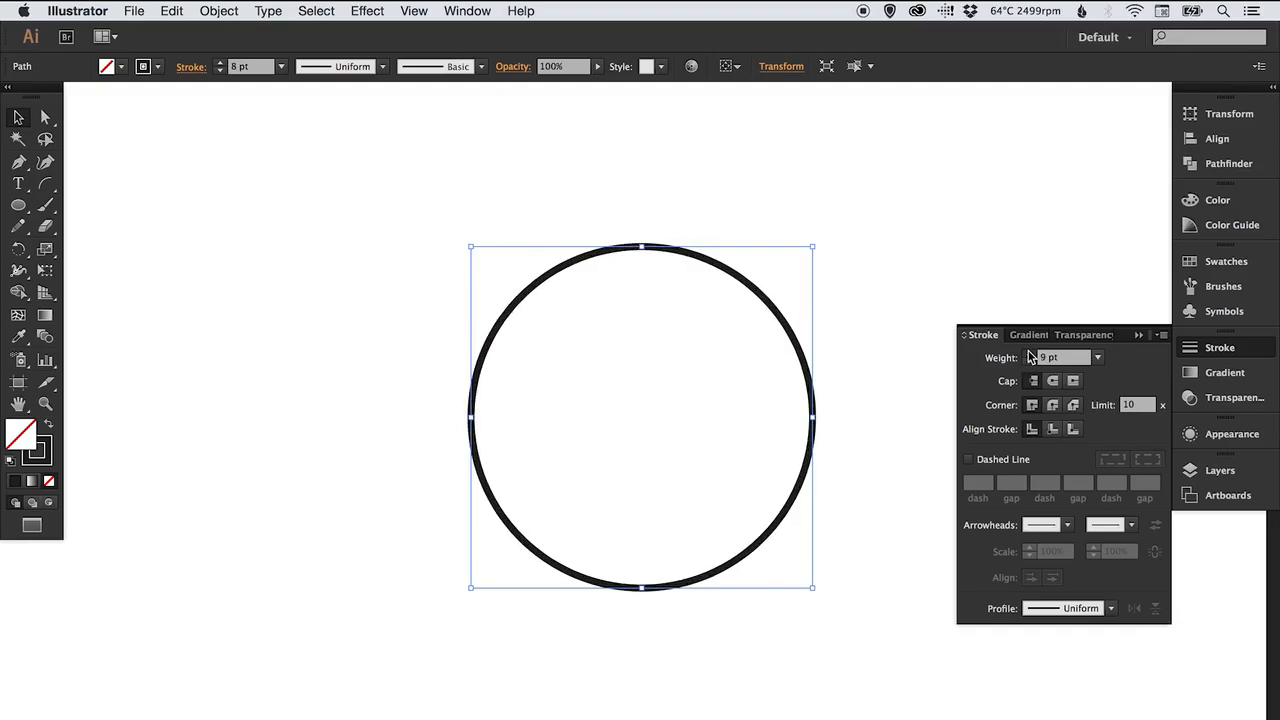
click(1031, 355)
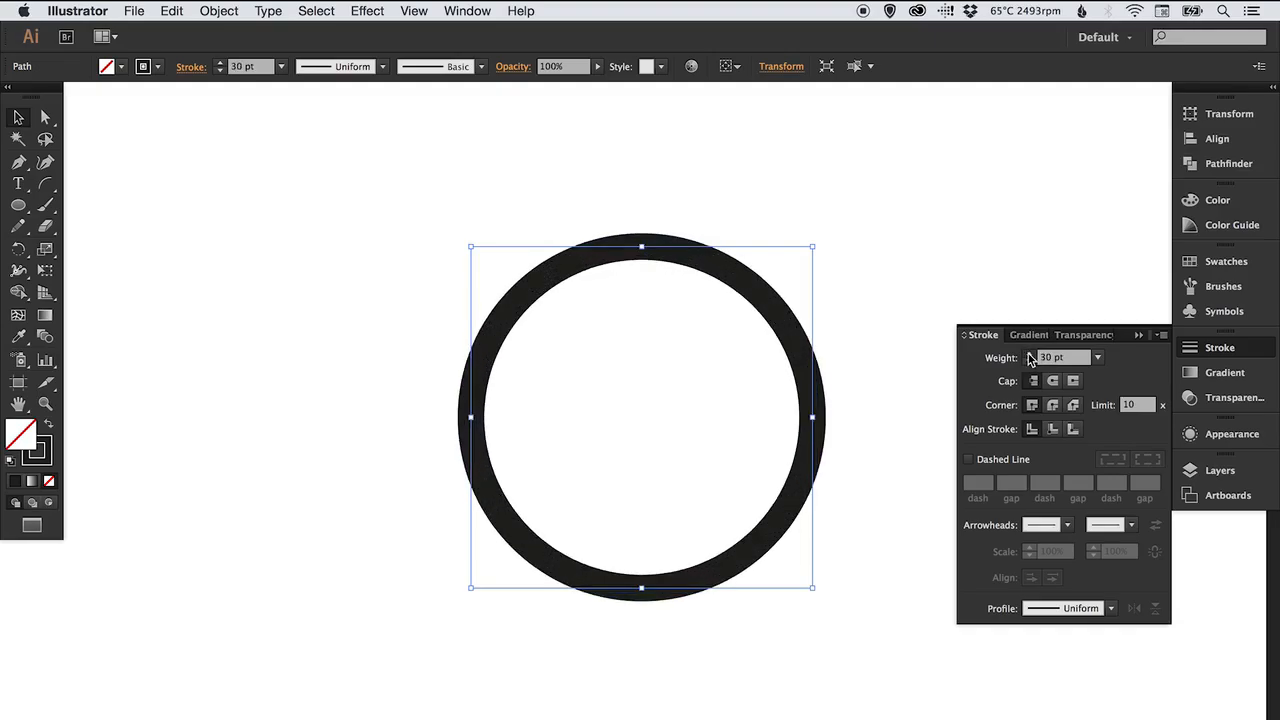
click(1031, 355)
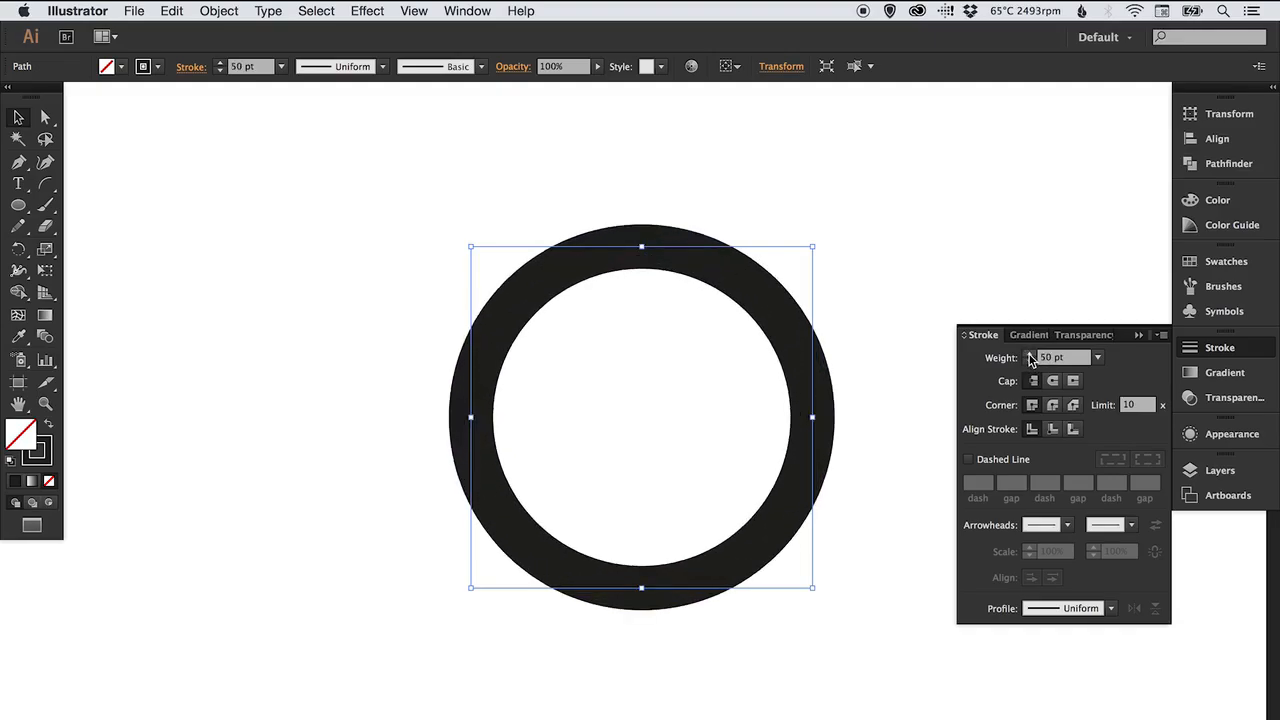
click(1031, 355)
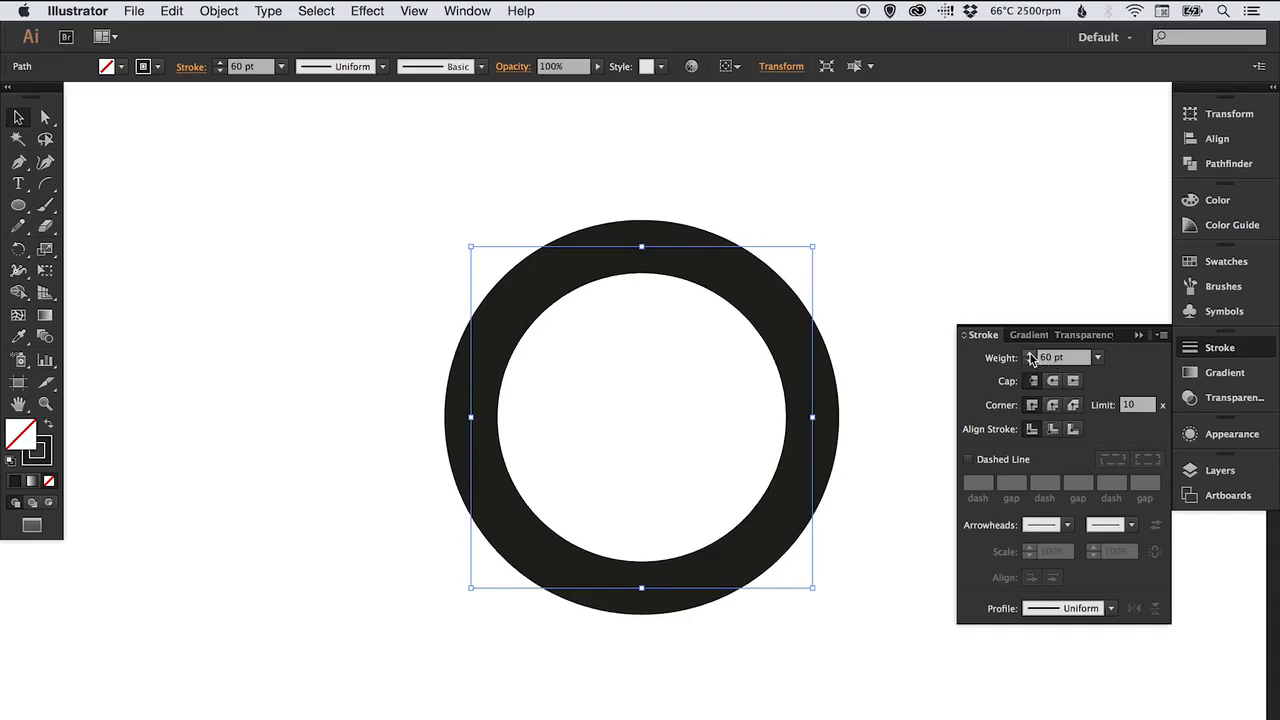
Set the circle's stroke weight to 100 pt.
click(1220, 348)
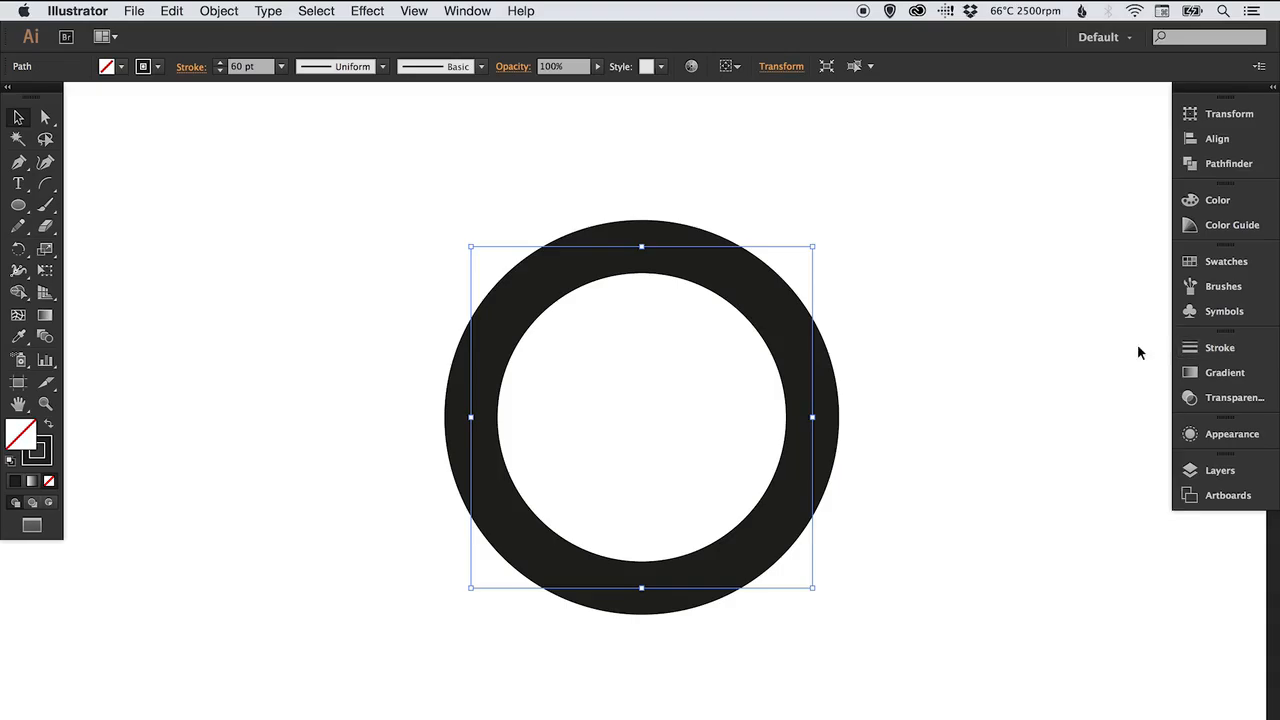
click(1001, 395)
click(519, 262)
click(1205, 347)
click(1077, 362)
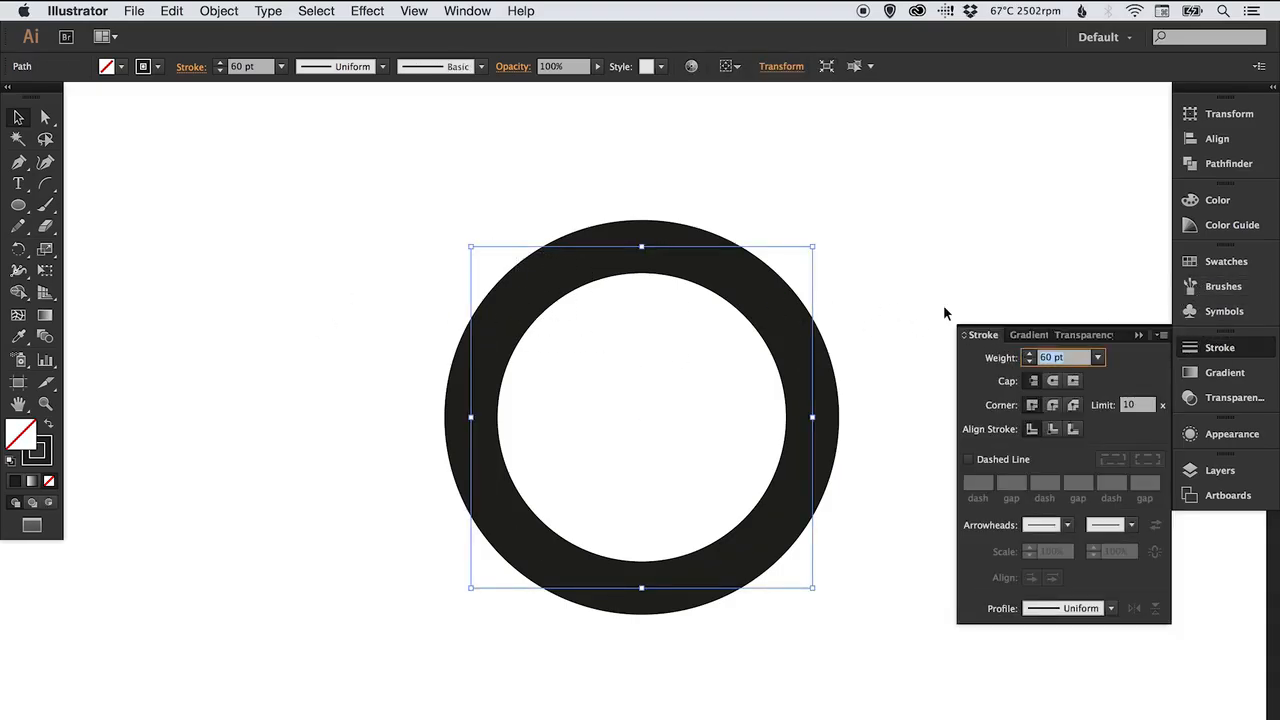
text(100)
key(Return)
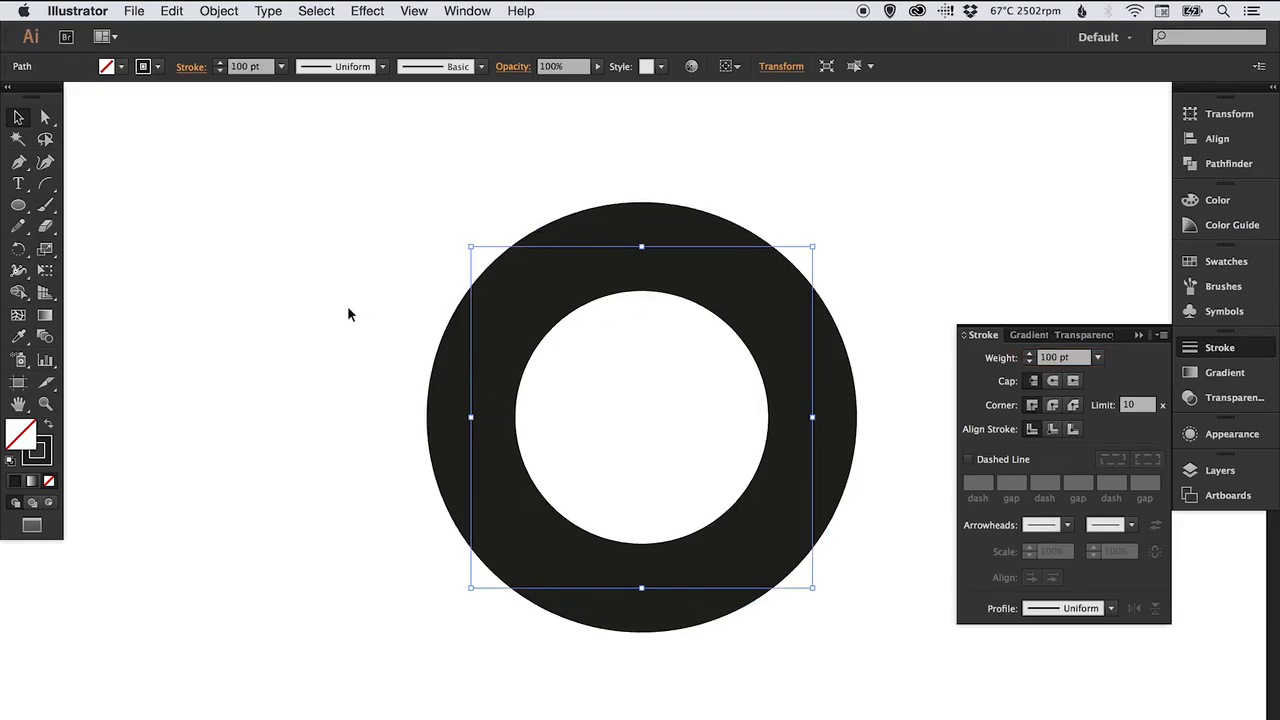
Draw a square about 128 px wide with the Rectangle tool and swap its fill and stroke.
click(348, 314)
click(1204, 350)
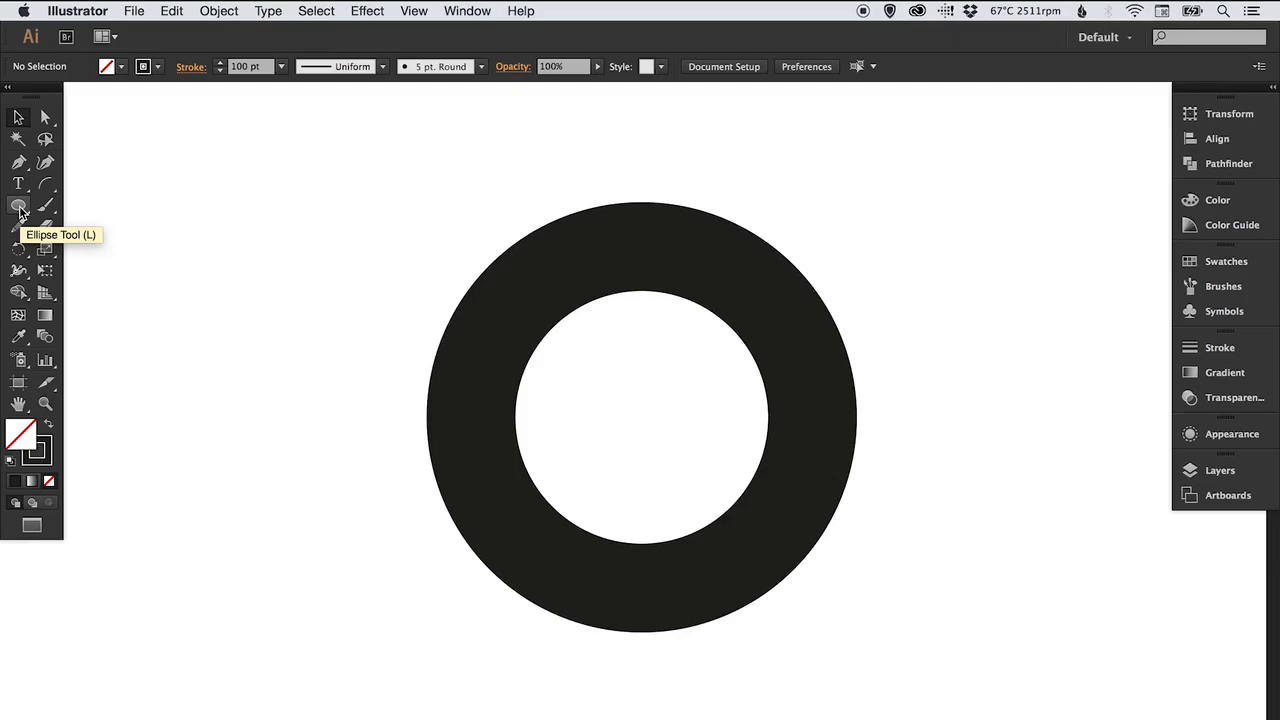
drag(19, 207, 88, 214)
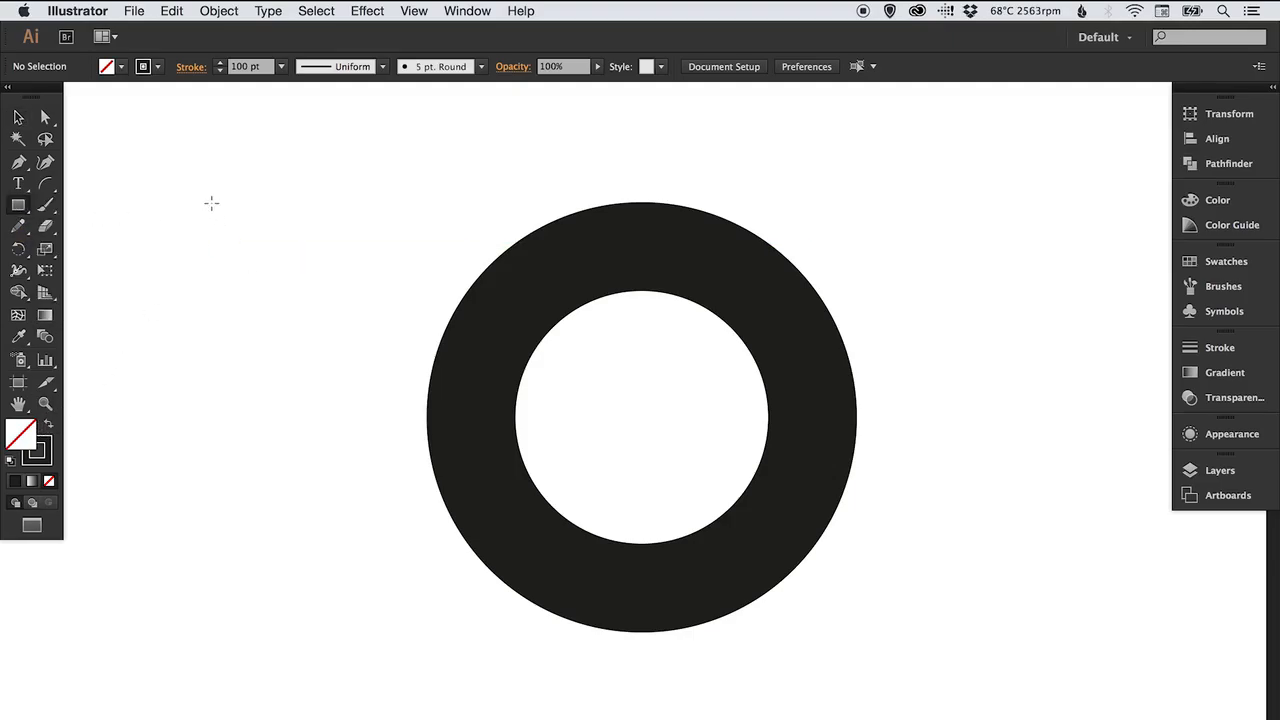
mouse_move(223, 191)
mouse_down()
mouse_move(327, 298)
mouse_move(313, 299)
mouse_up()
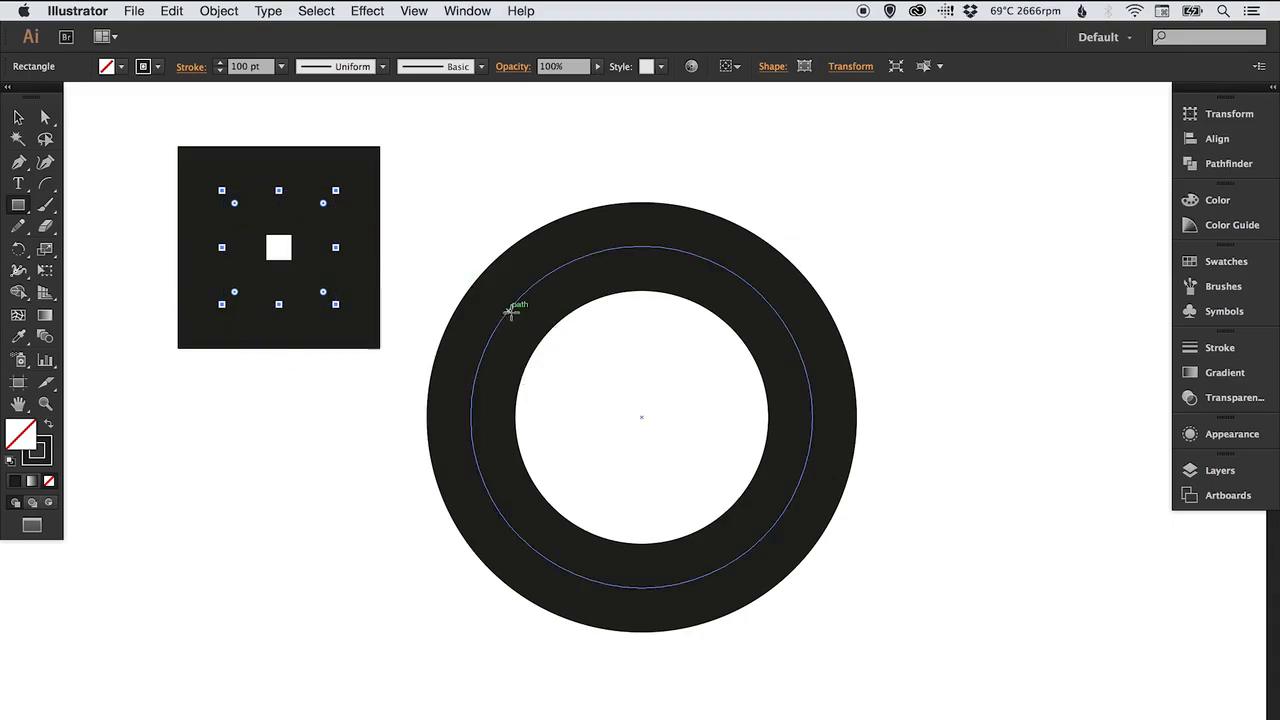
click(48, 430)
key(v)
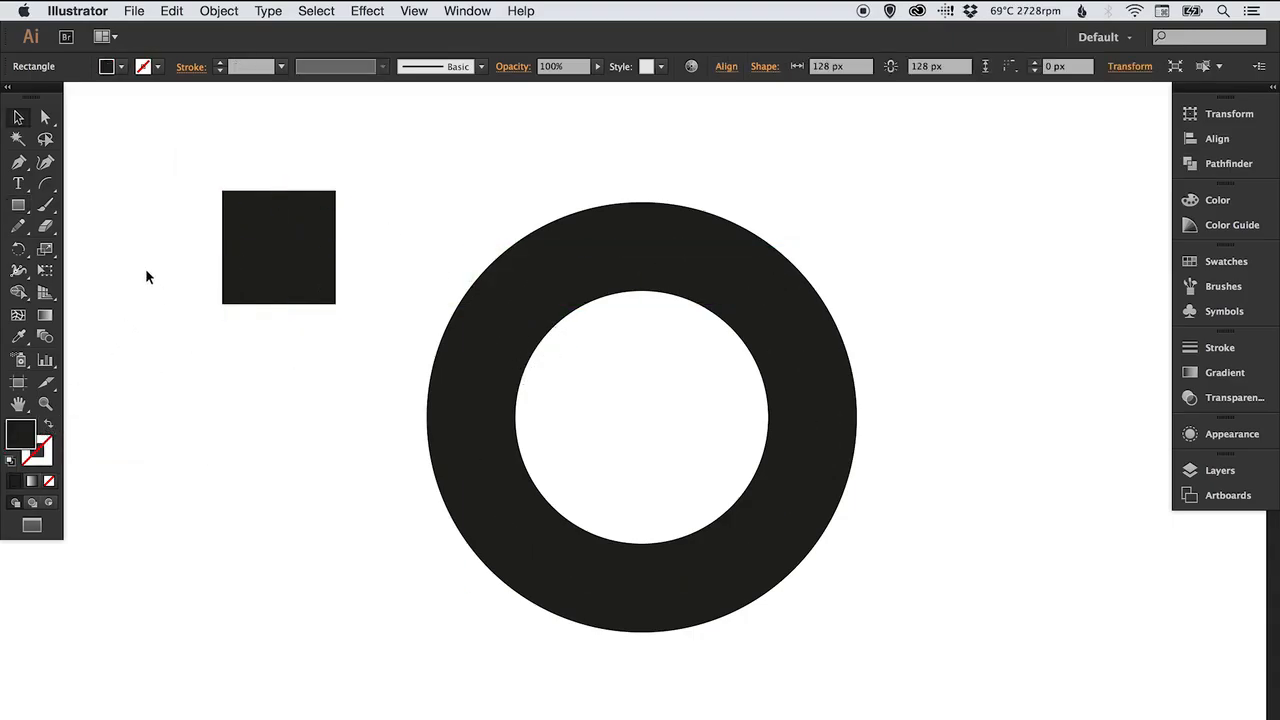
click(145, 277)
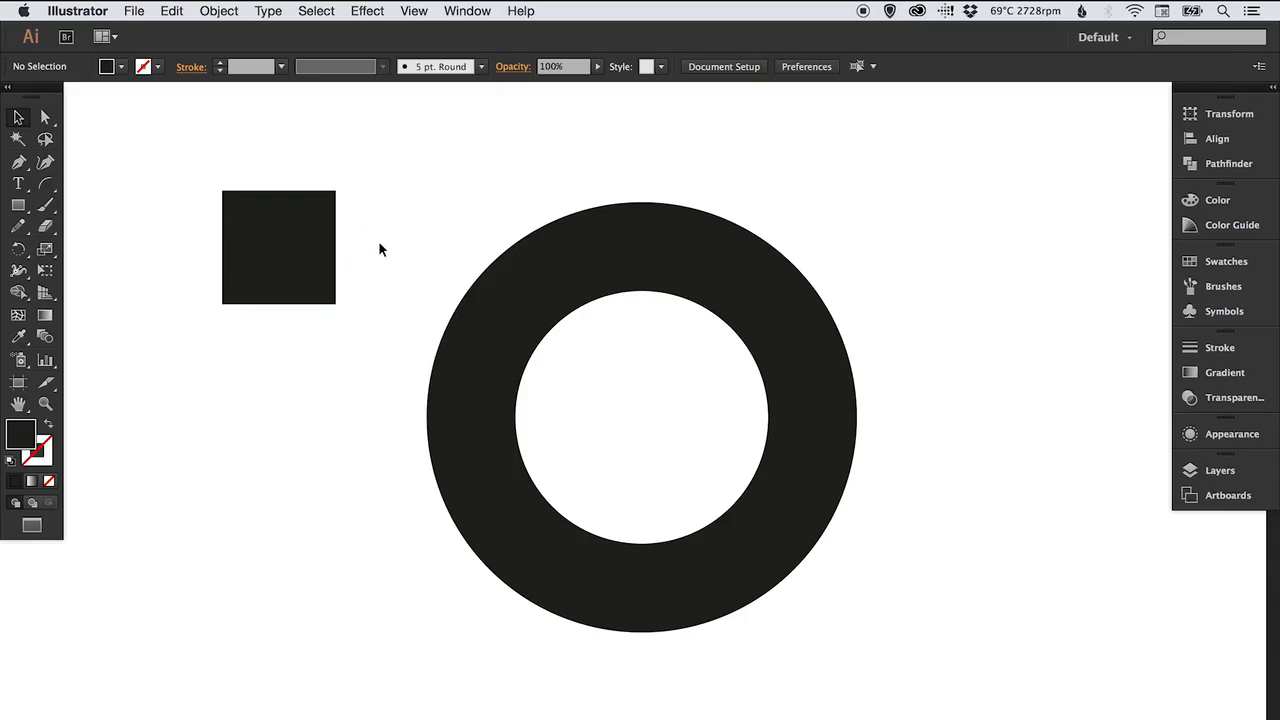
Narrow the square's top edge by scaling its two top anchor points inward, forming a trapezoid.
key(a)
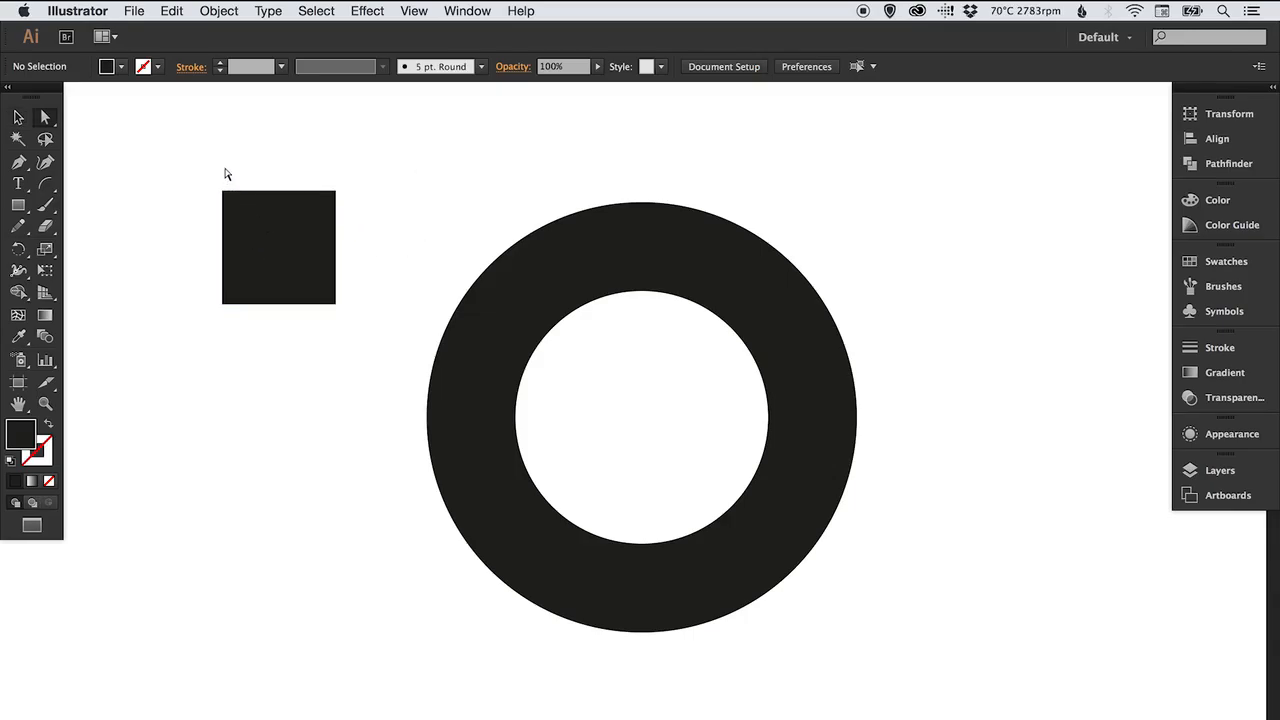
drag(194, 168, 366, 220)
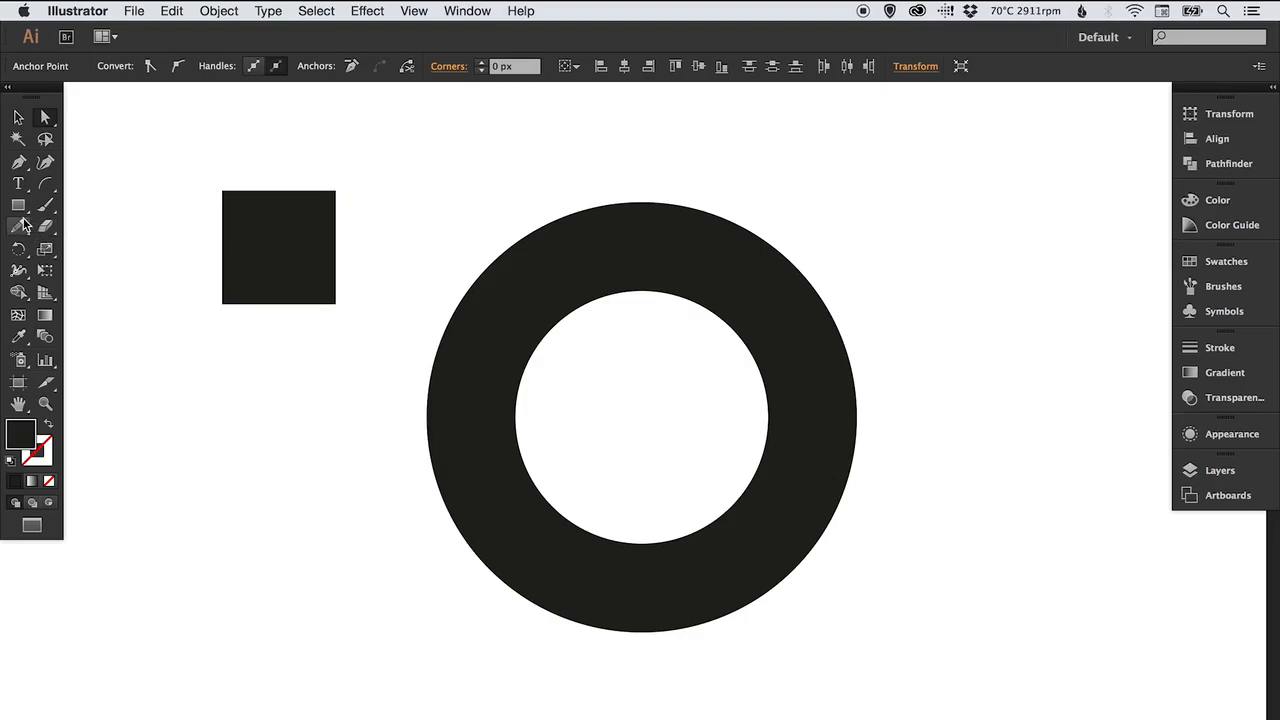
click(46, 250)
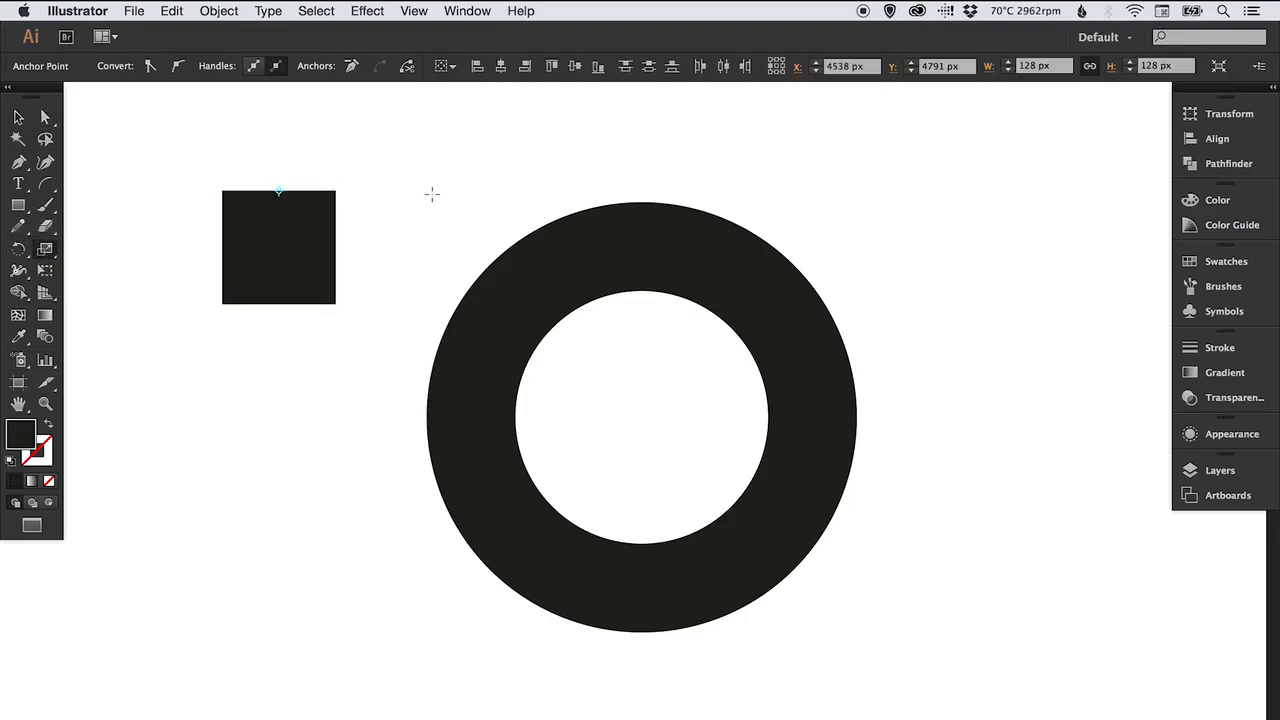
drag(432, 194, 437, 196)
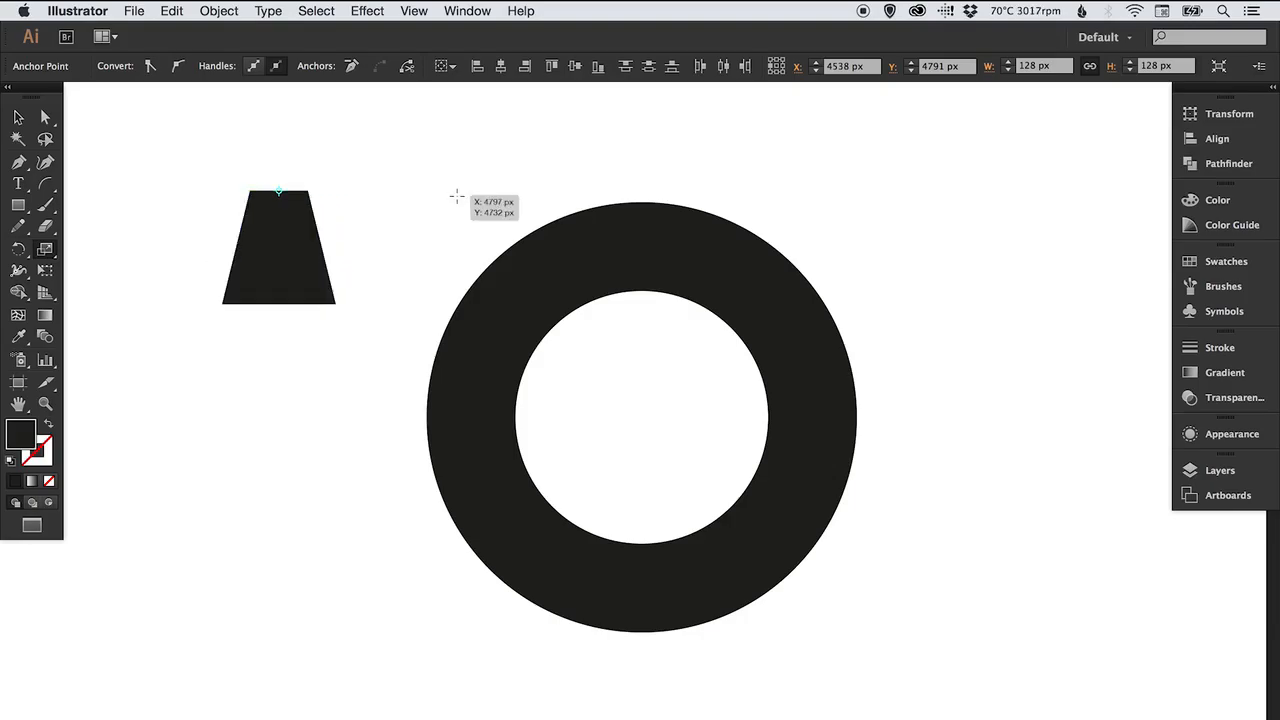
key(v)
click(407, 186)
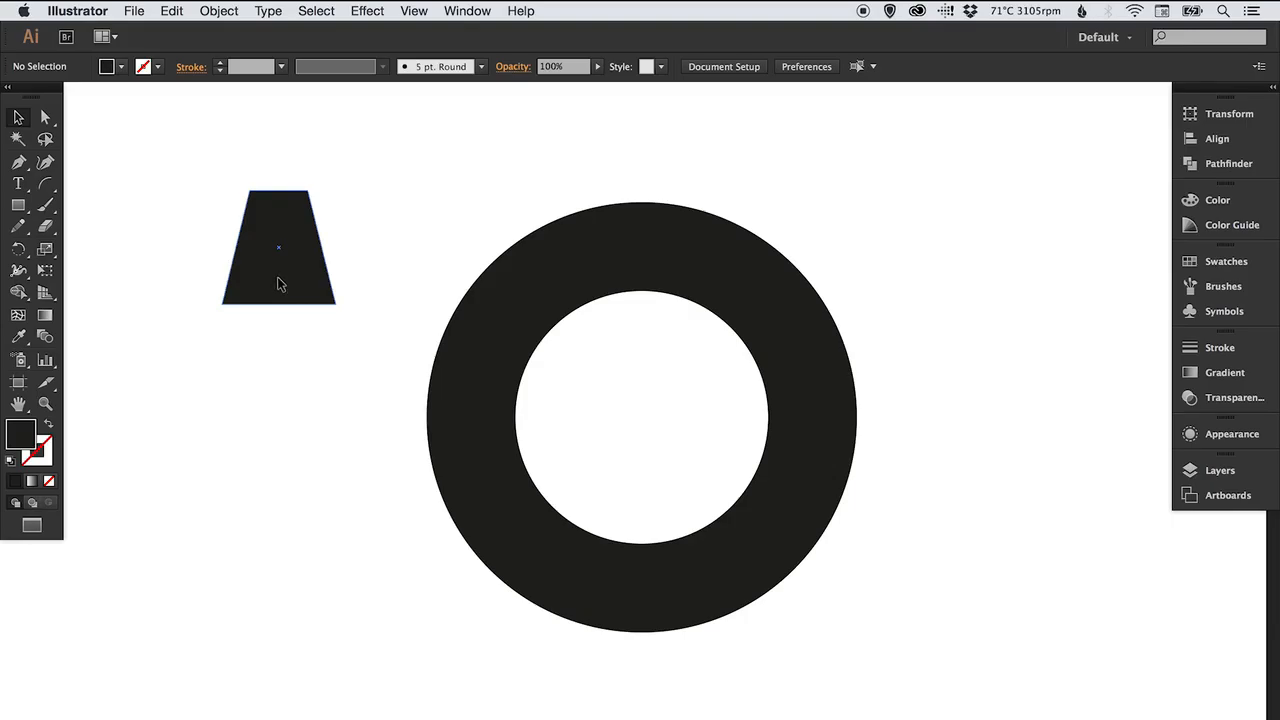
Move the trapezoid to the top centre of the ring so it overlaps the ring's outer edge.
drag(280, 278, 642, 284)
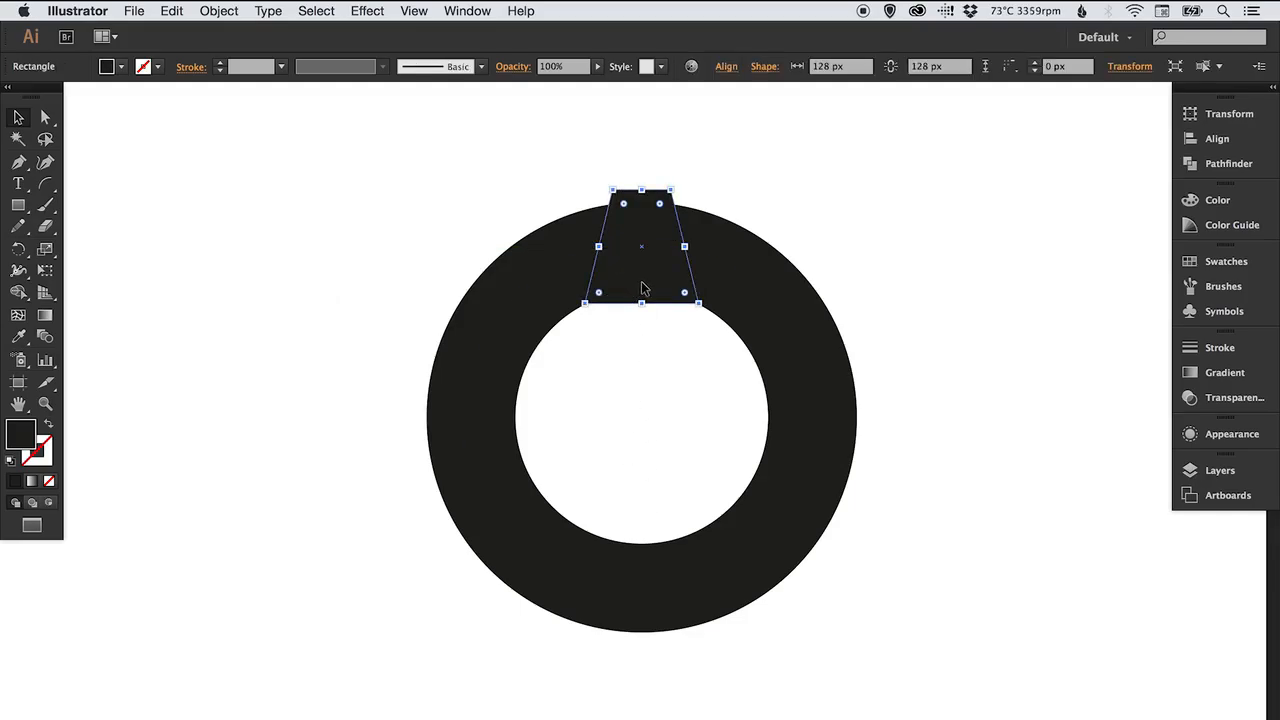
drag(643, 291, 645, 222)
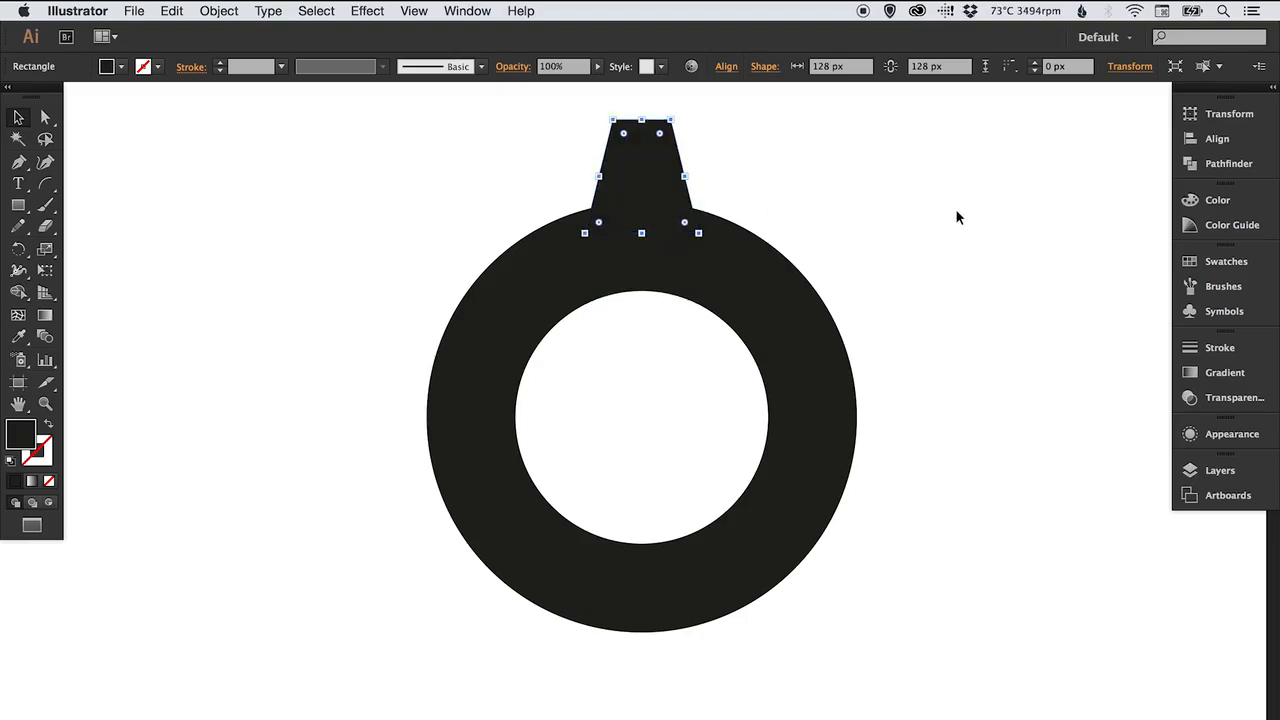
click(957, 214)
drag(900, 243, 875, 265)
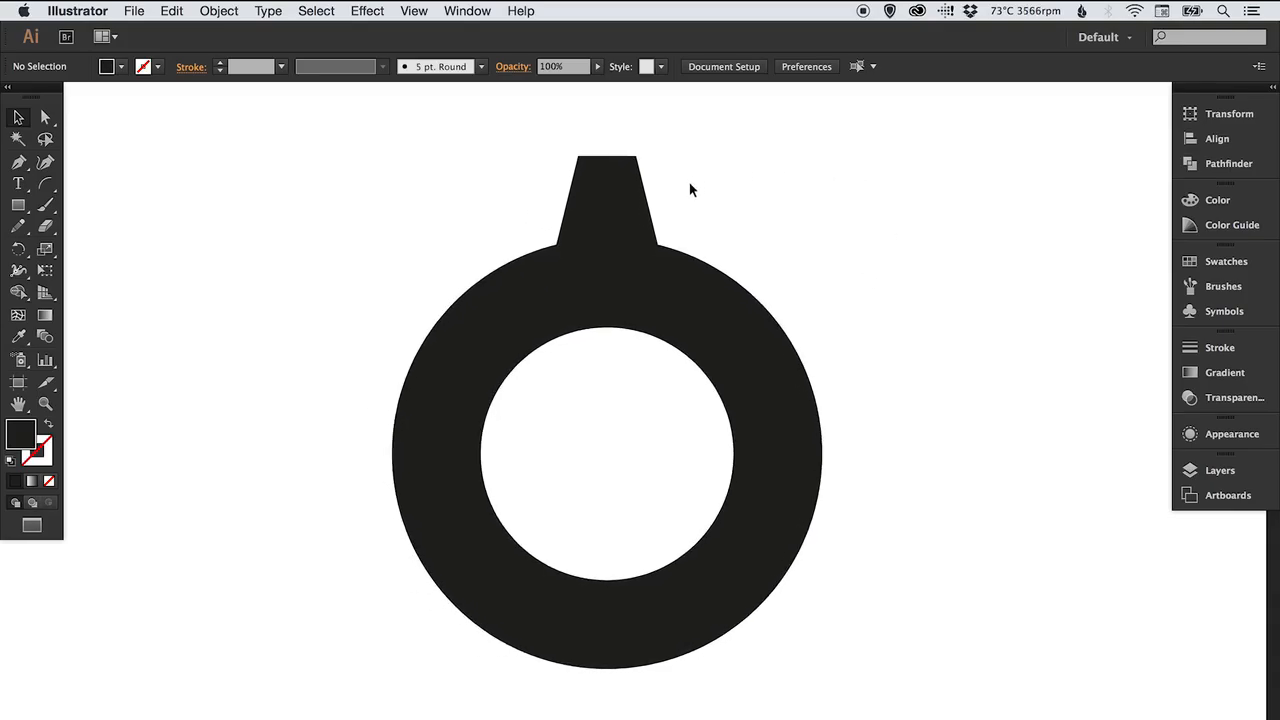
Duplicate the trapezoid in place and reflect the copy across the horizontal axis.
click(607, 192)
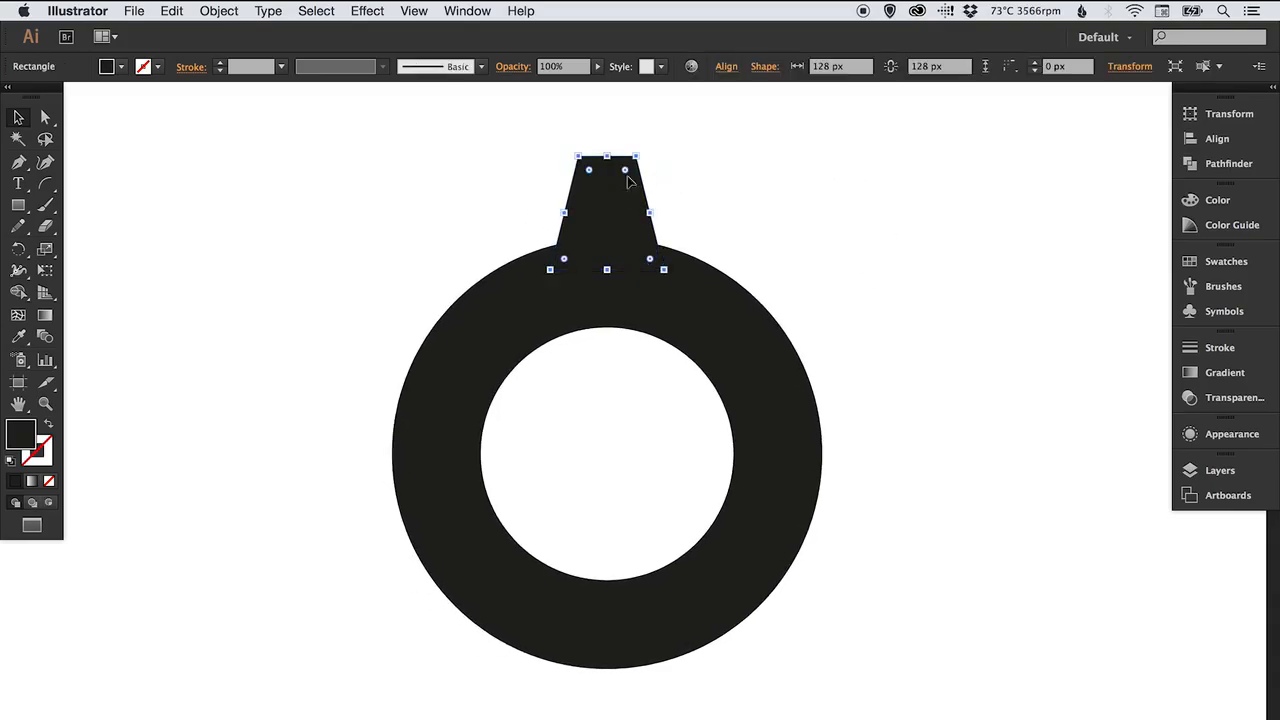
click(171, 11)
click(192, 91)
click(172, 11)
click(203, 163)
click(224, 14)
mouse_move(230, 35)
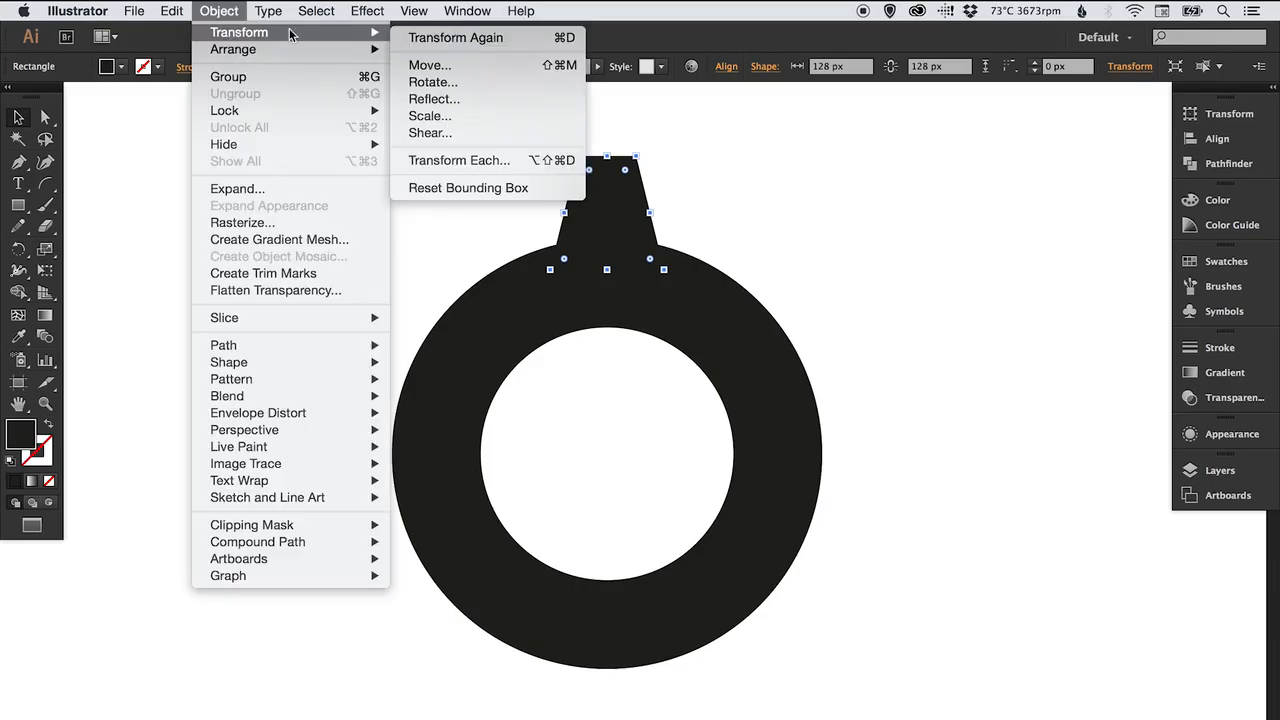
click(447, 101)
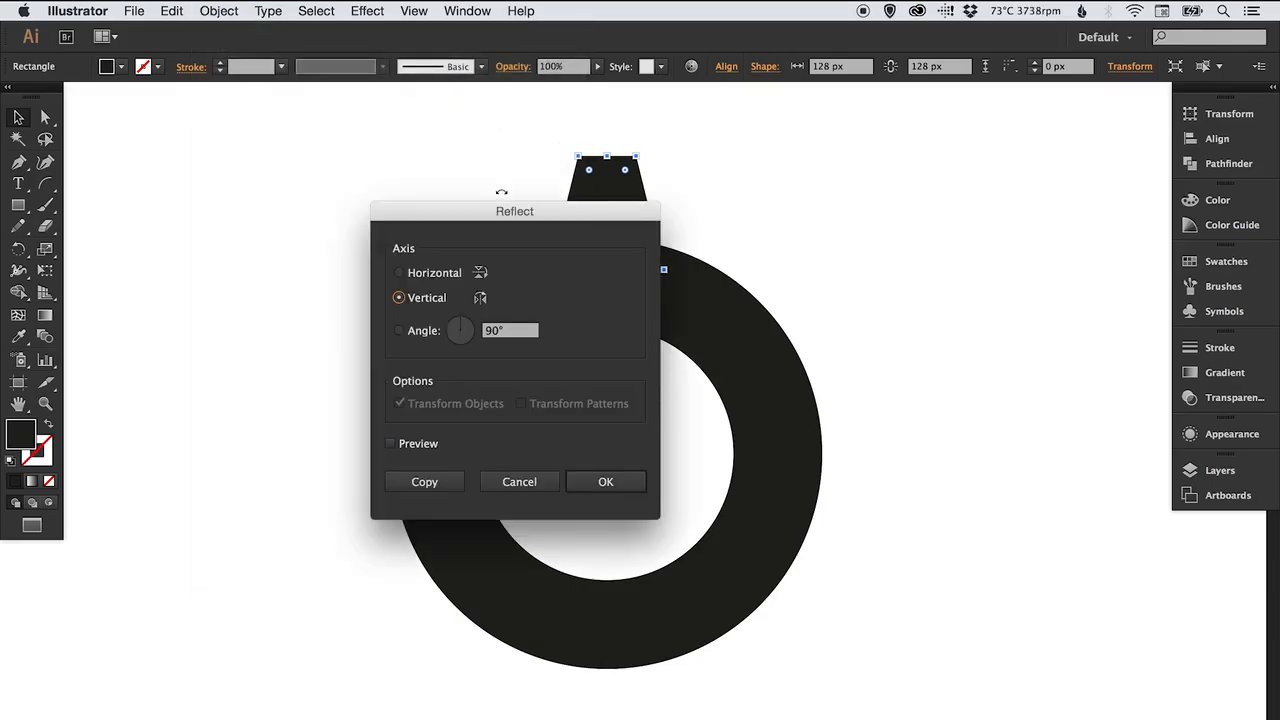
click(401, 278)
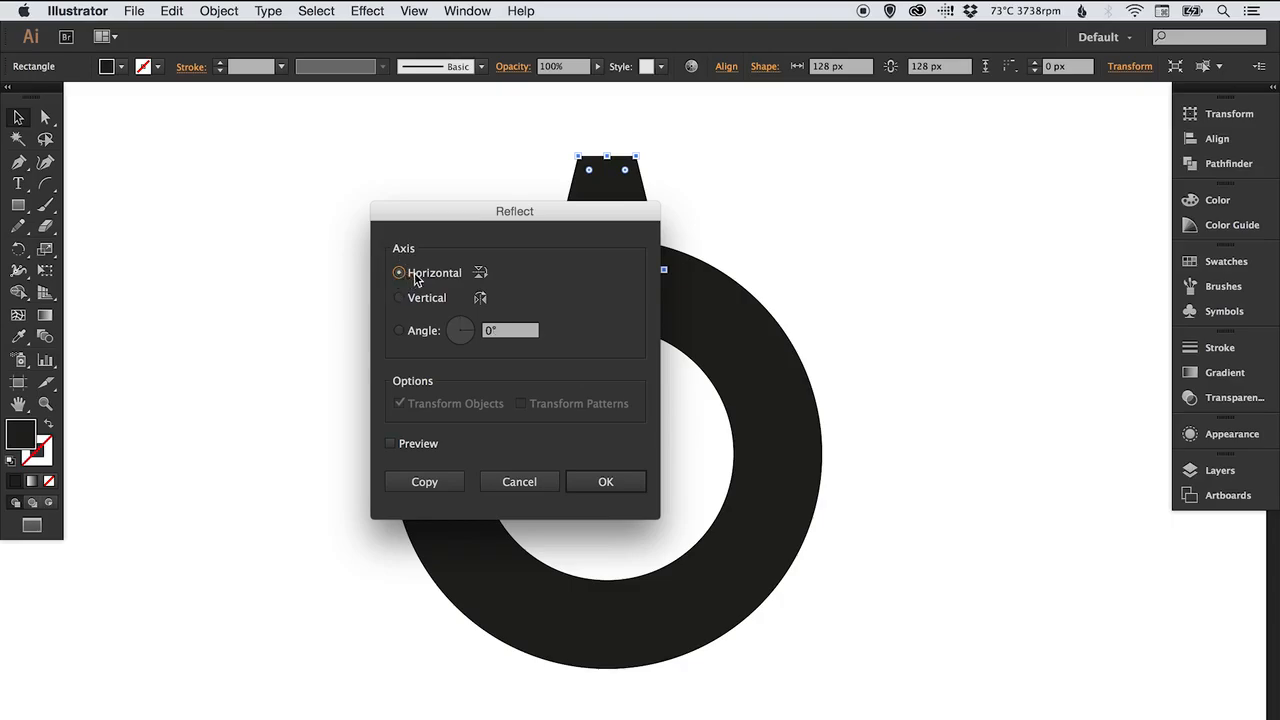
click(615, 482)
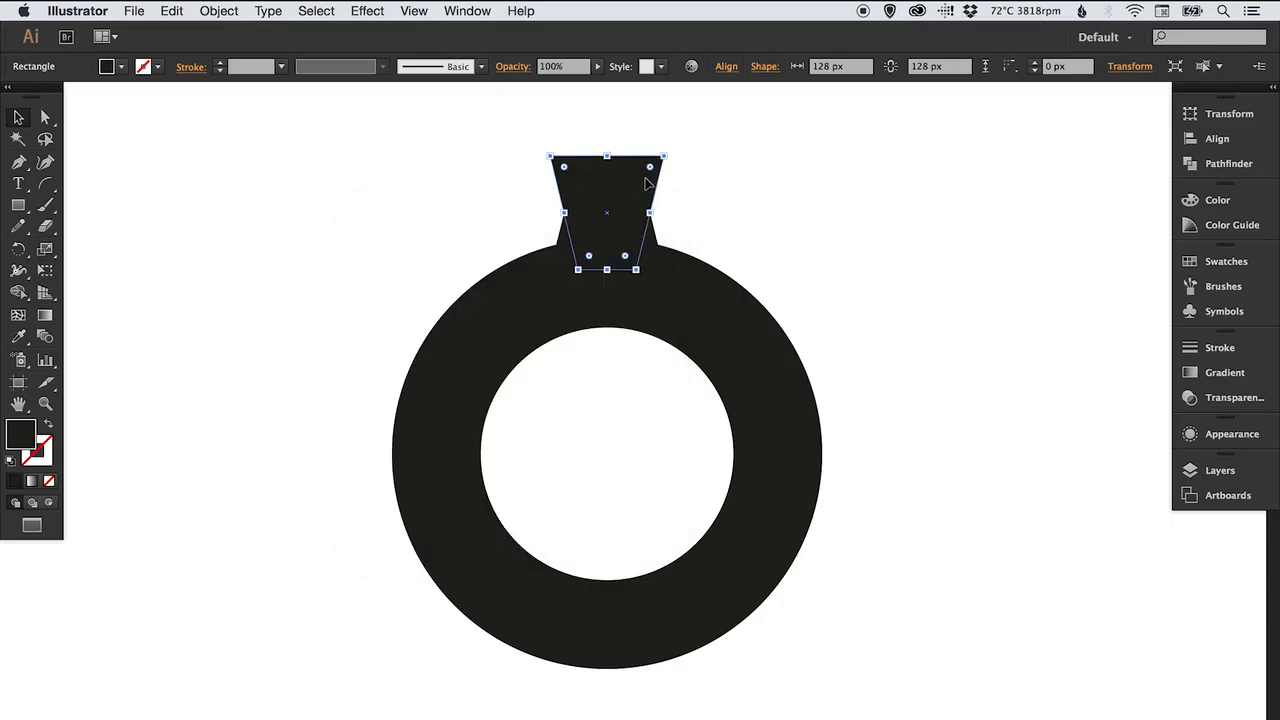
Move the reflected trapezoid down to the bottom centre of the ring.
drag(647, 183, 650, 642)
click(900, 406)
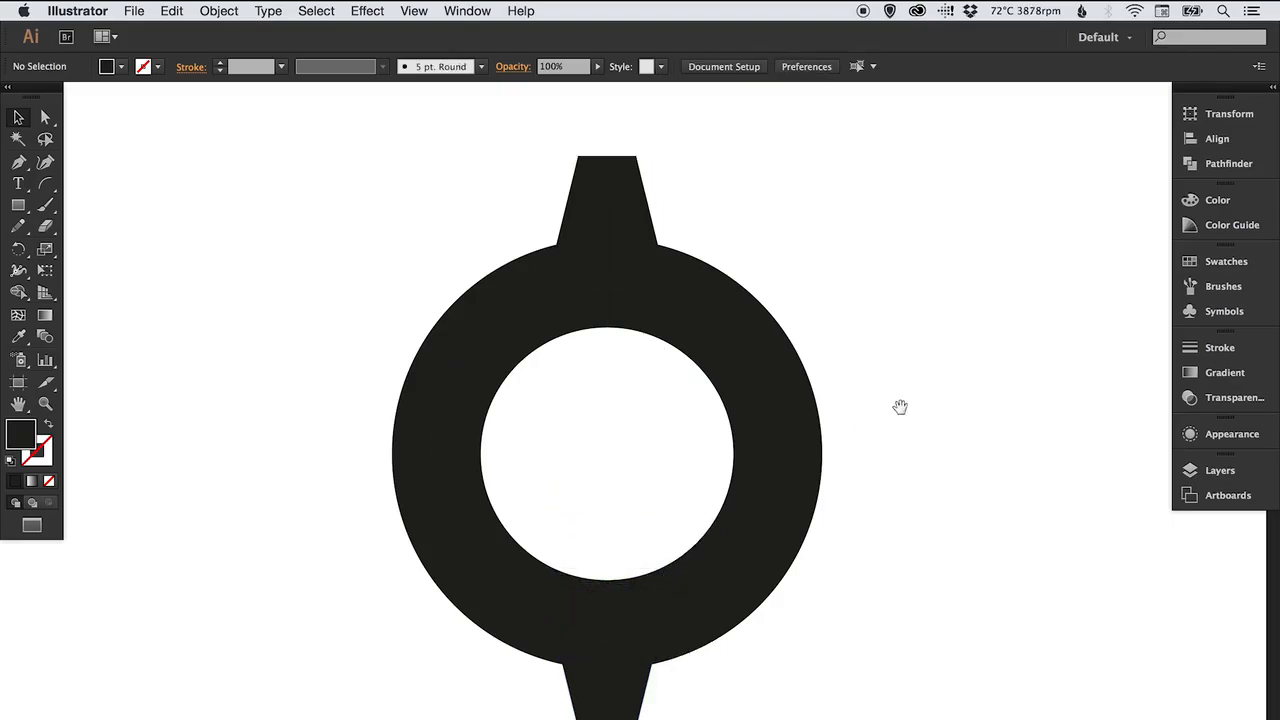
scroll(766, 420, down, 2)
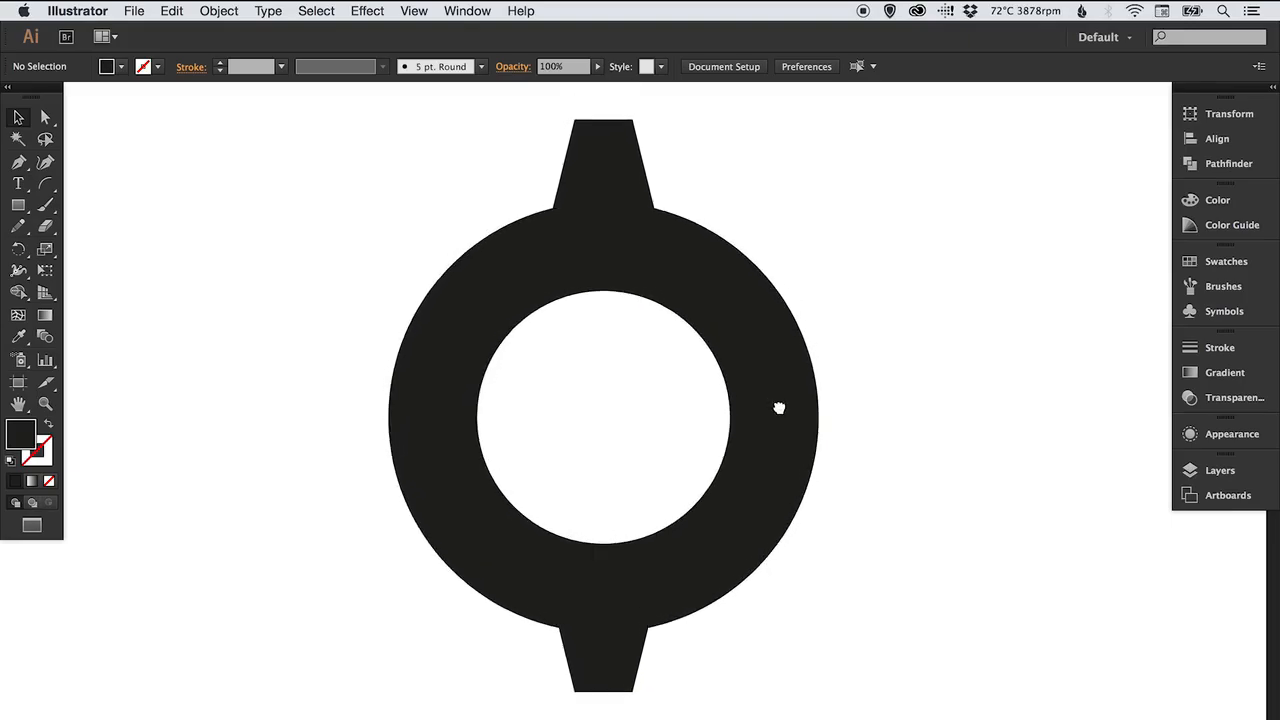
scroll(779, 408, up, 2)
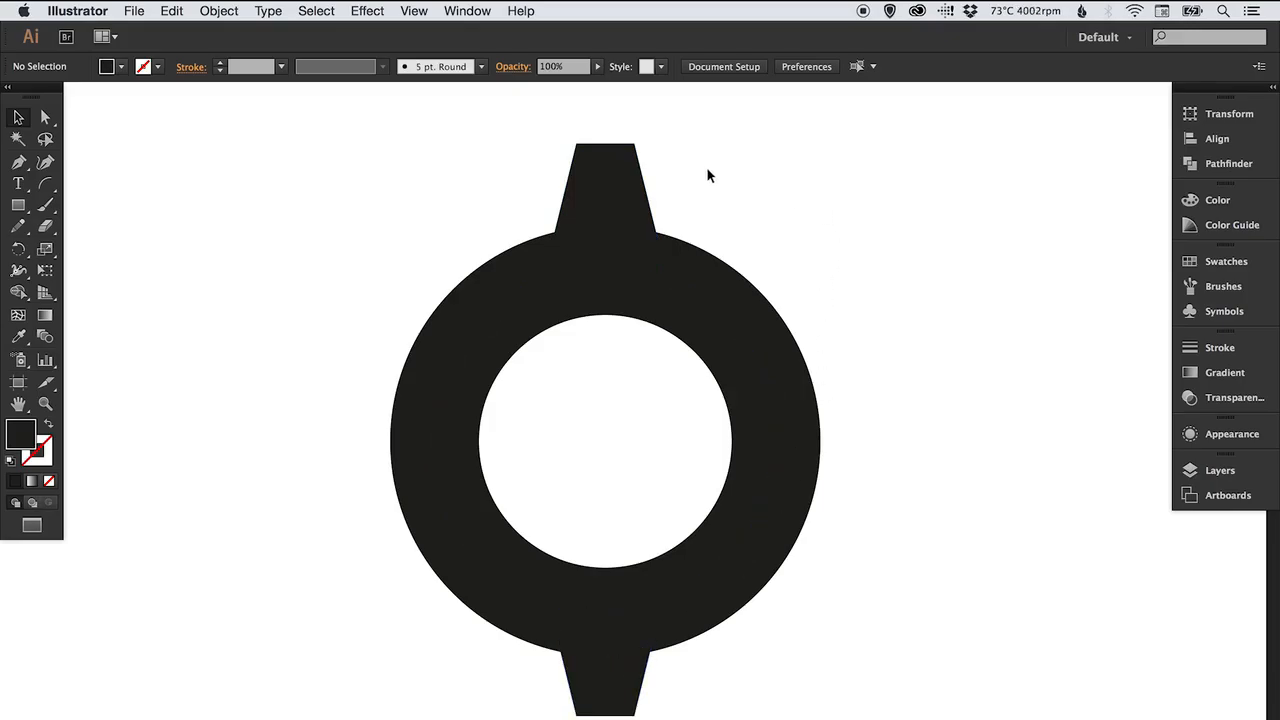
Group the top and bottom trapezoids together.
click(608, 175)
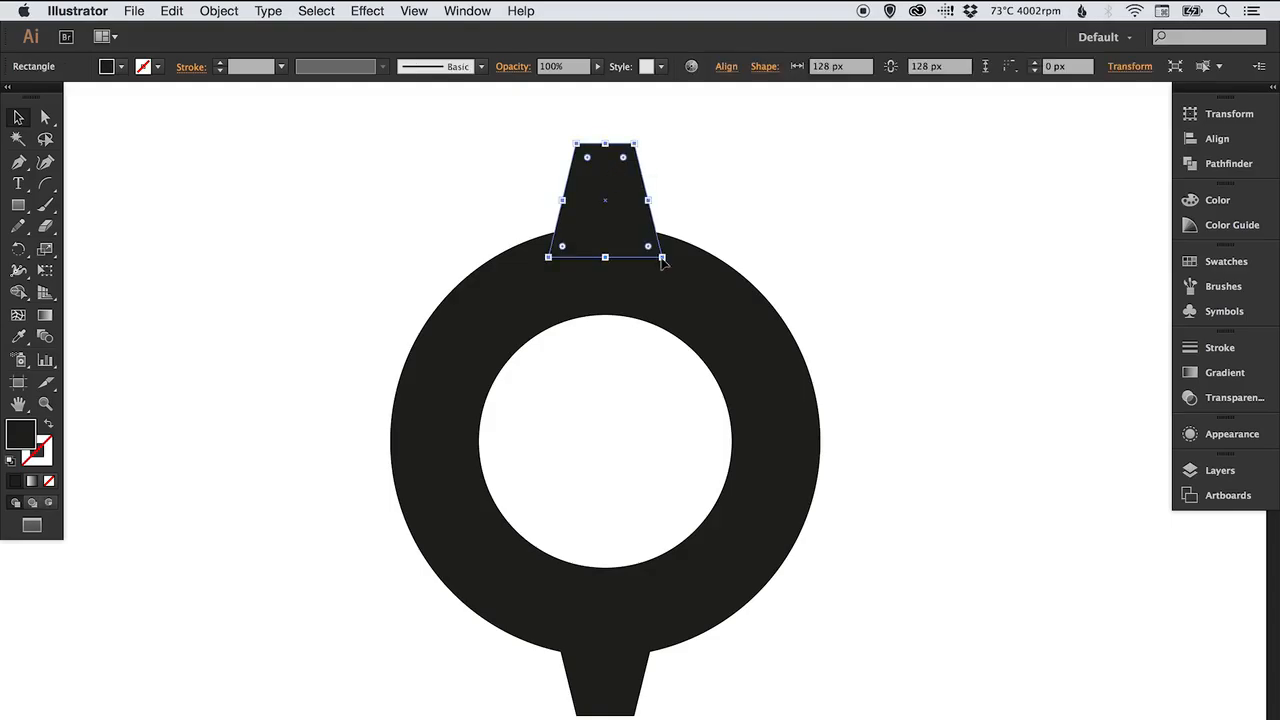
shift+click(610, 684)
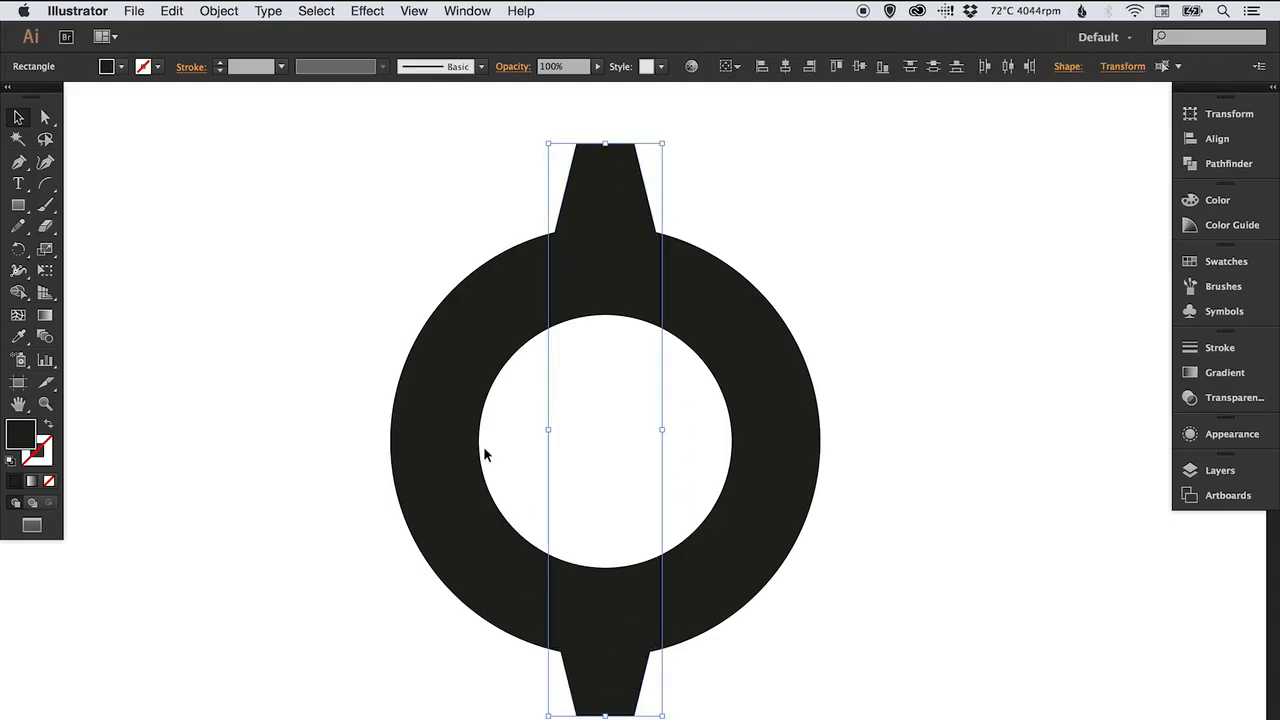
click(218, 11)
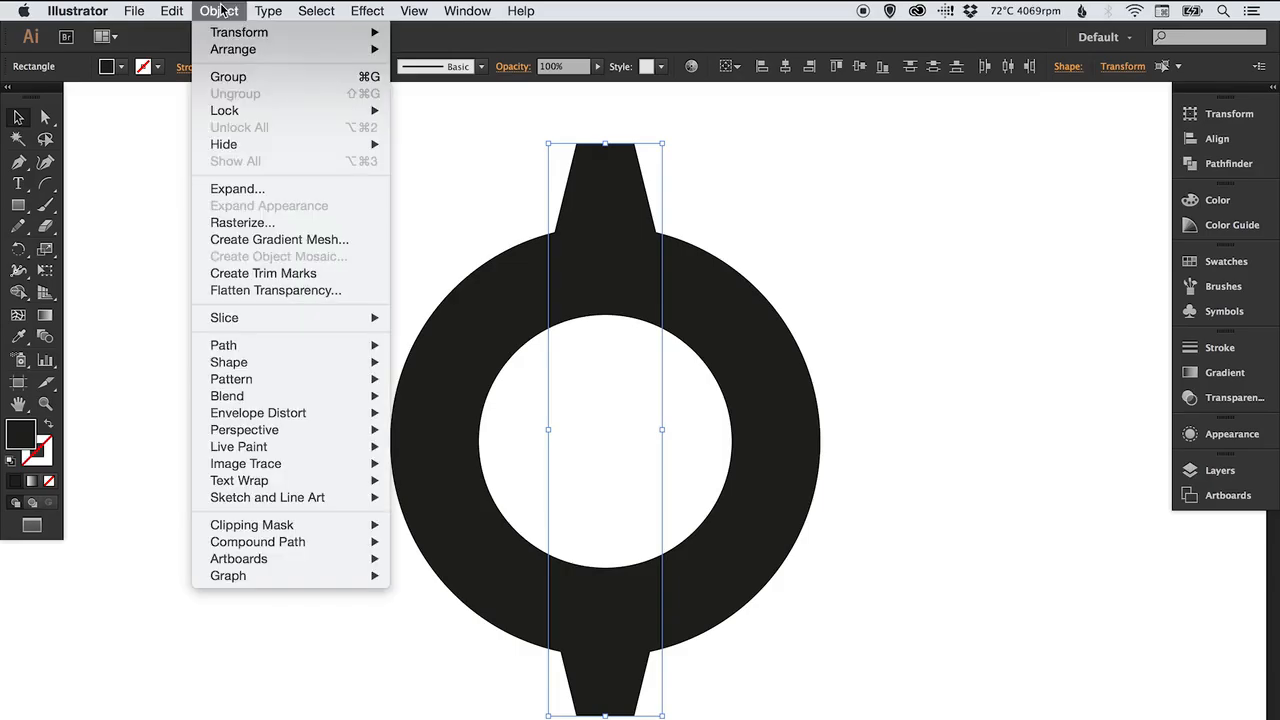
click(227, 78)
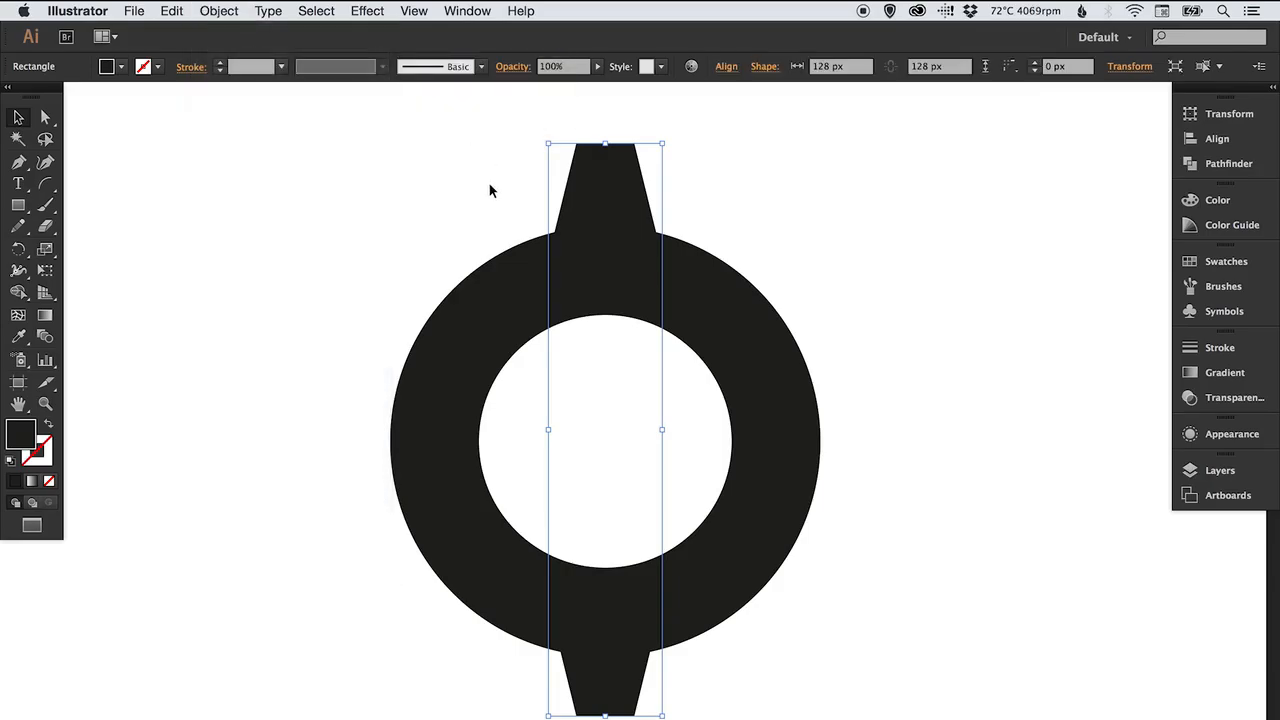
click(483, 216)
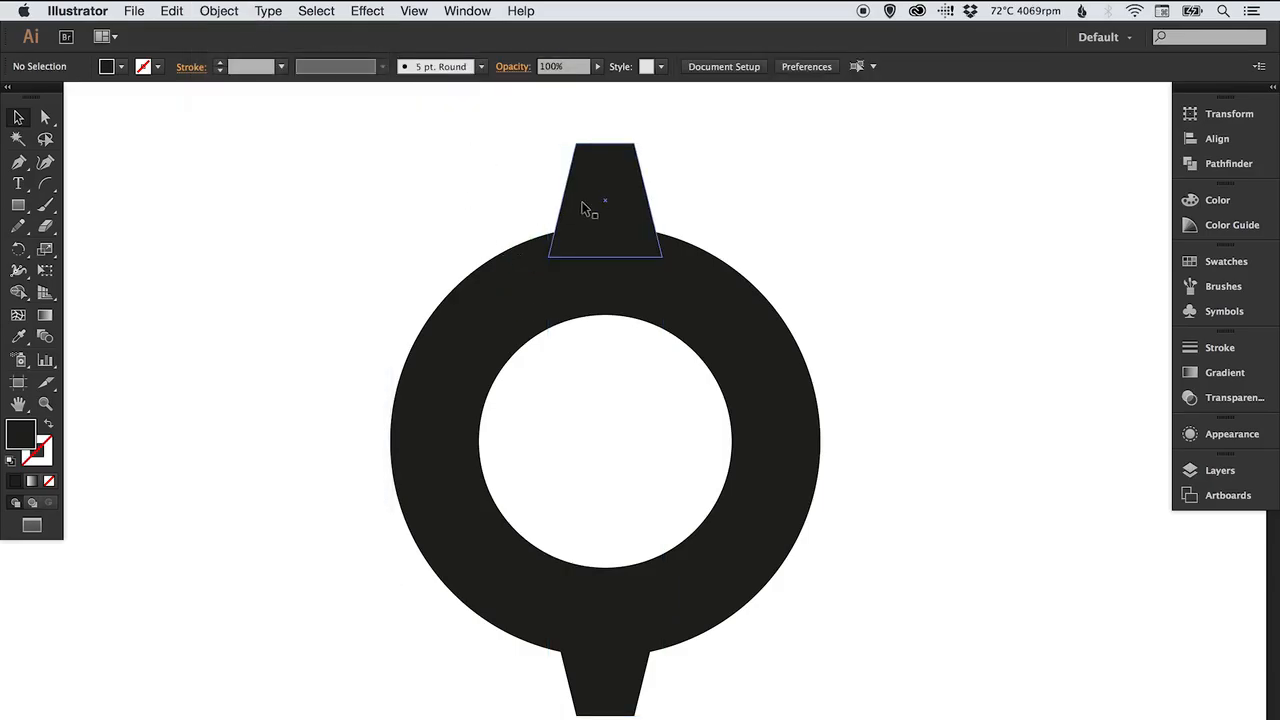
Select the trapezoid group together with the ring and align their vertical centres.
click(603, 190)
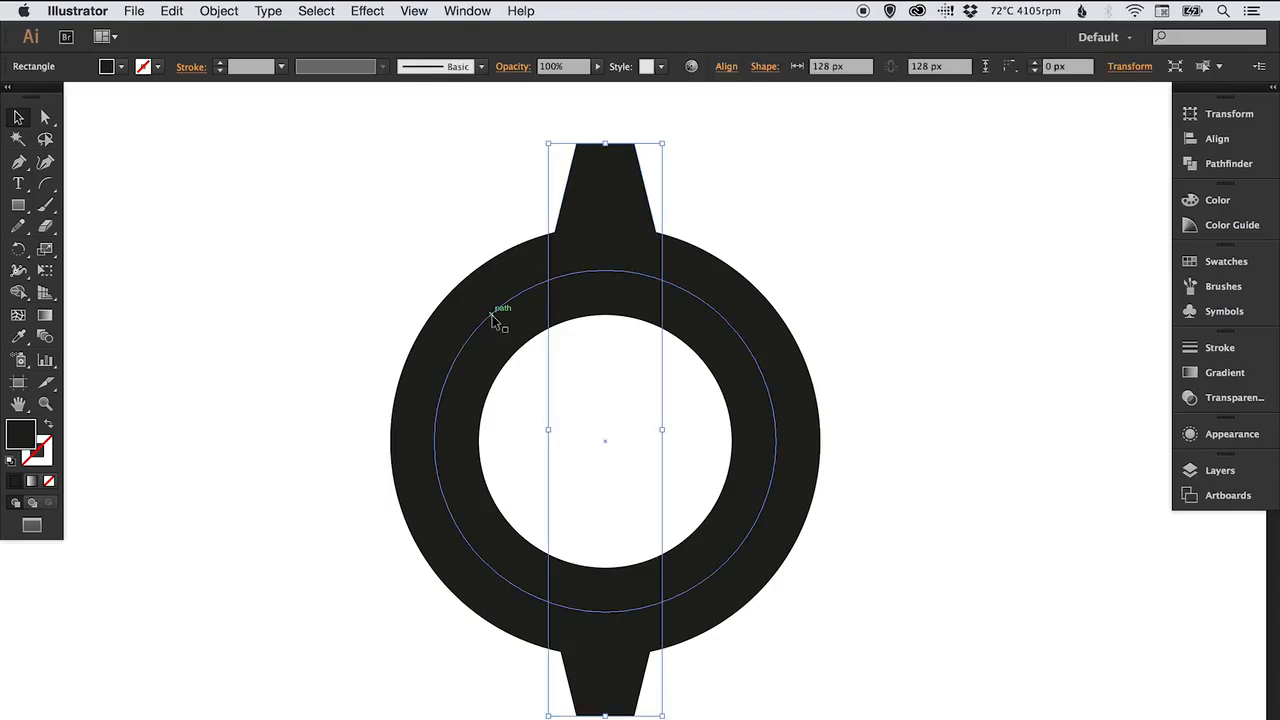
shift+click(498, 318)
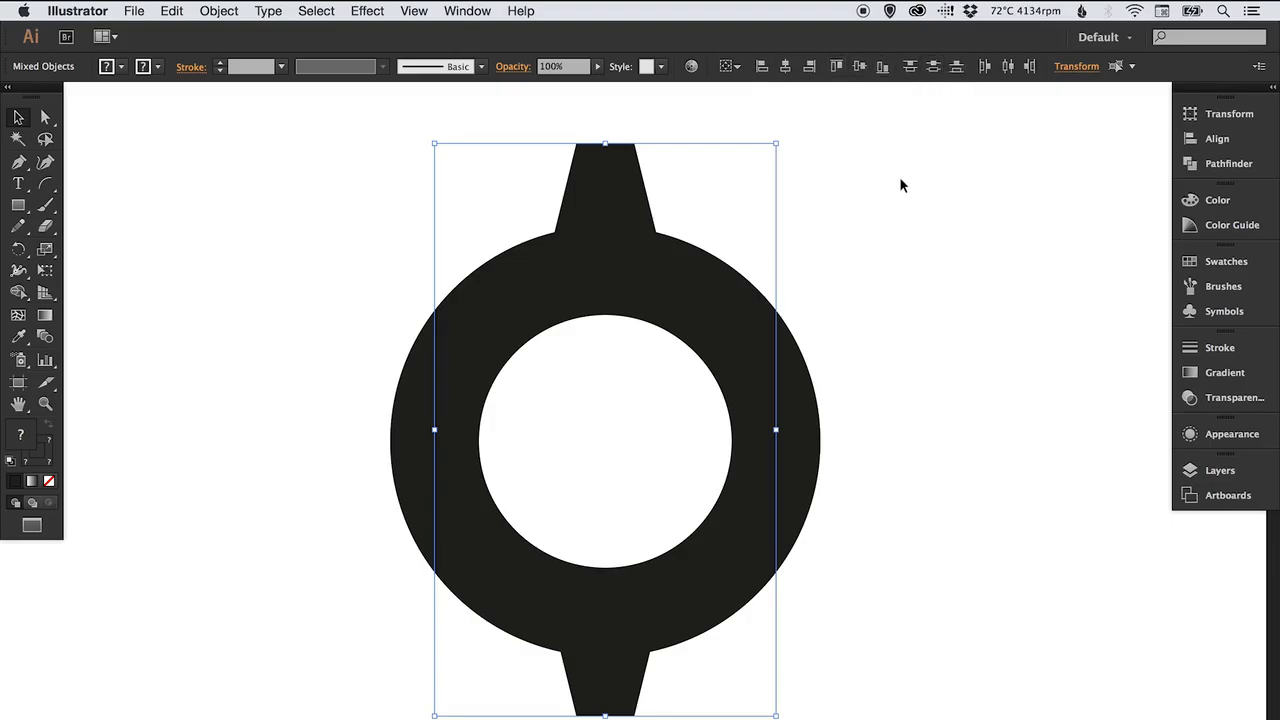
click(1231, 142)
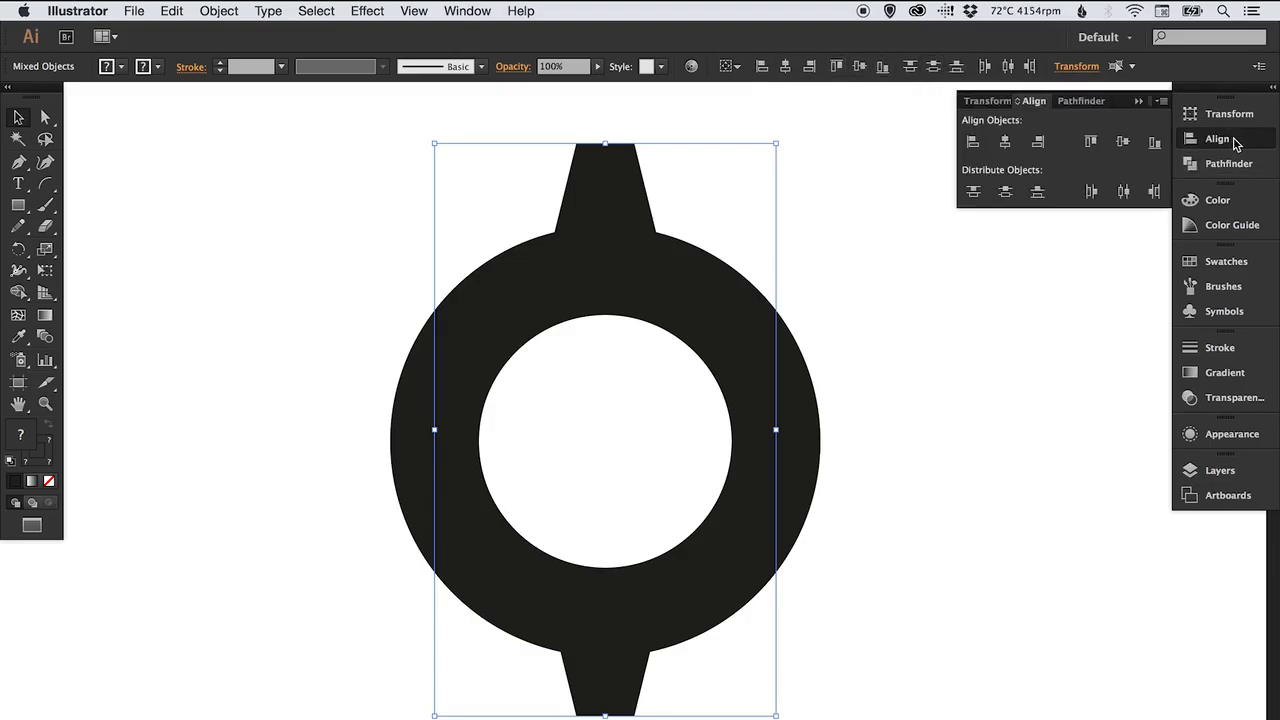
click(1124, 145)
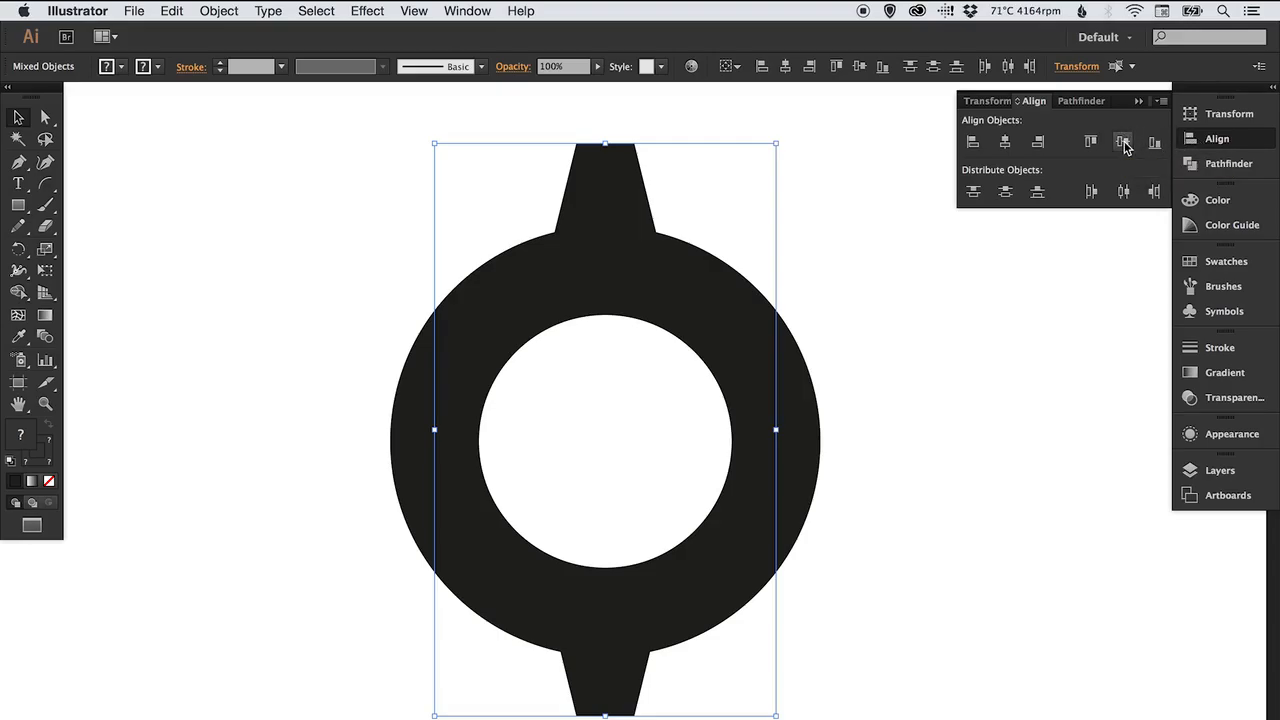
click(1195, 138)
click(880, 245)
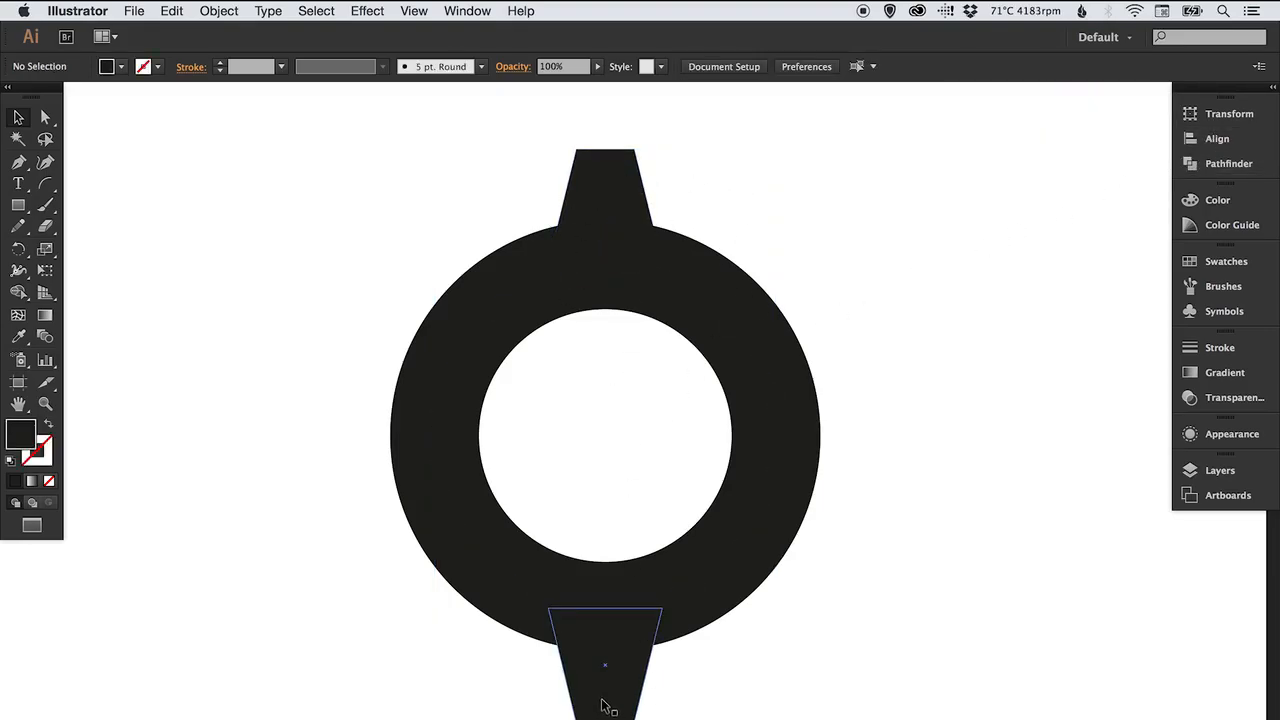
Ungroup the top and bottom trapezoids.
click(607, 180)
click(220, 13)
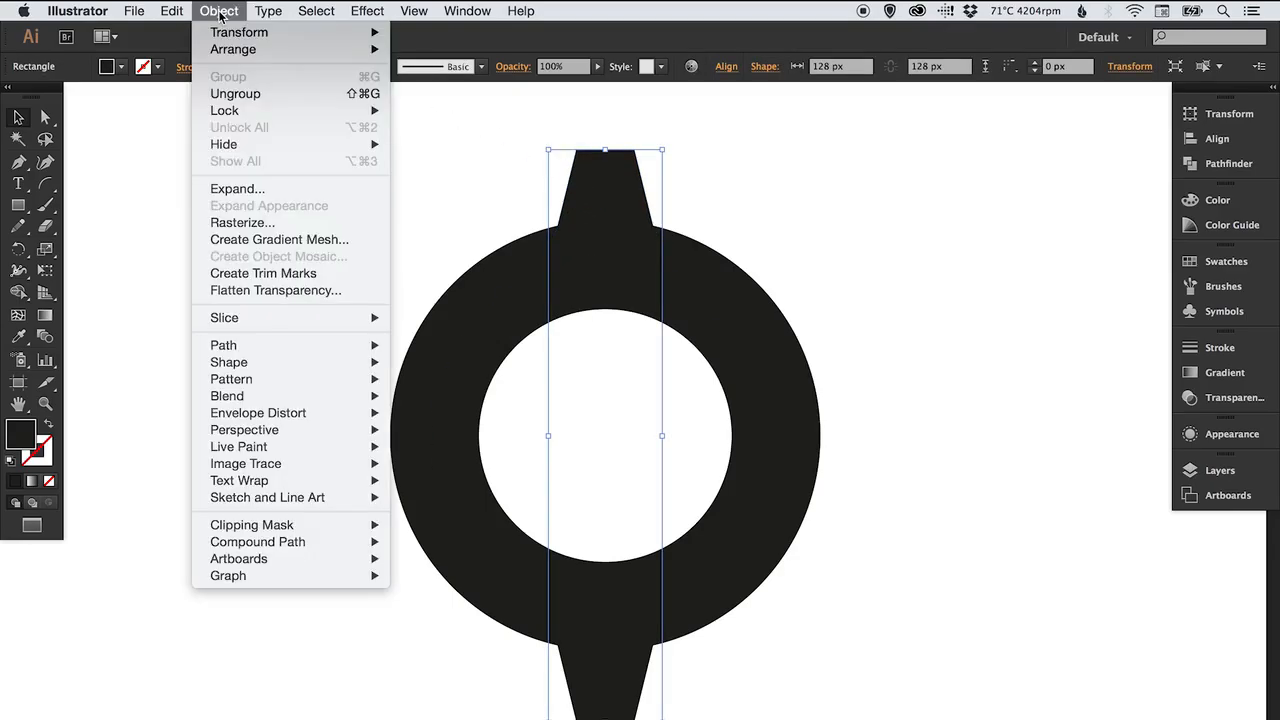
click(228, 96)
click(762, 216)
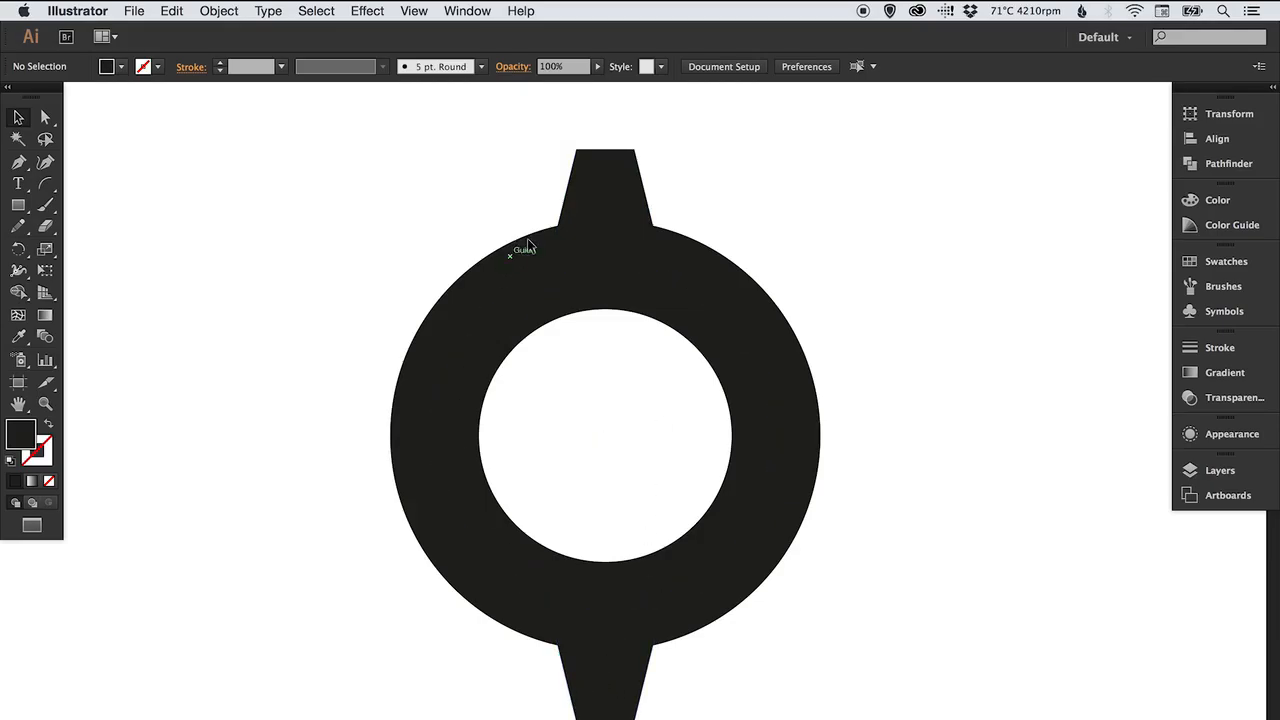
Select both trapezoids, duplicate them in place, and rotate the copies 90° around the ring's centre.
drag(529, 168, 594, 190)
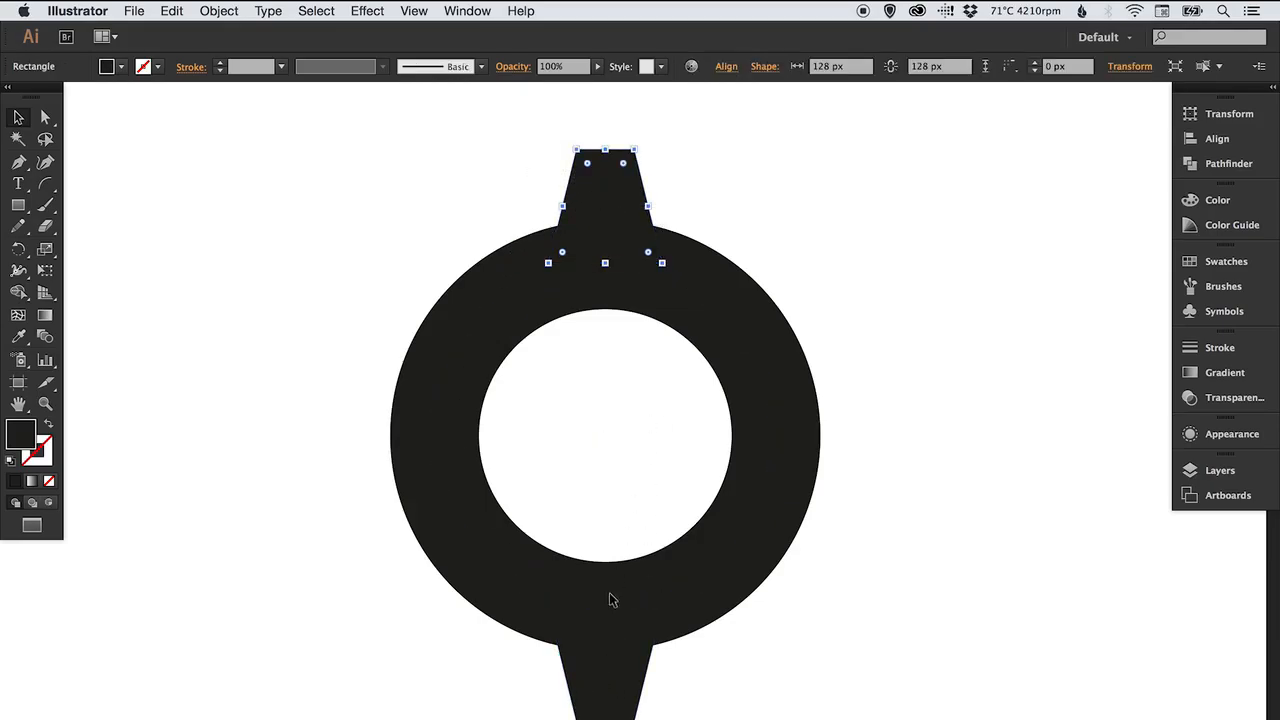
shift+click(606, 703)
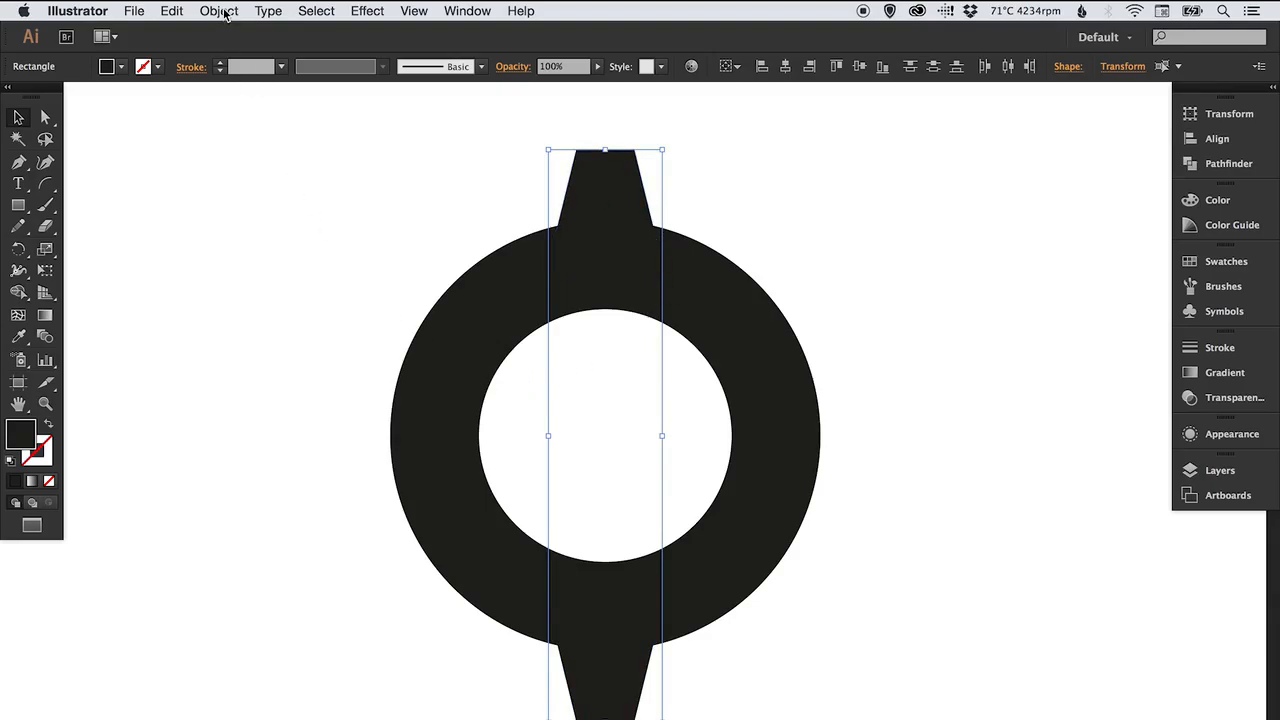
click(172, 11)
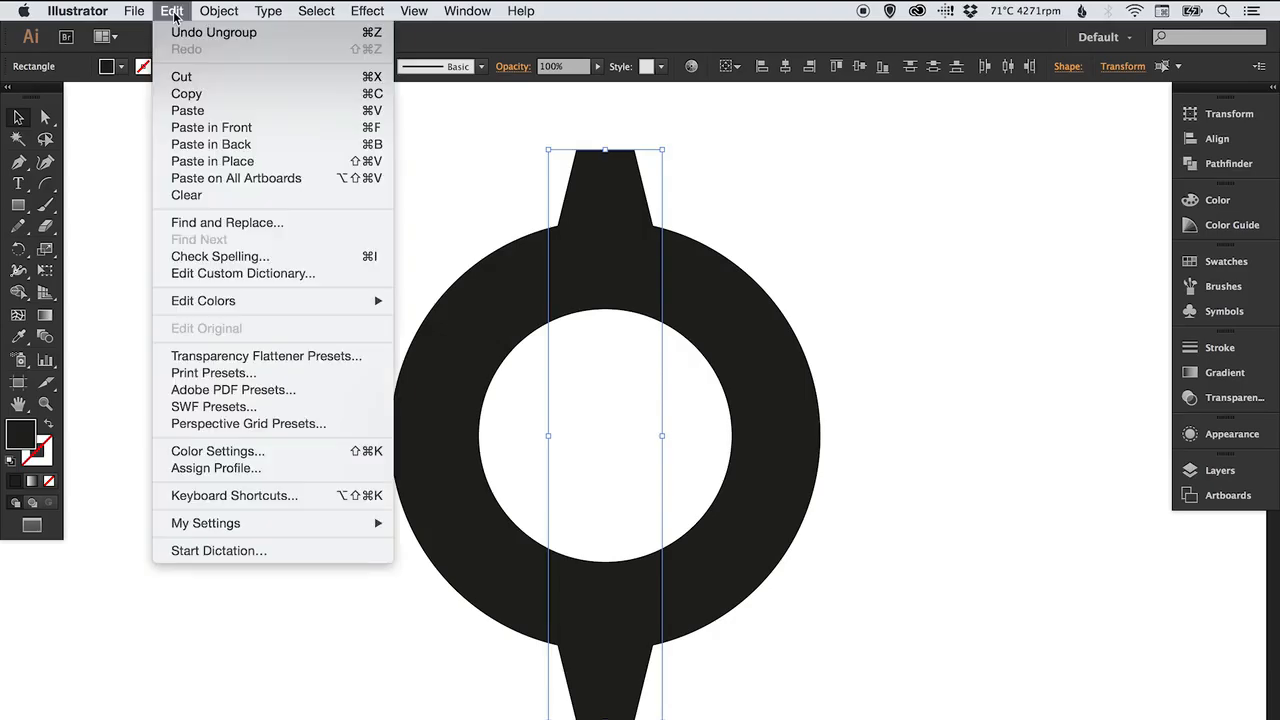
click(208, 163)
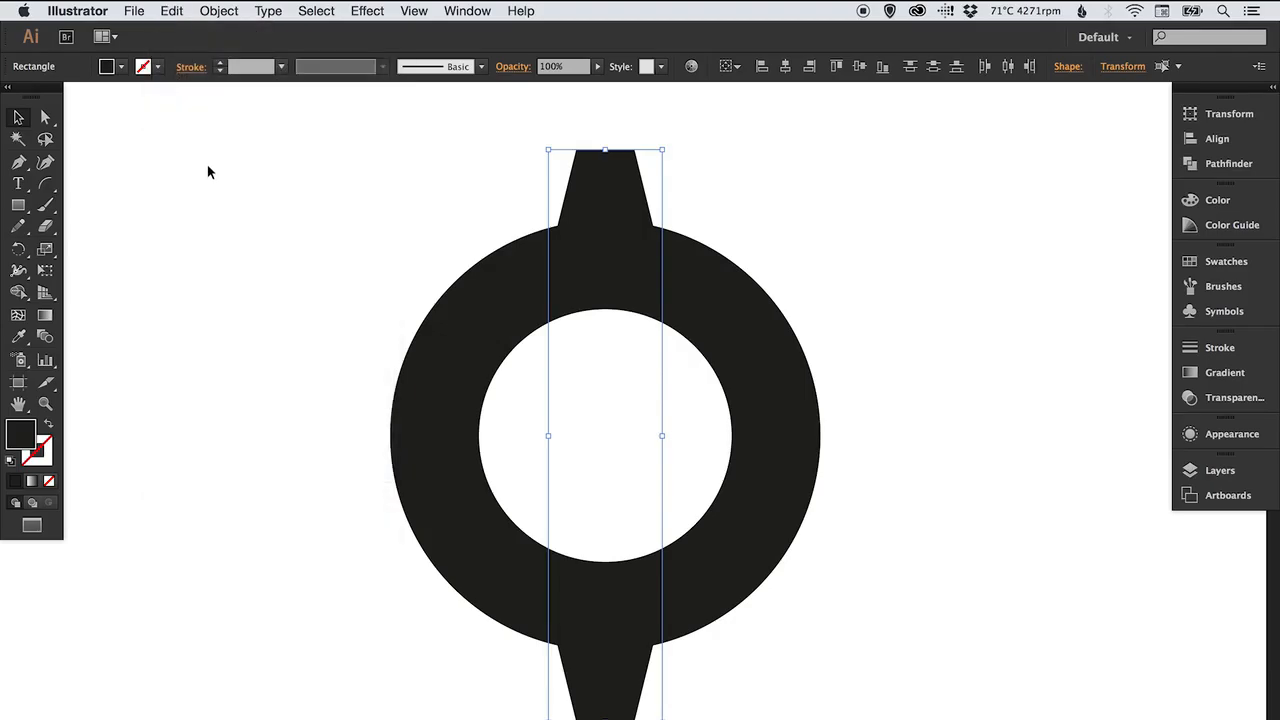
click(17, 250)
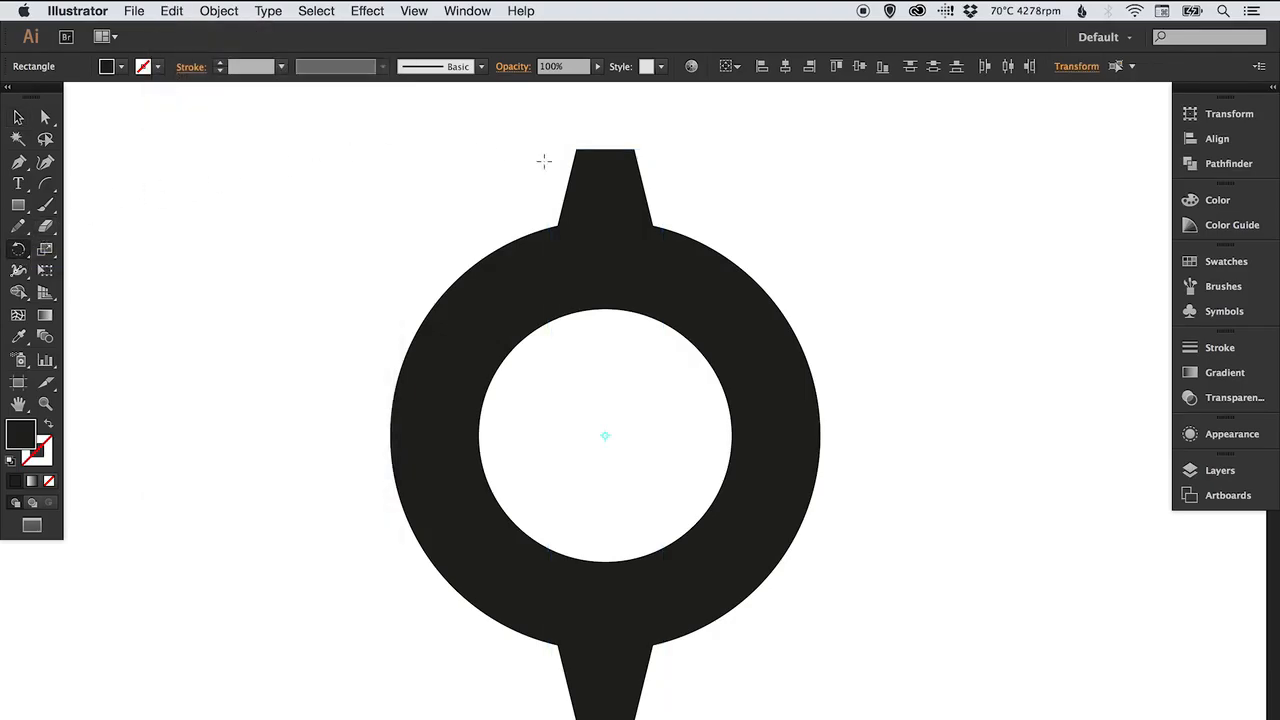
drag(443, 161, 479, 156)
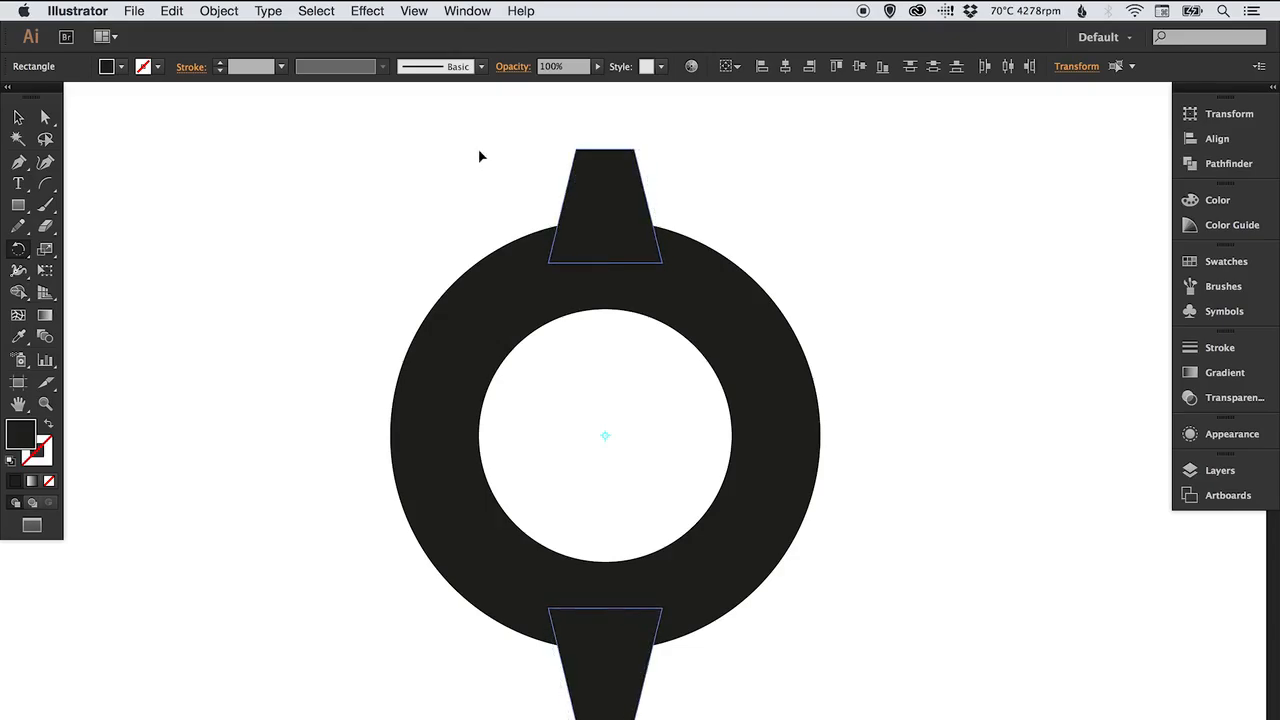
drag(558, 158, 880, 326)
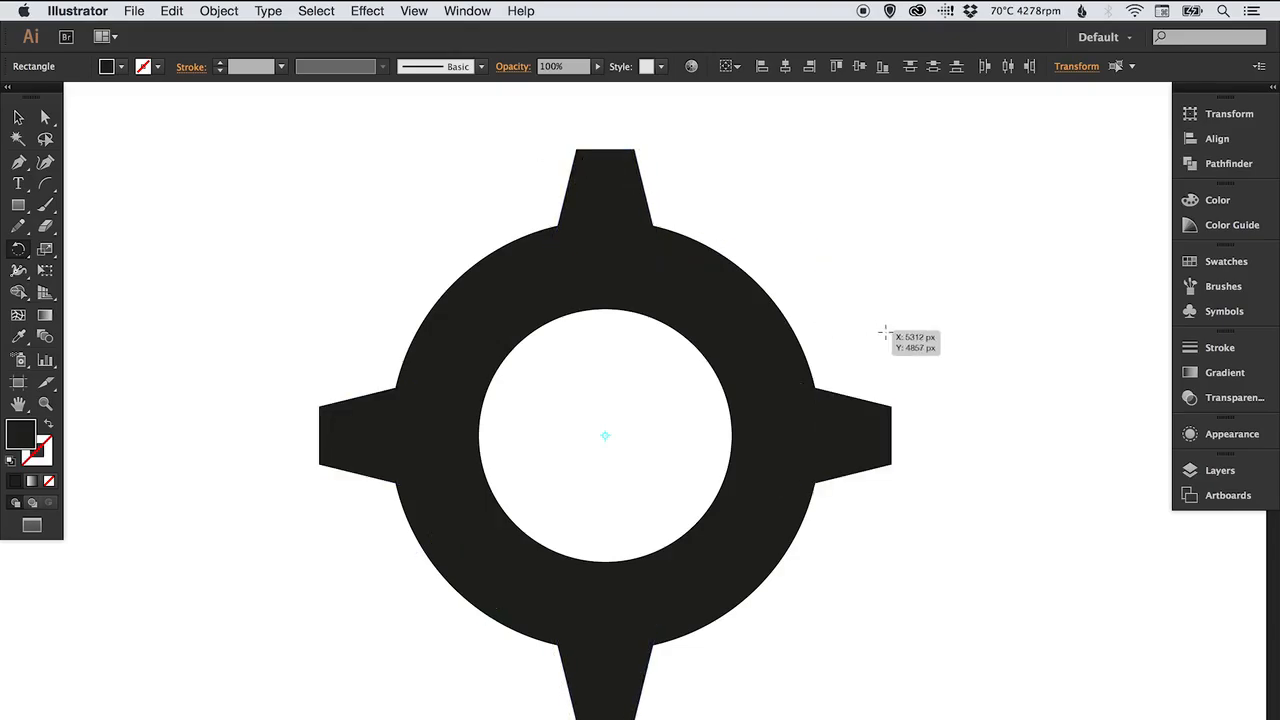
key(v)
click(933, 292)
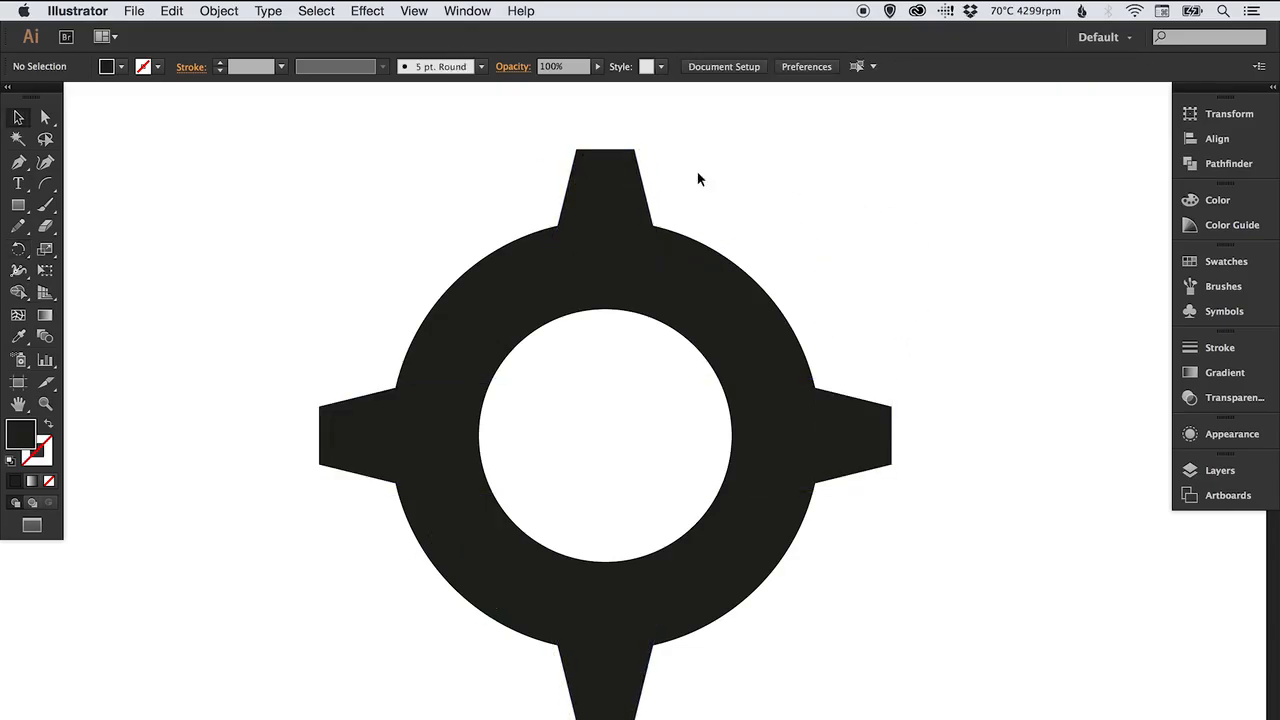
Select all four trapezoid teeth, duplicate them in place, and rotate the copies 45° around the ring's centre.
click(621, 192)
shift+click(349, 420)
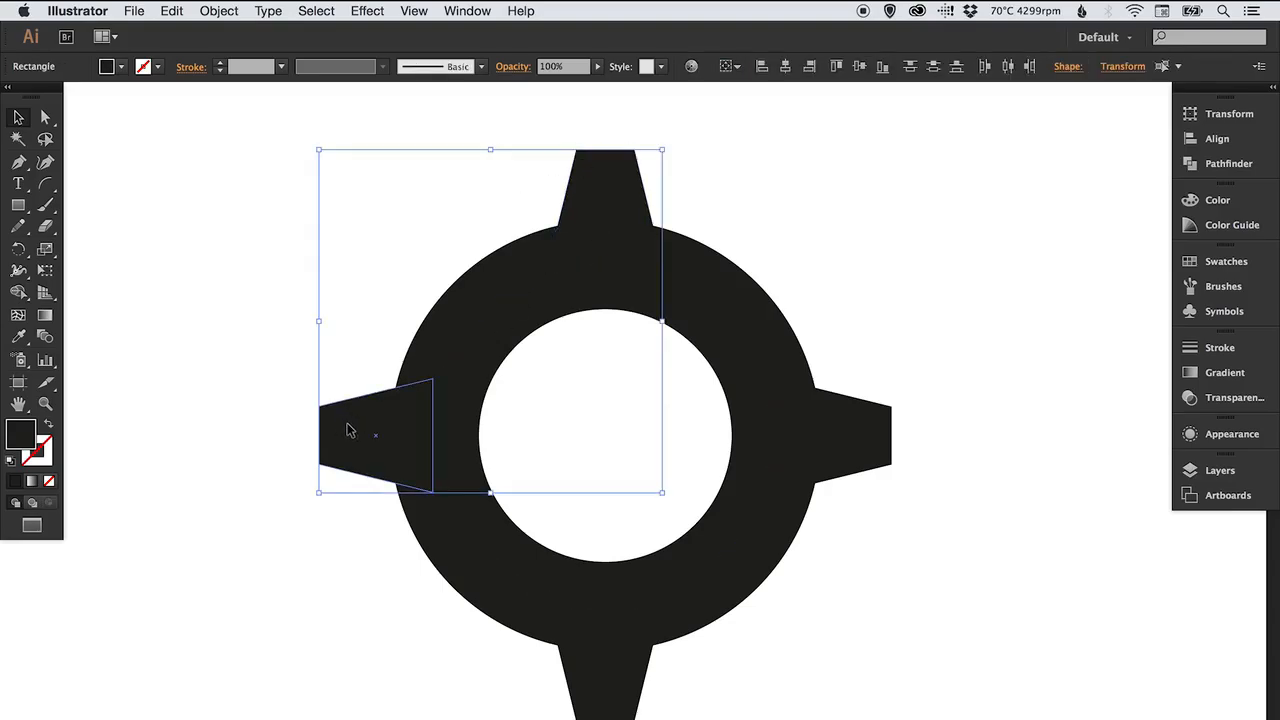
shift+click(595, 690)
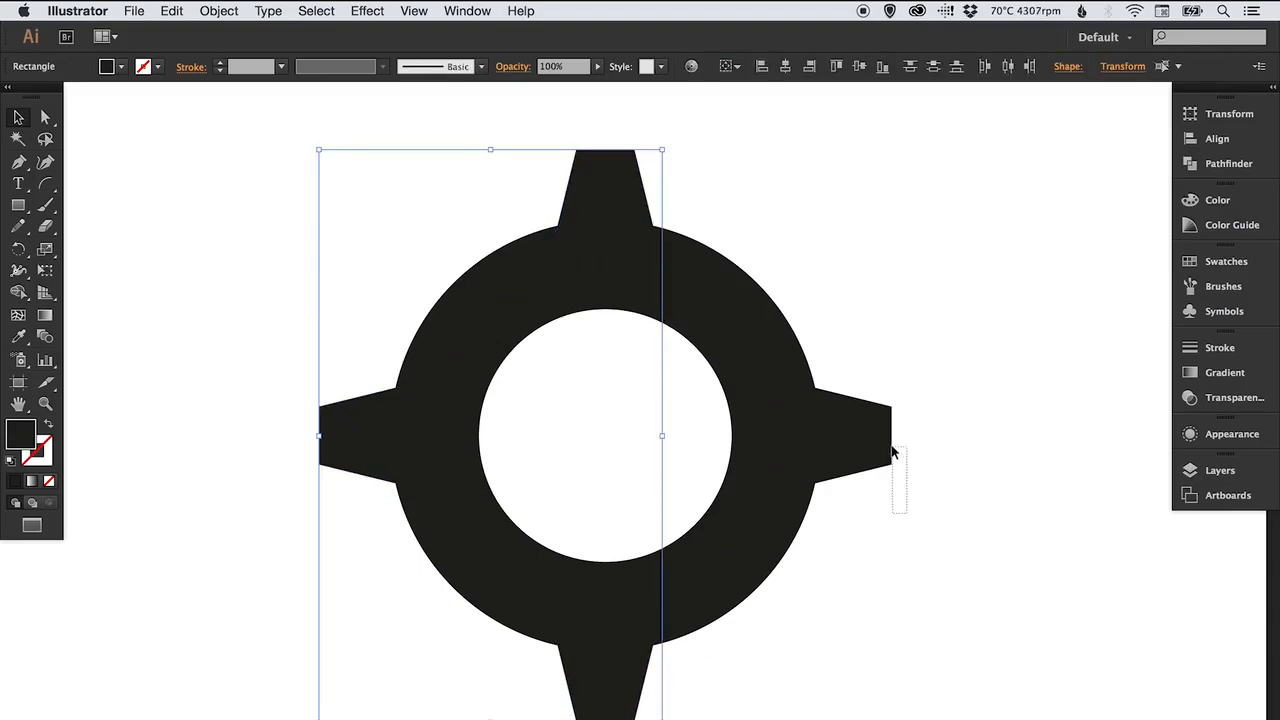
drag(893, 452, 894, 450)
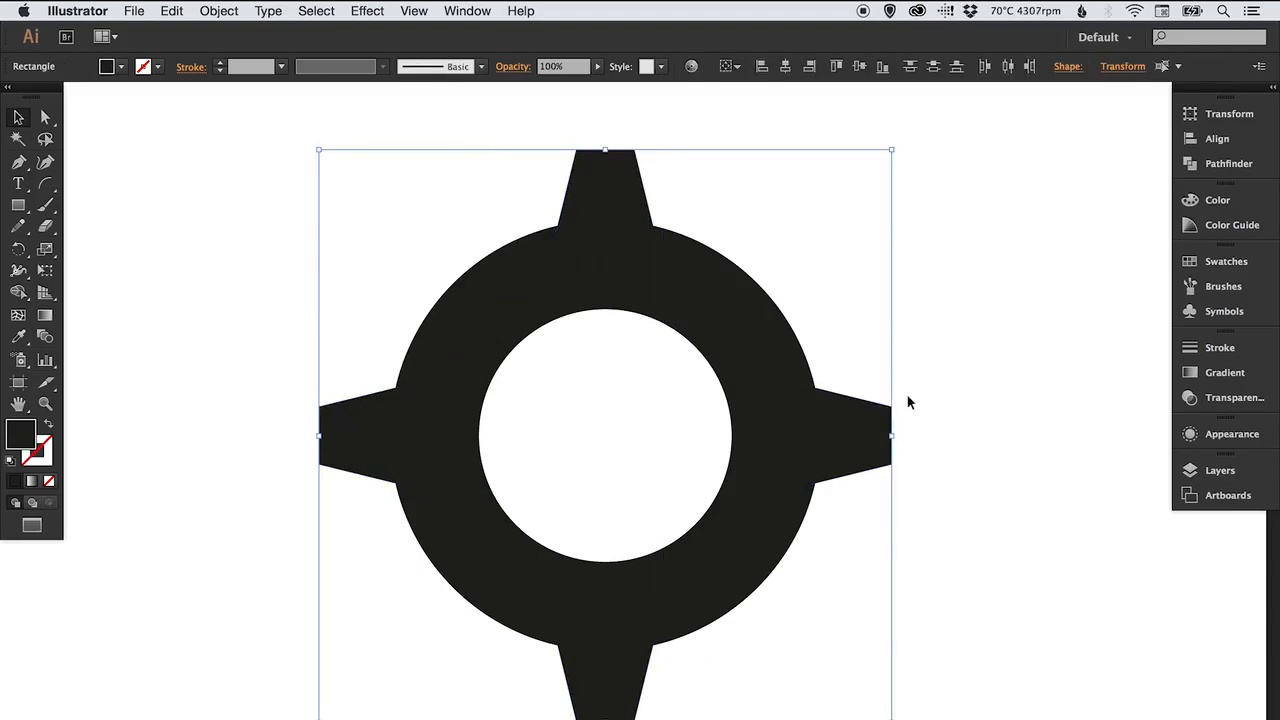
click(173, 12)
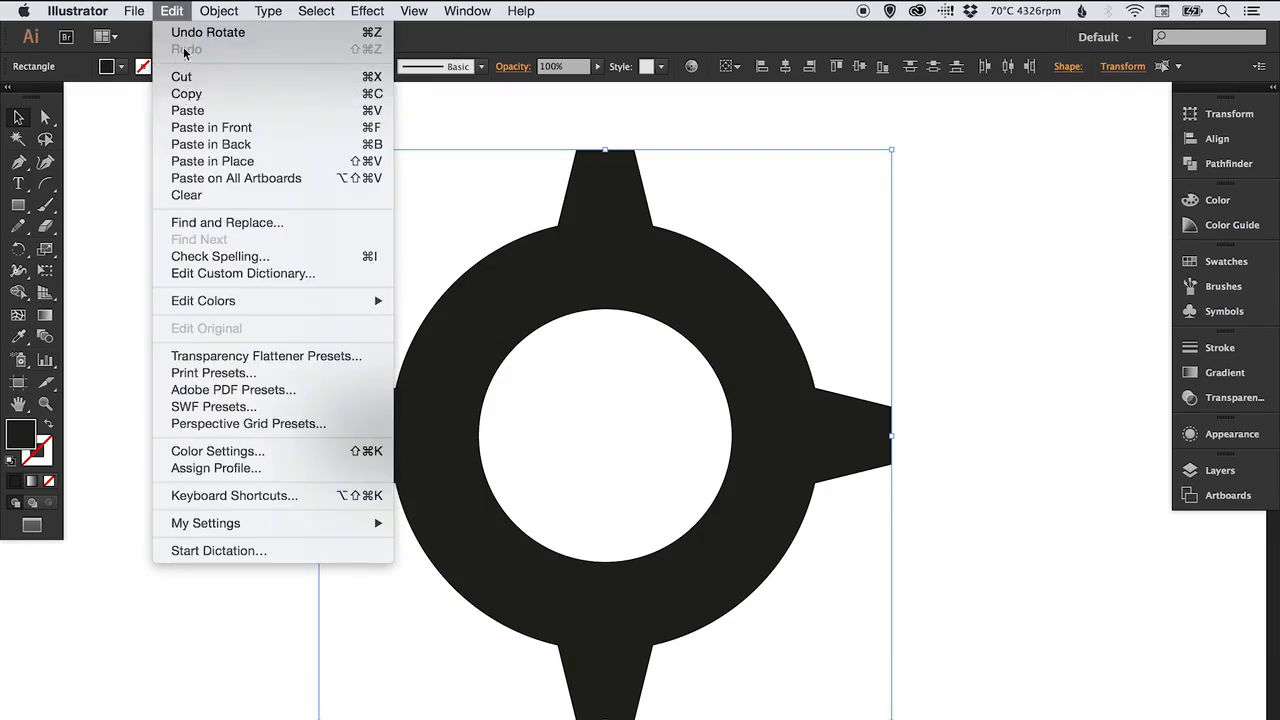
click(228, 162)
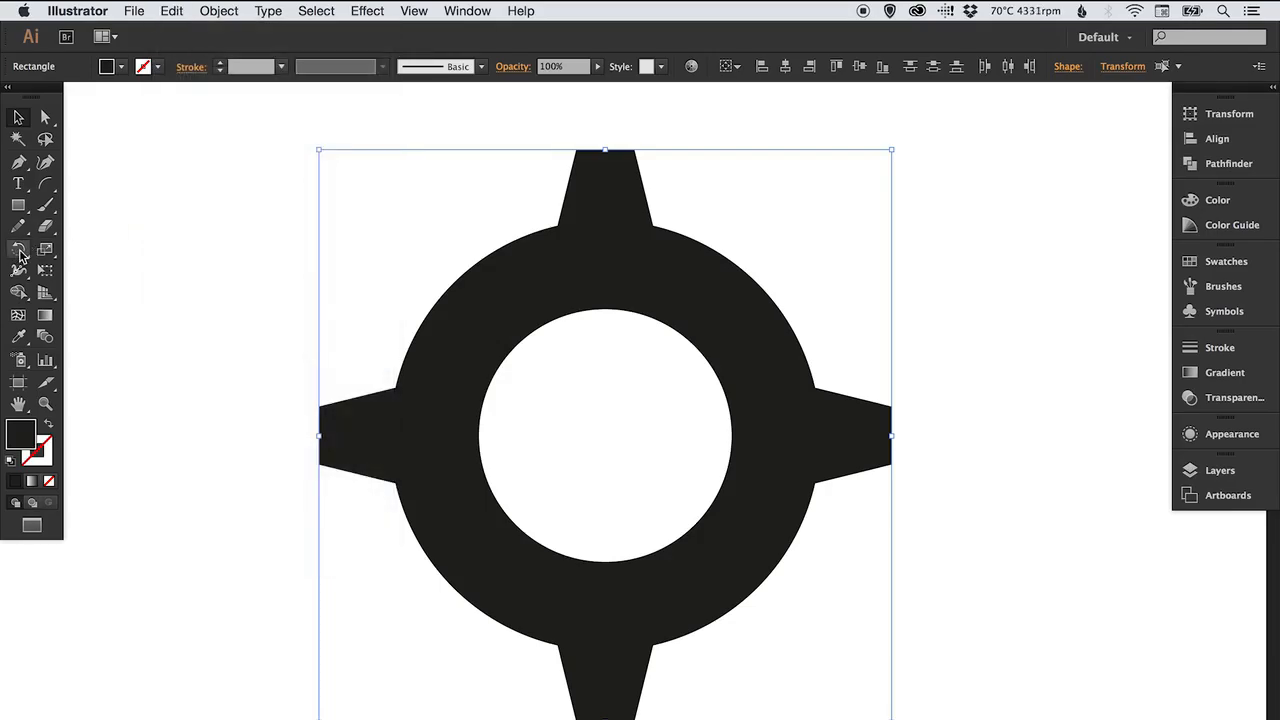
click(19, 251)
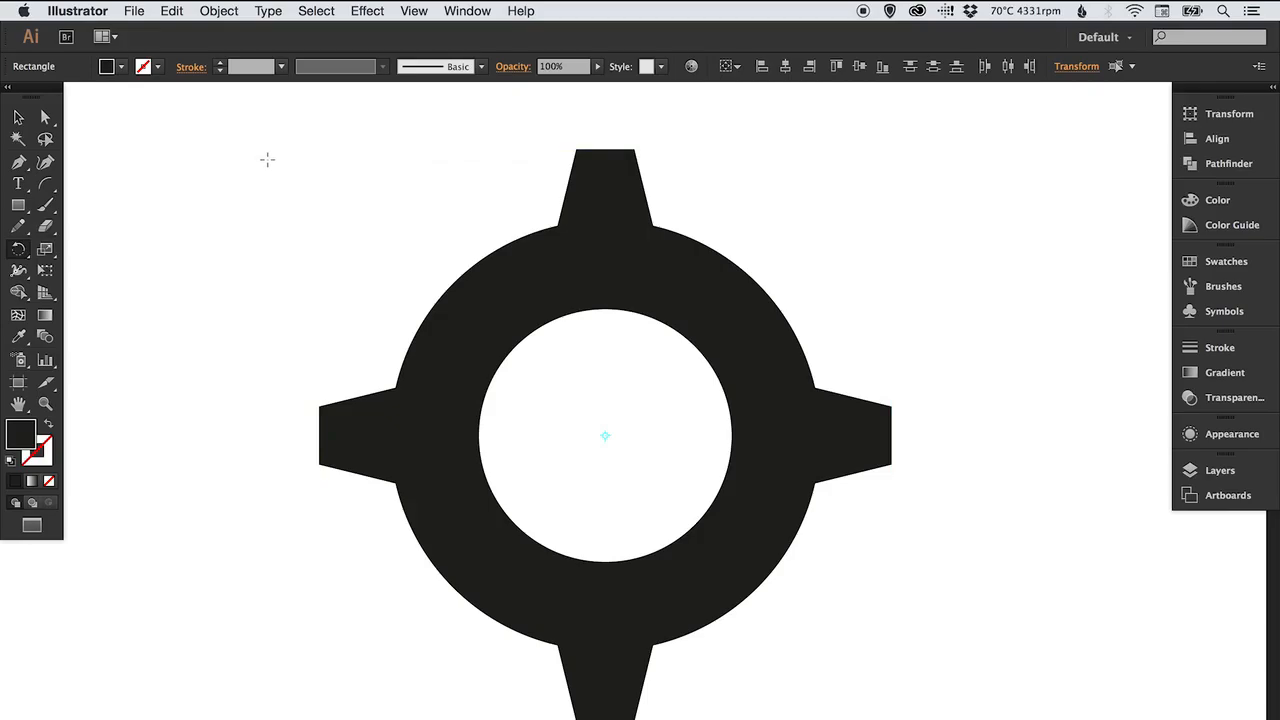
drag(243, 213, 465, 152)
key(v)
click(977, 311)
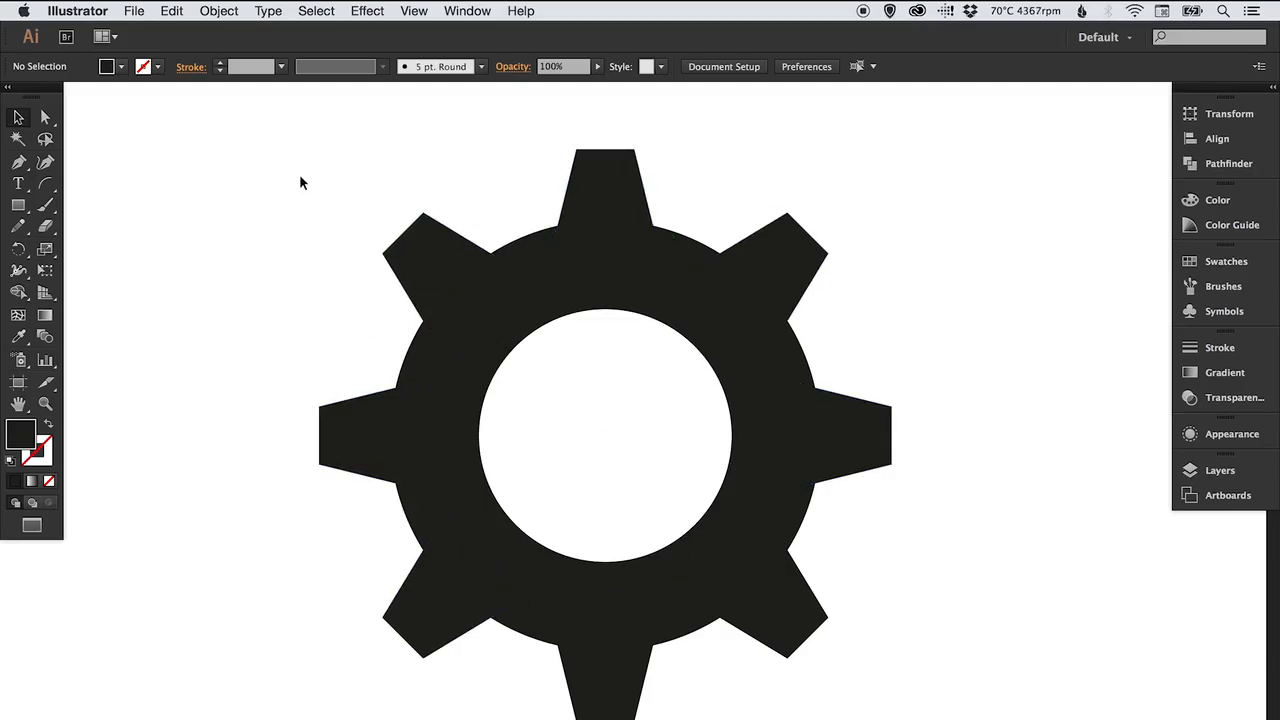
Try scaling the whole gear down with the Scale tool, then undo the scaling.
drag(302, 170, 904, 705)
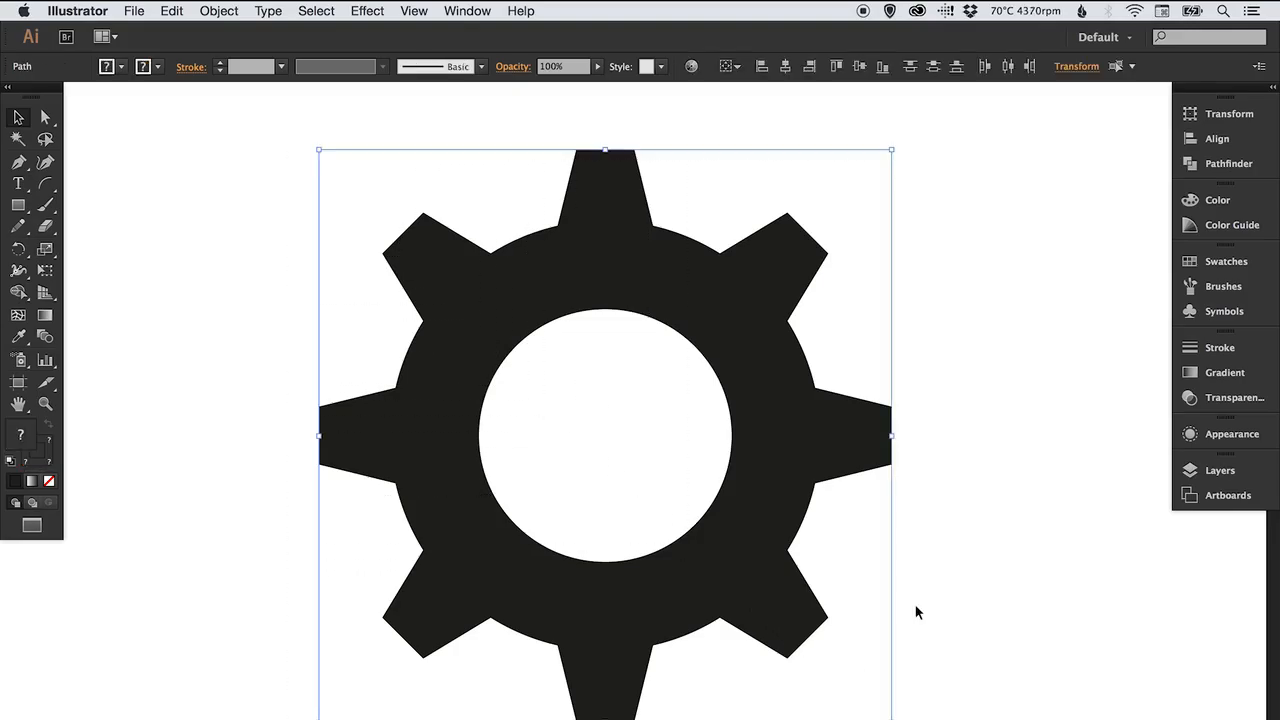
click(46, 251)
drag(917, 143, 760, 252)
key(v)
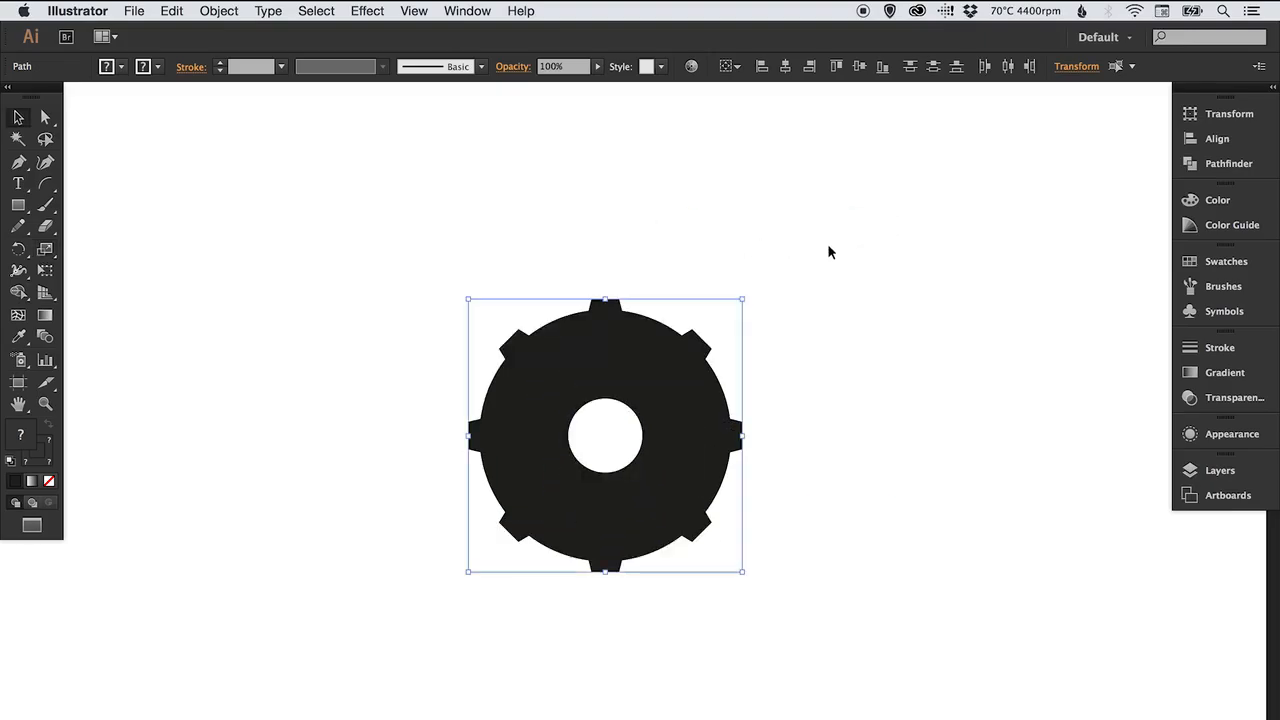
click(824, 248)
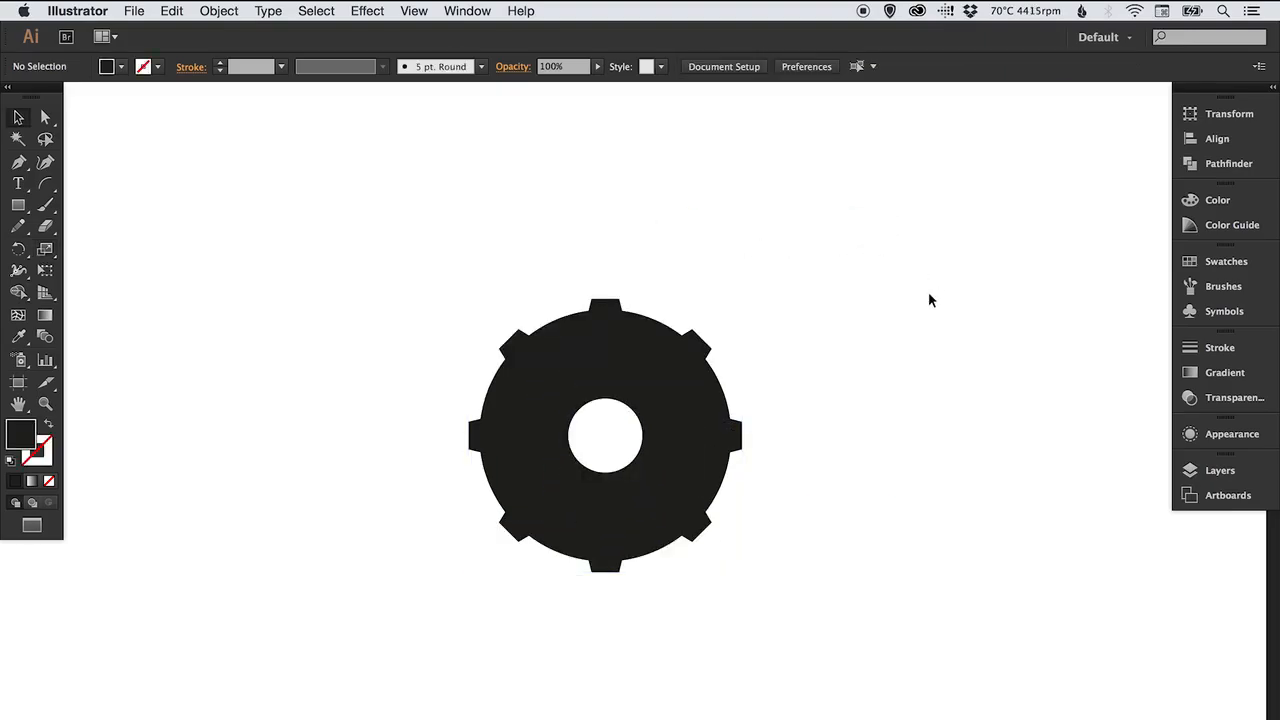
key(super+z)
click(970, 265)
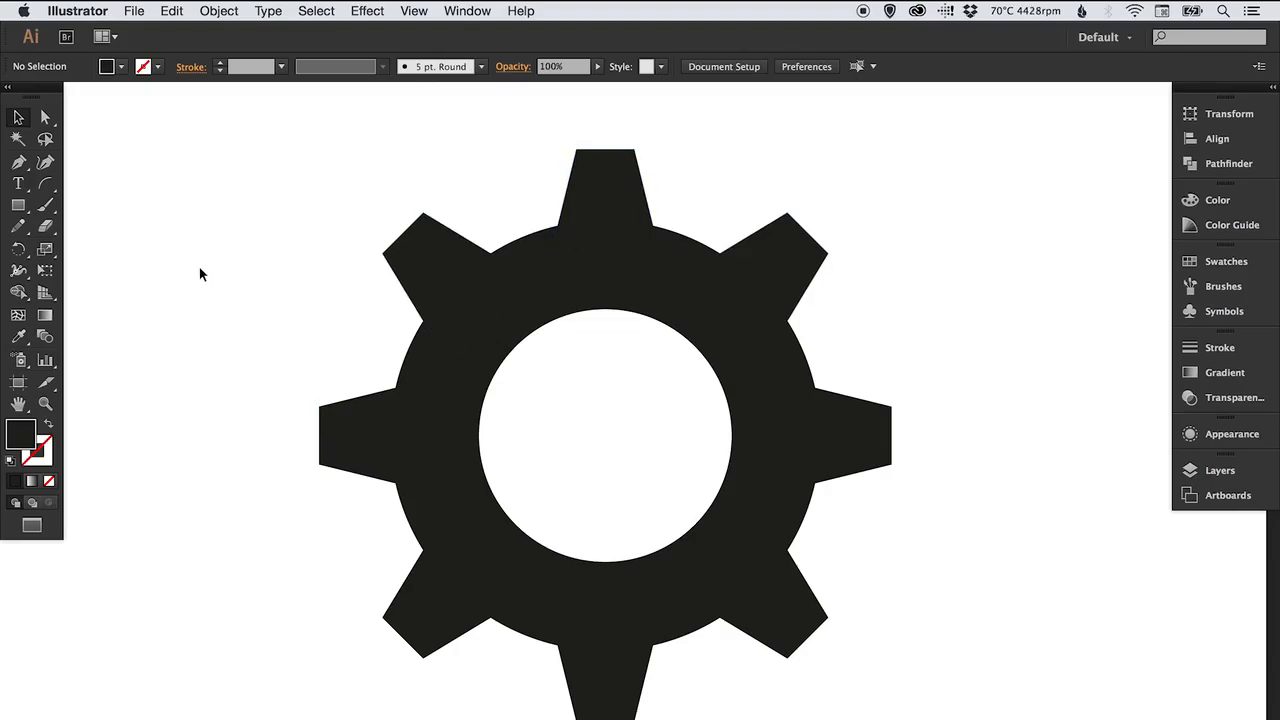
In Outline view, expand the ring's thick stroke into filled outlines, then return to Preview.
key(super+y)
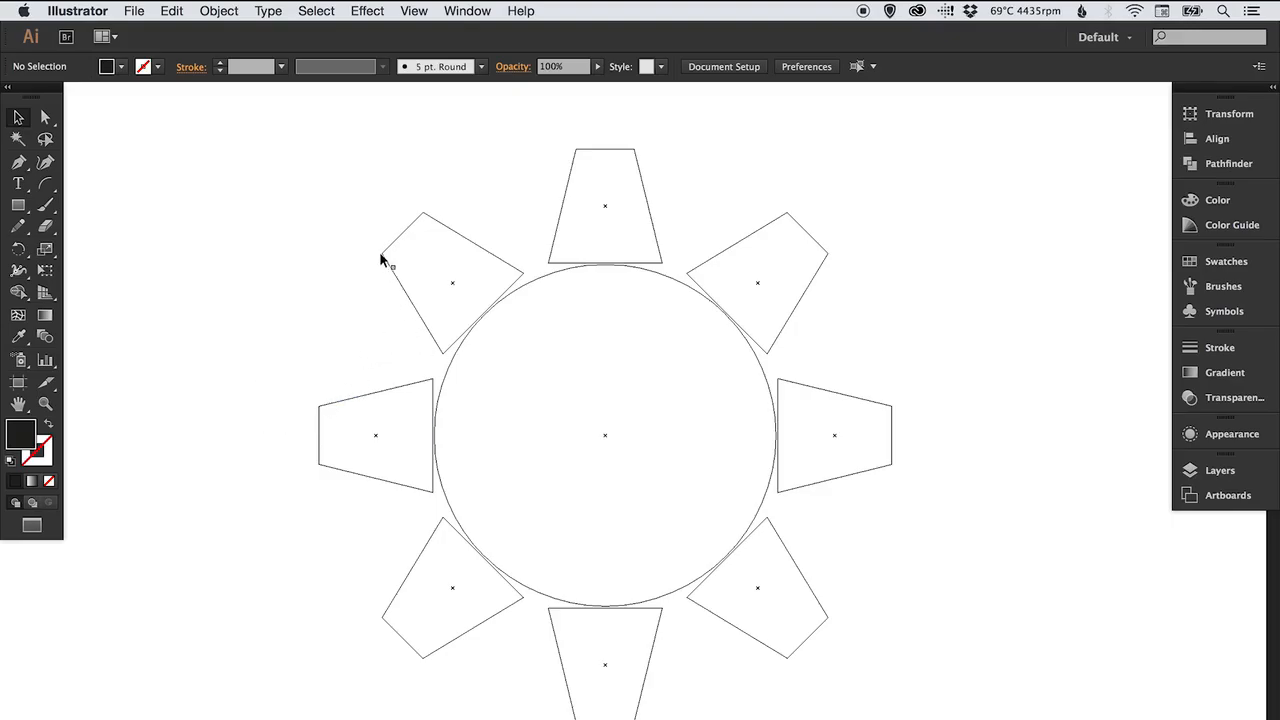
click(446, 377)
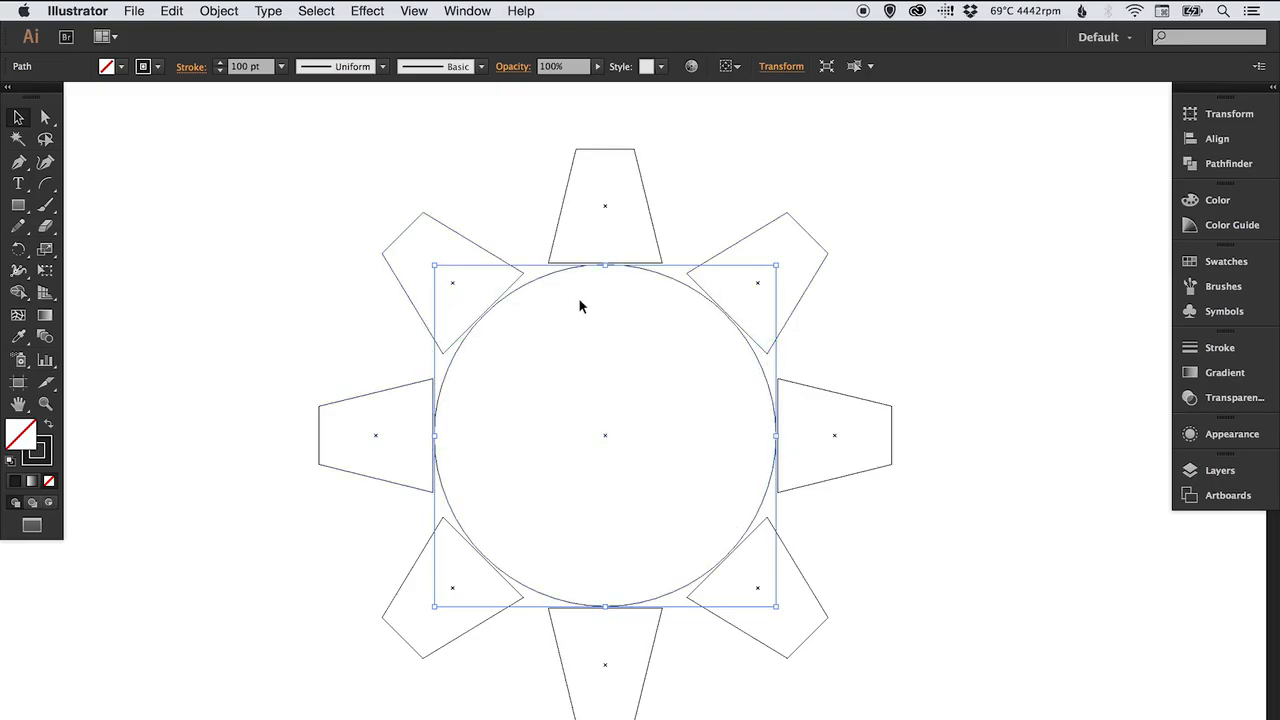
click(210, 228)
click(452, 337)
click(220, 12)
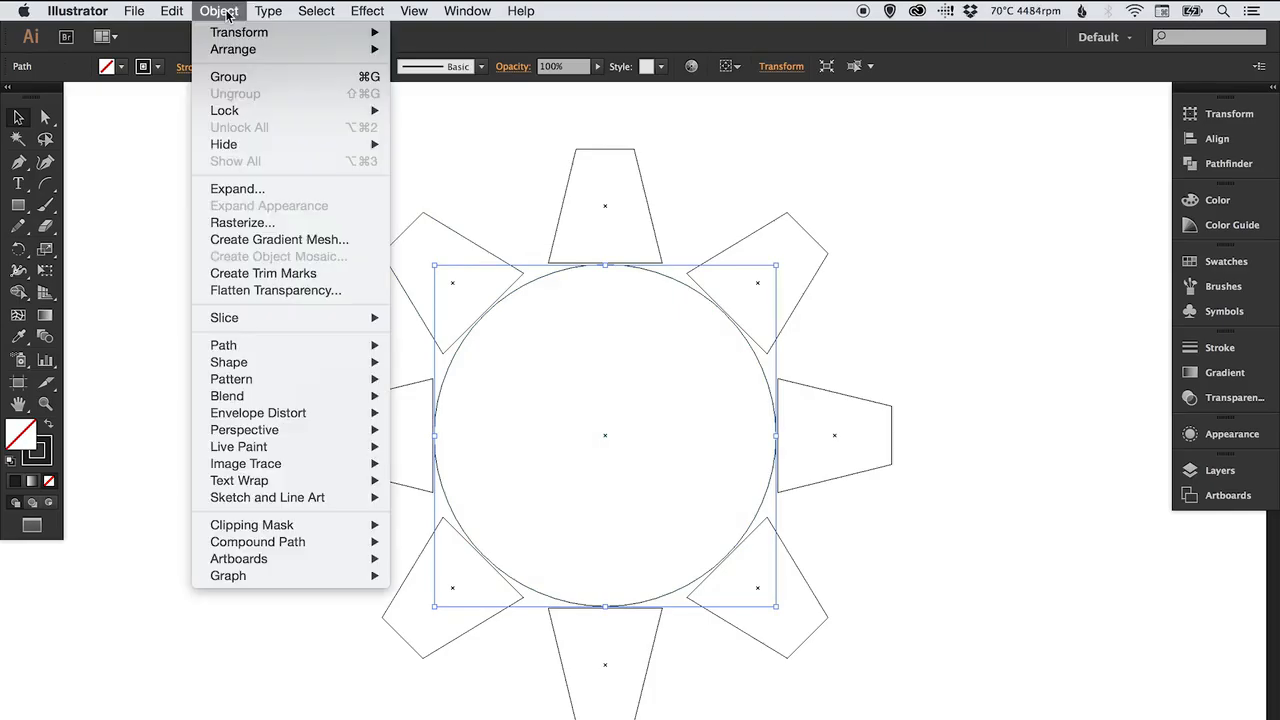
click(326, 189)
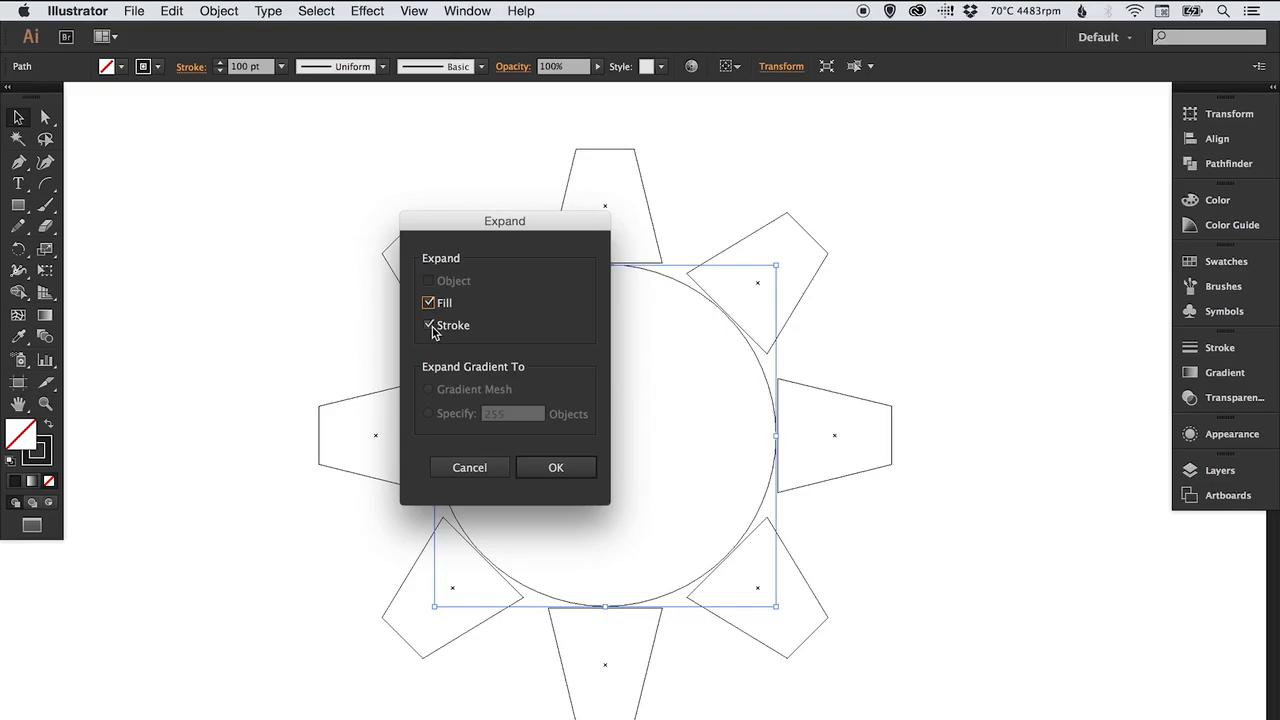
click(558, 467)
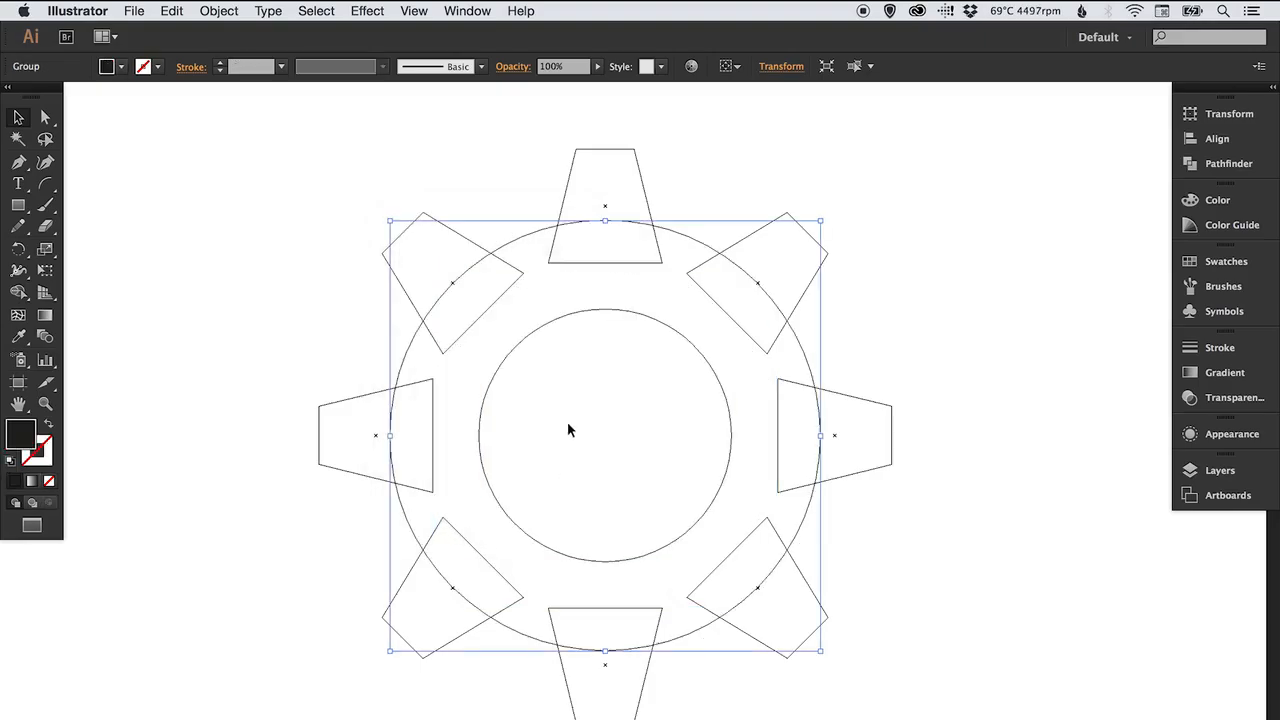
click(306, 354)
key(ctrl+y)
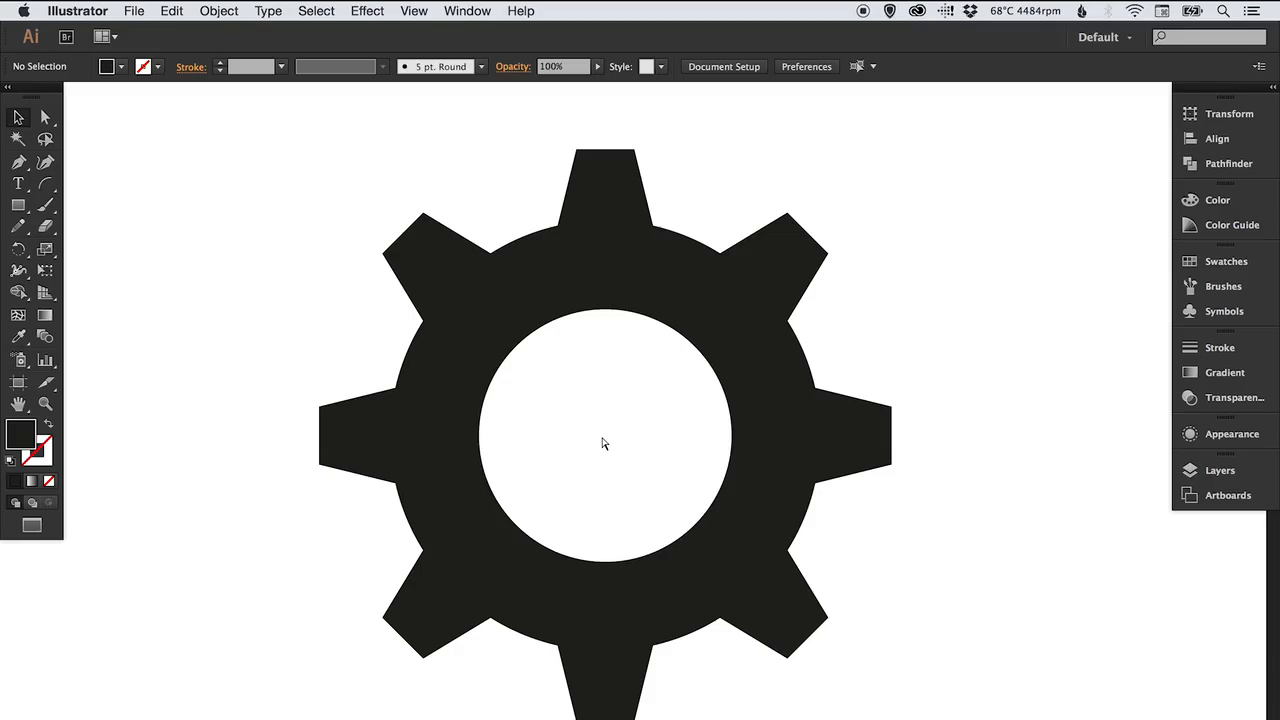
Select the whole gear, scale it down, and undo the scale again.
drag(307, 204, 945, 692)
key(s)
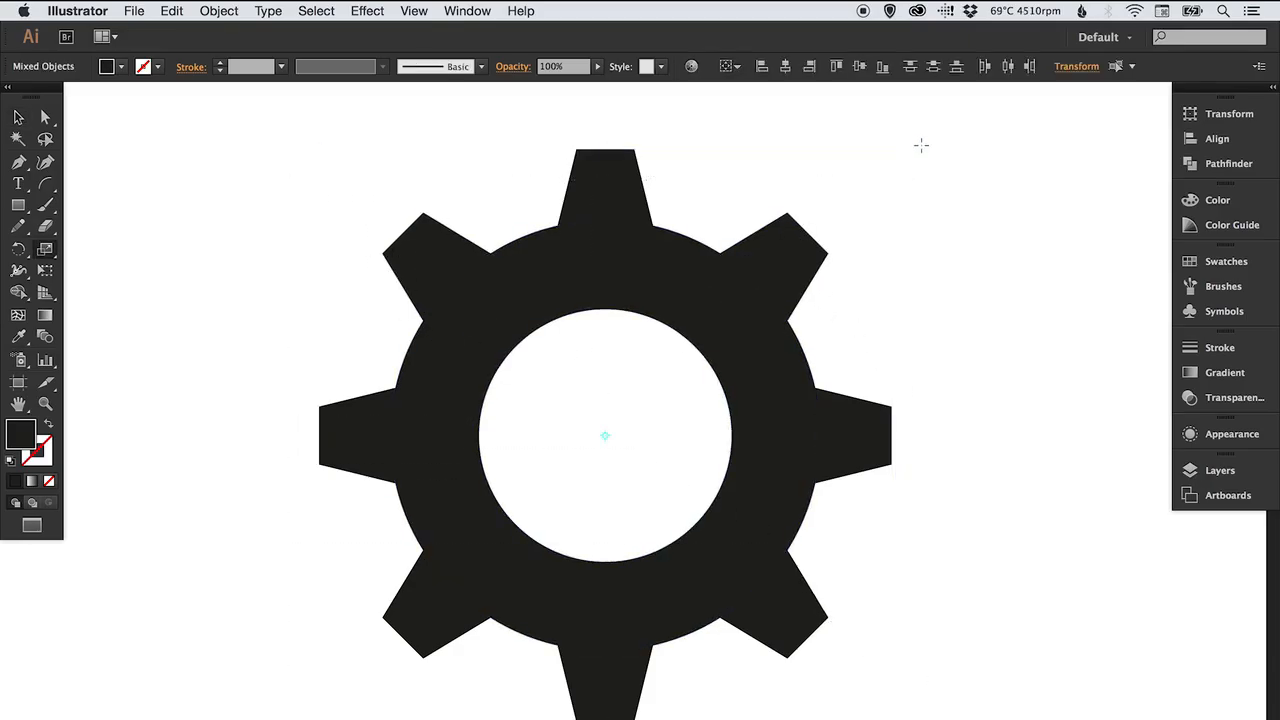
drag(926, 149, 866, 294)
key(v)
click(850, 305)
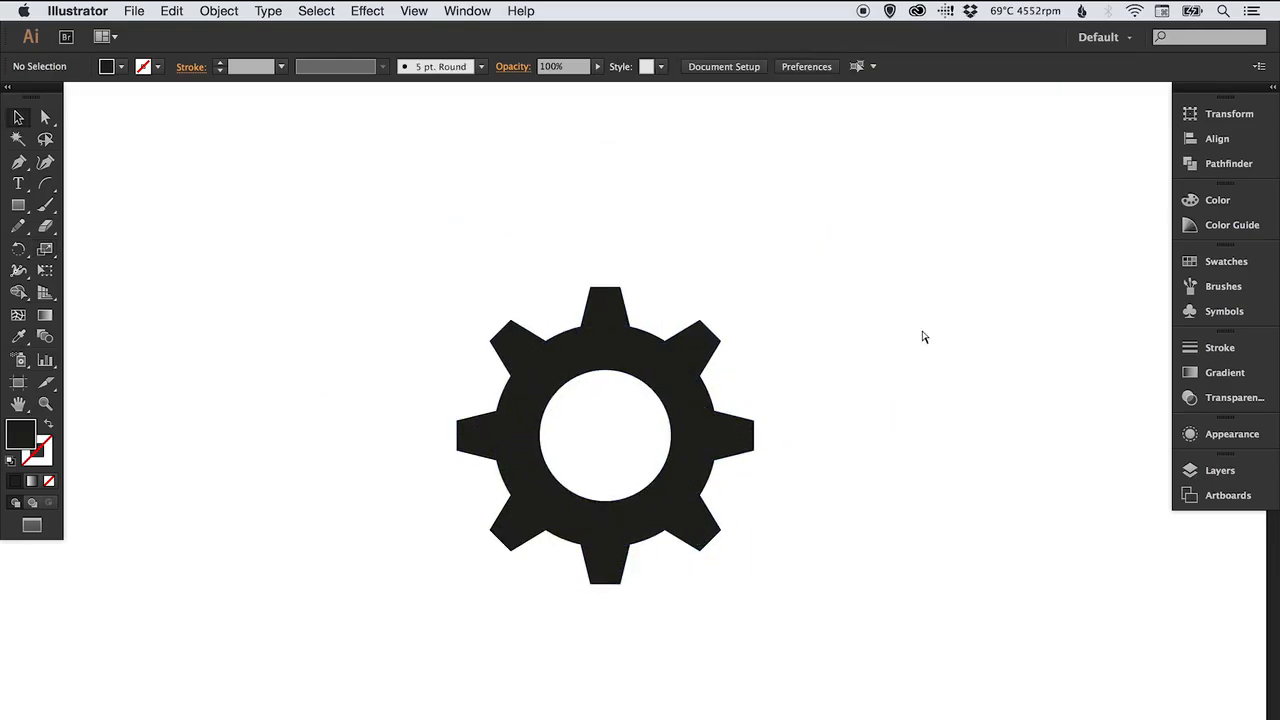
key(super+z)
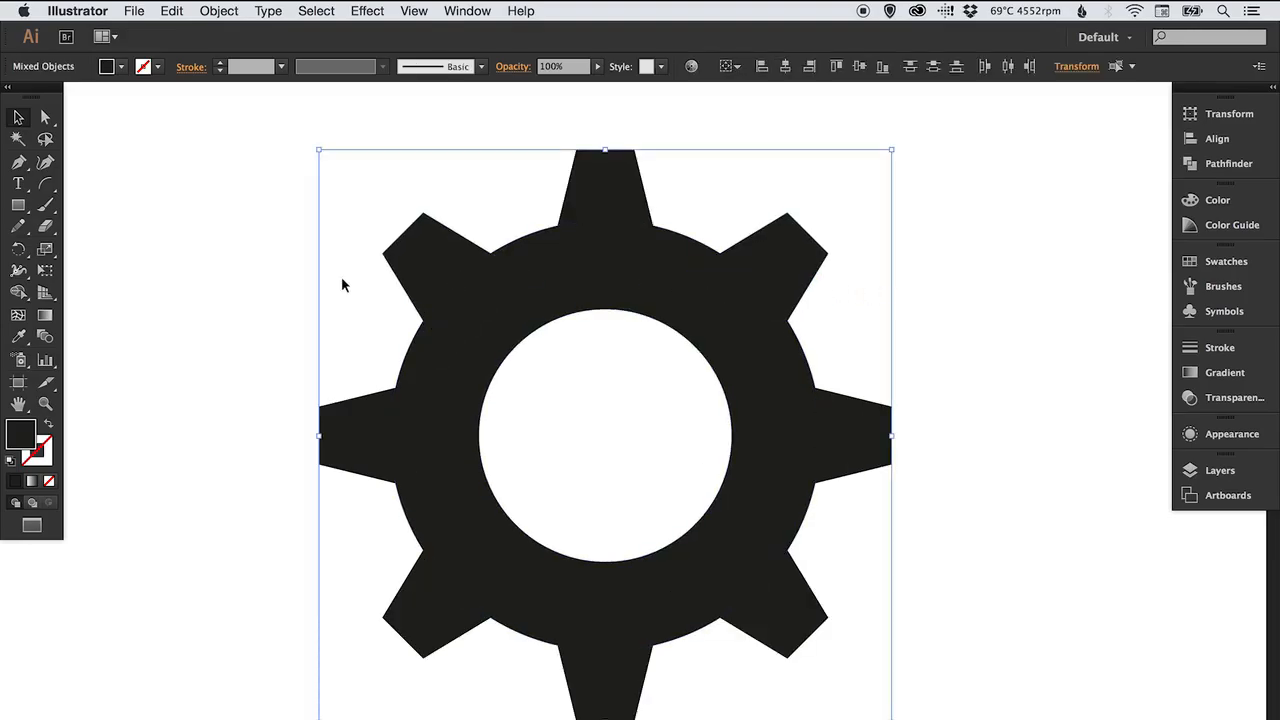
click(197, 306)
Select all gear shapes in Outline view and merge them into one shape with Pathfinder Unite.
key(super+y)
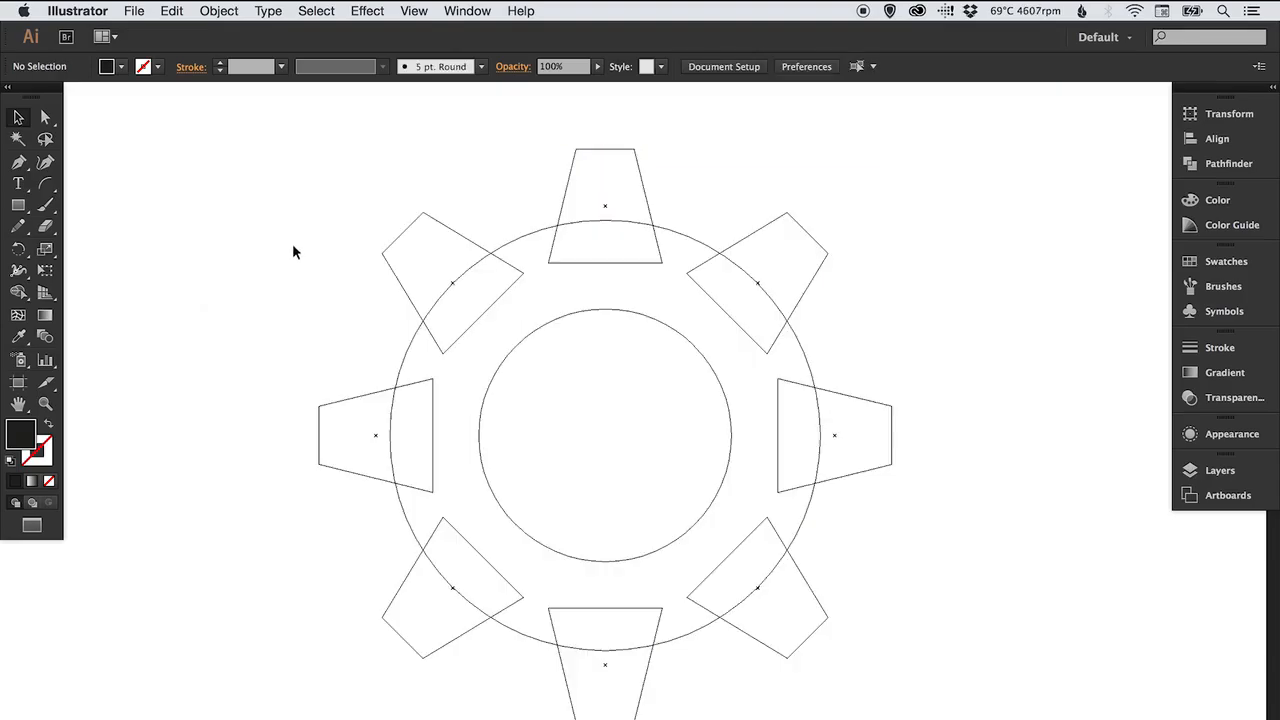
drag(257, 177, 943, 652)
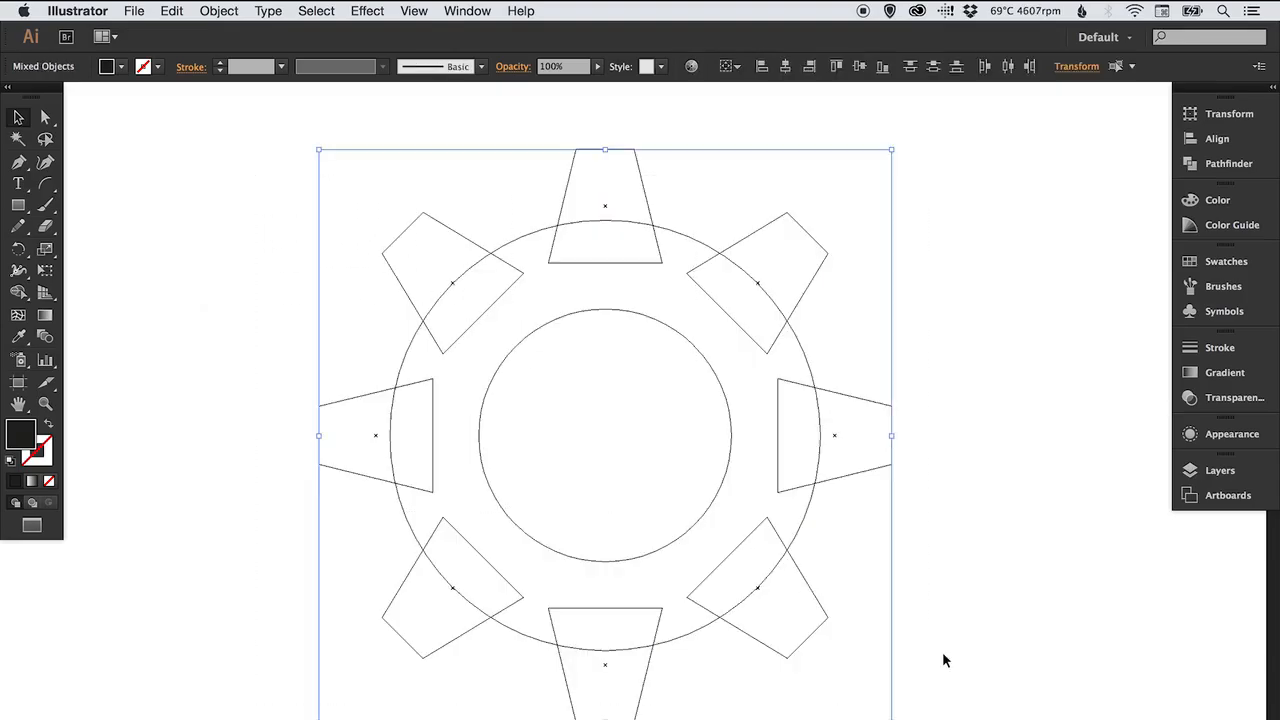
click(1231, 166)
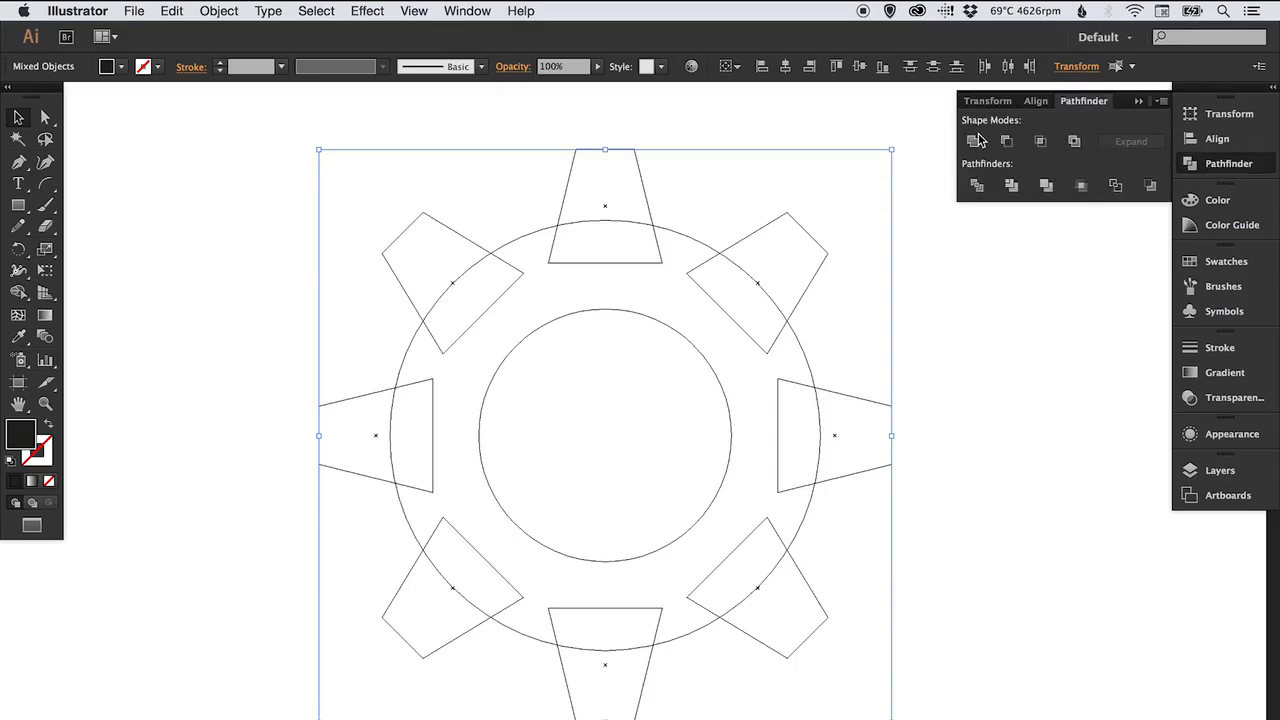
click(973, 143)
click(1229, 166)
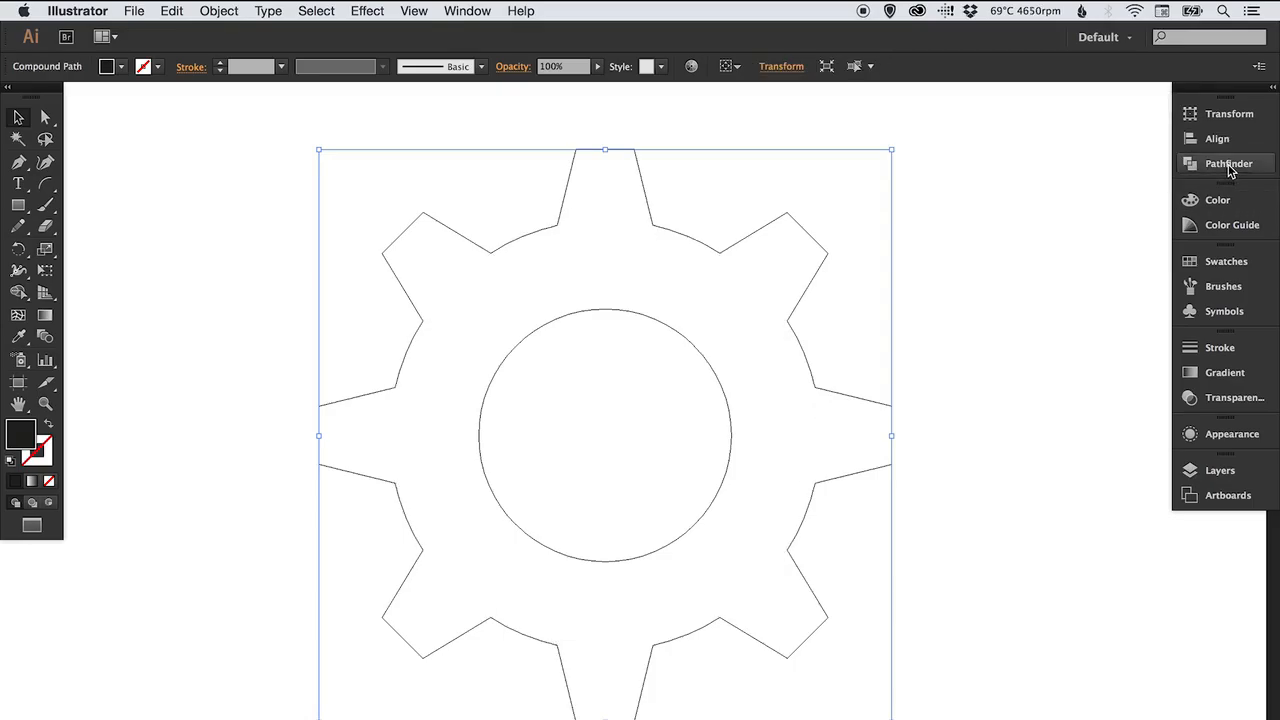
key(super+y)
click(975, 270)
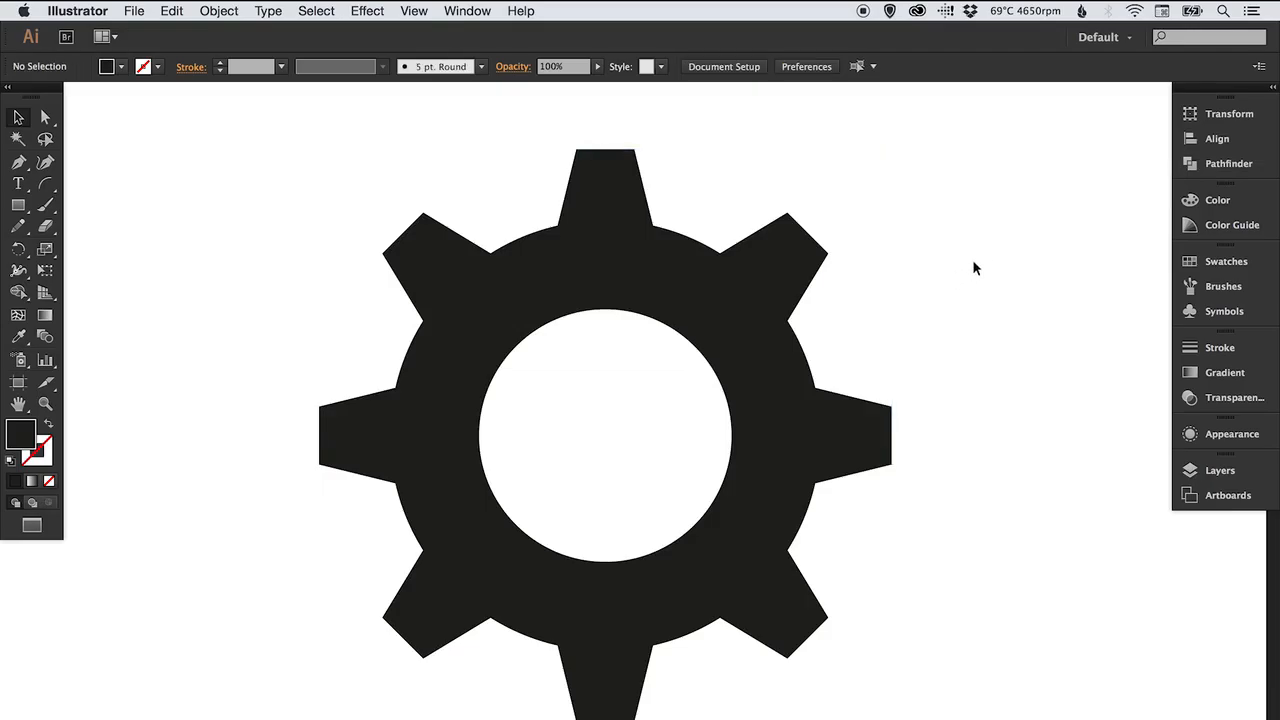